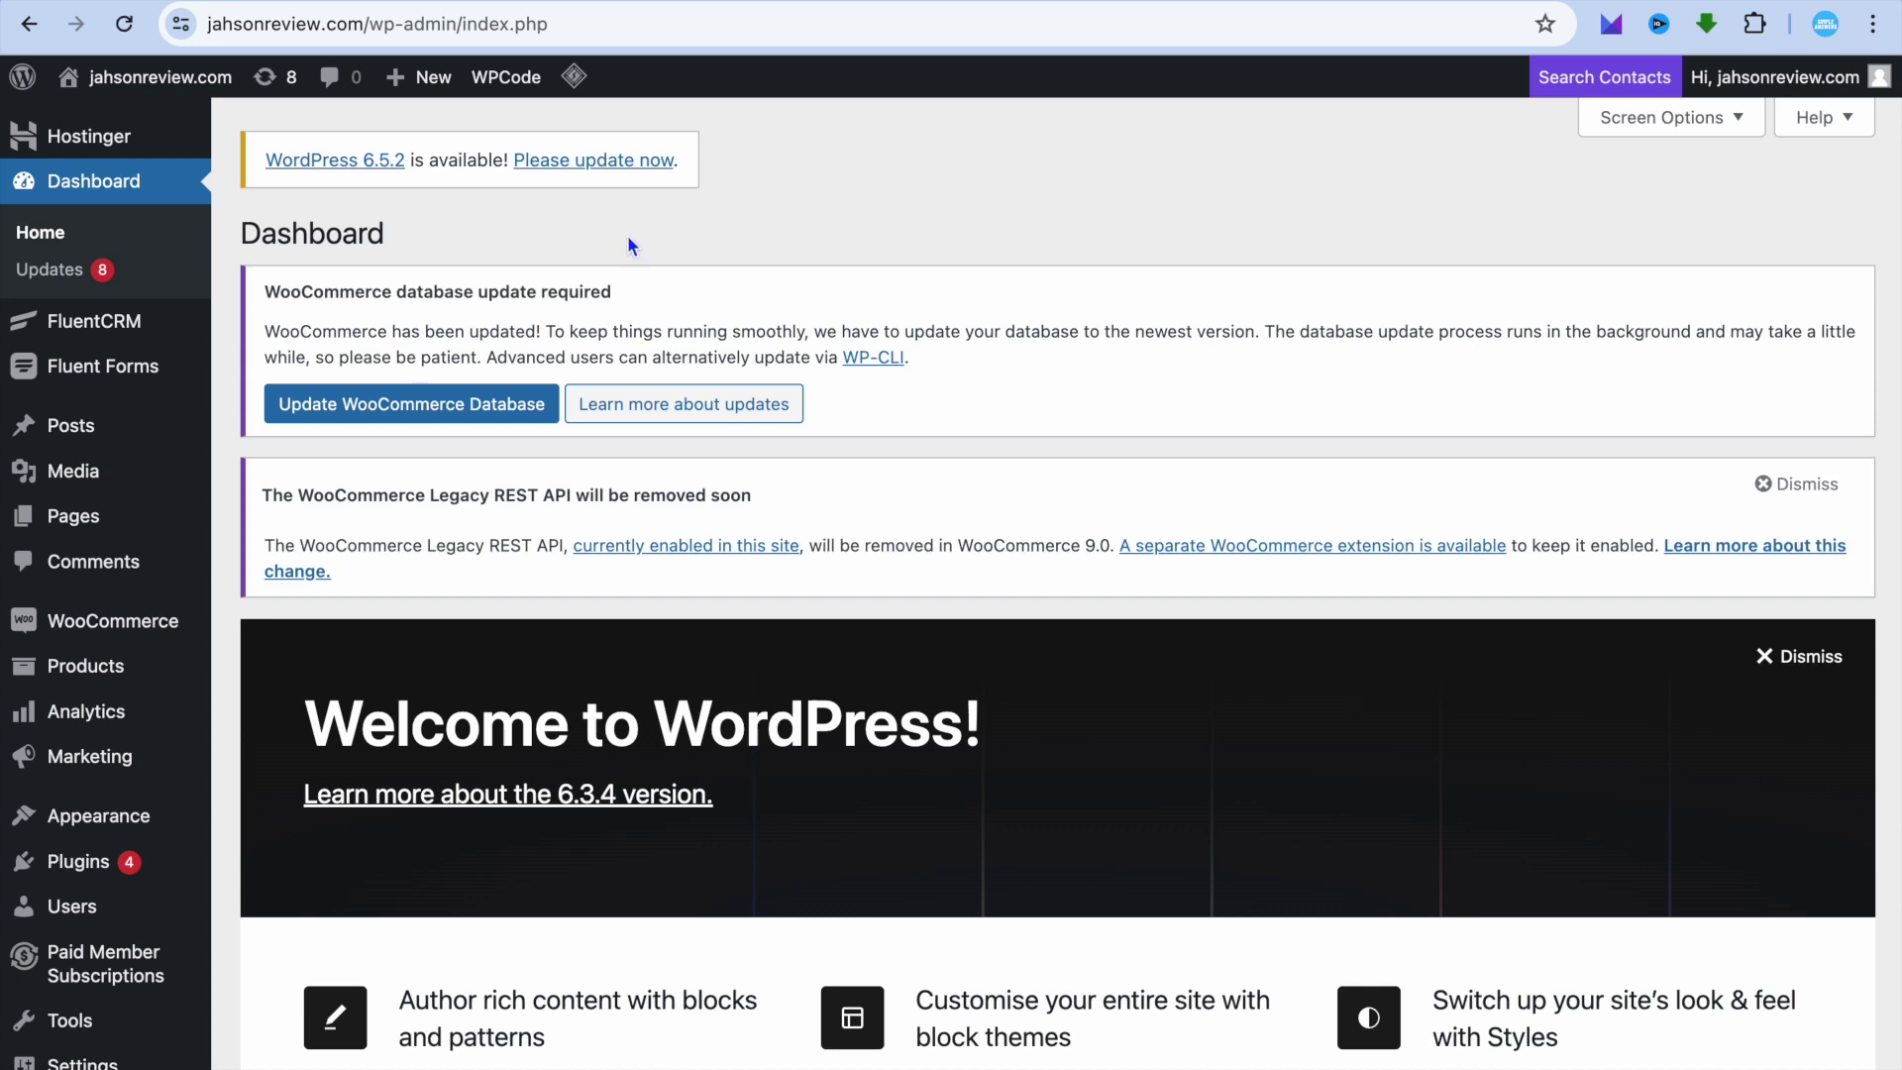
Create a new blank page from the Pages > Add New menu in the admin sidebar.
mouse_move(161, 447)
mouse_move(203, 530)
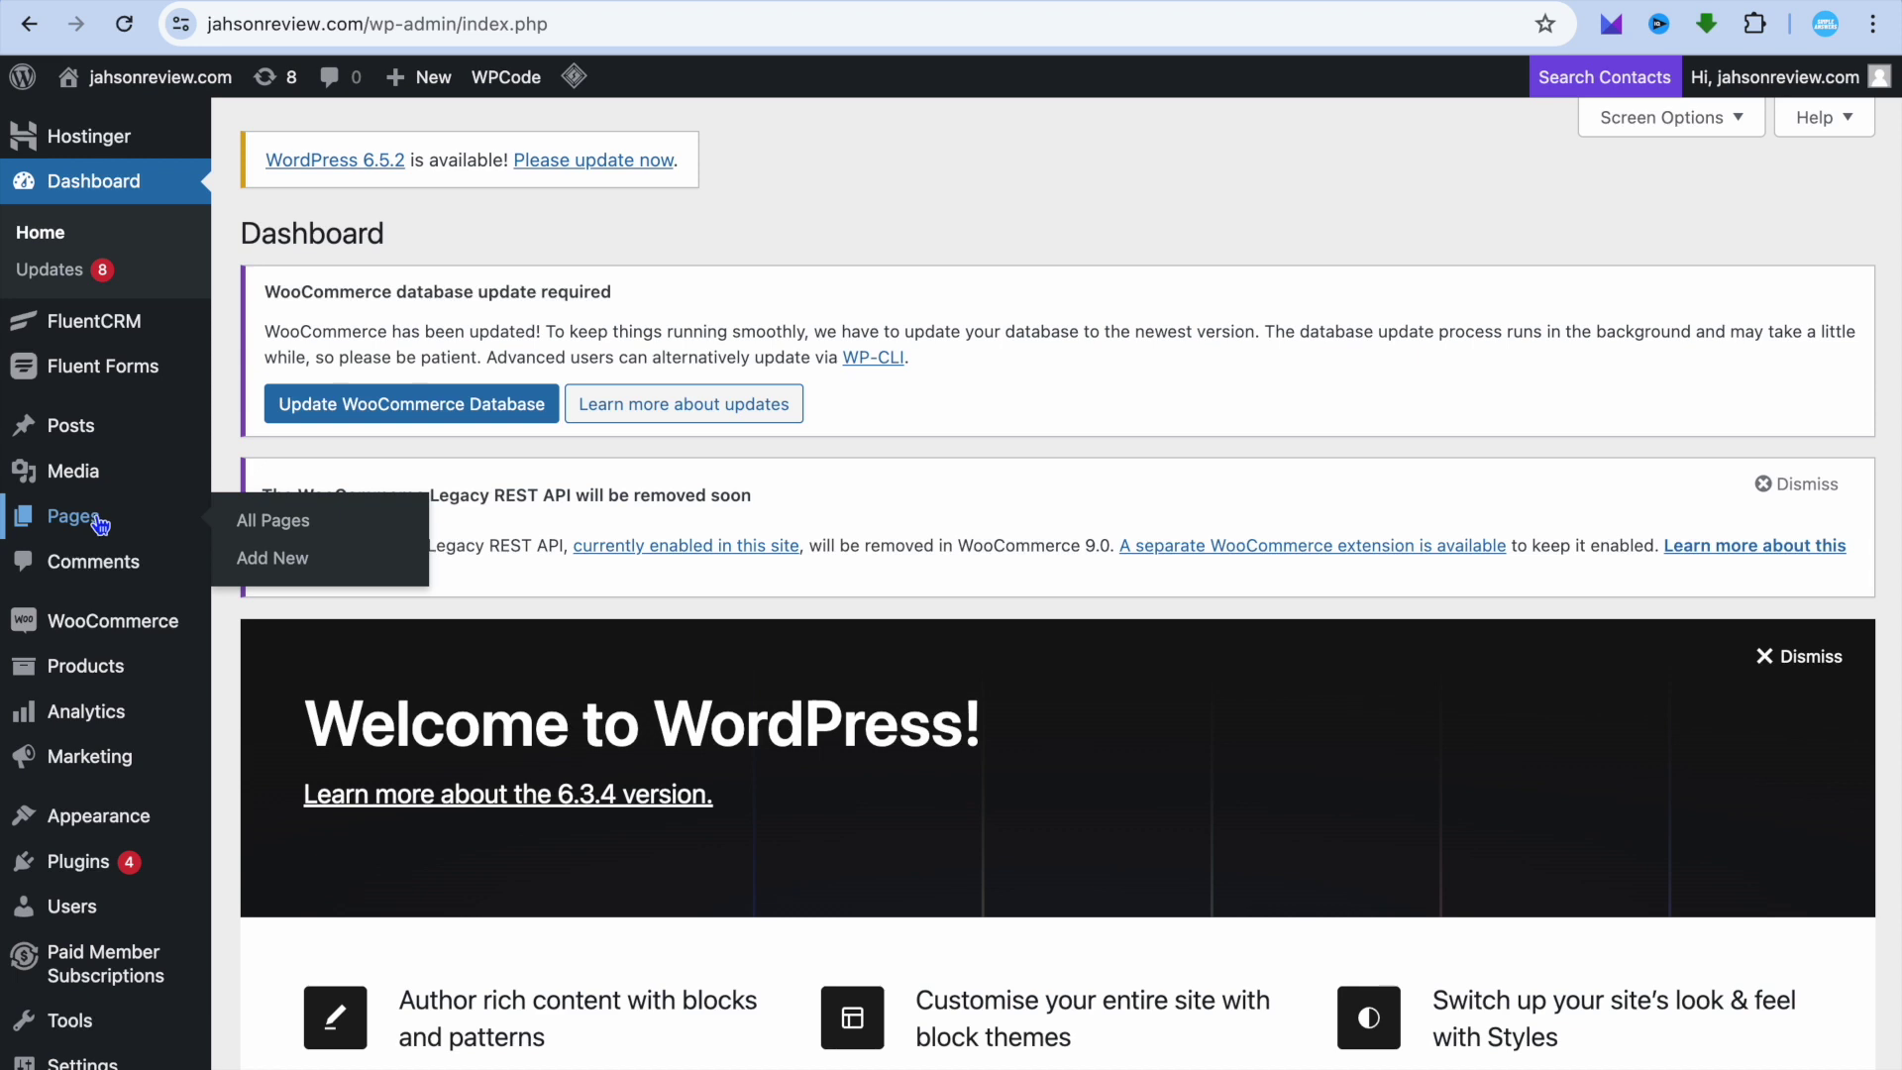
click(281, 564)
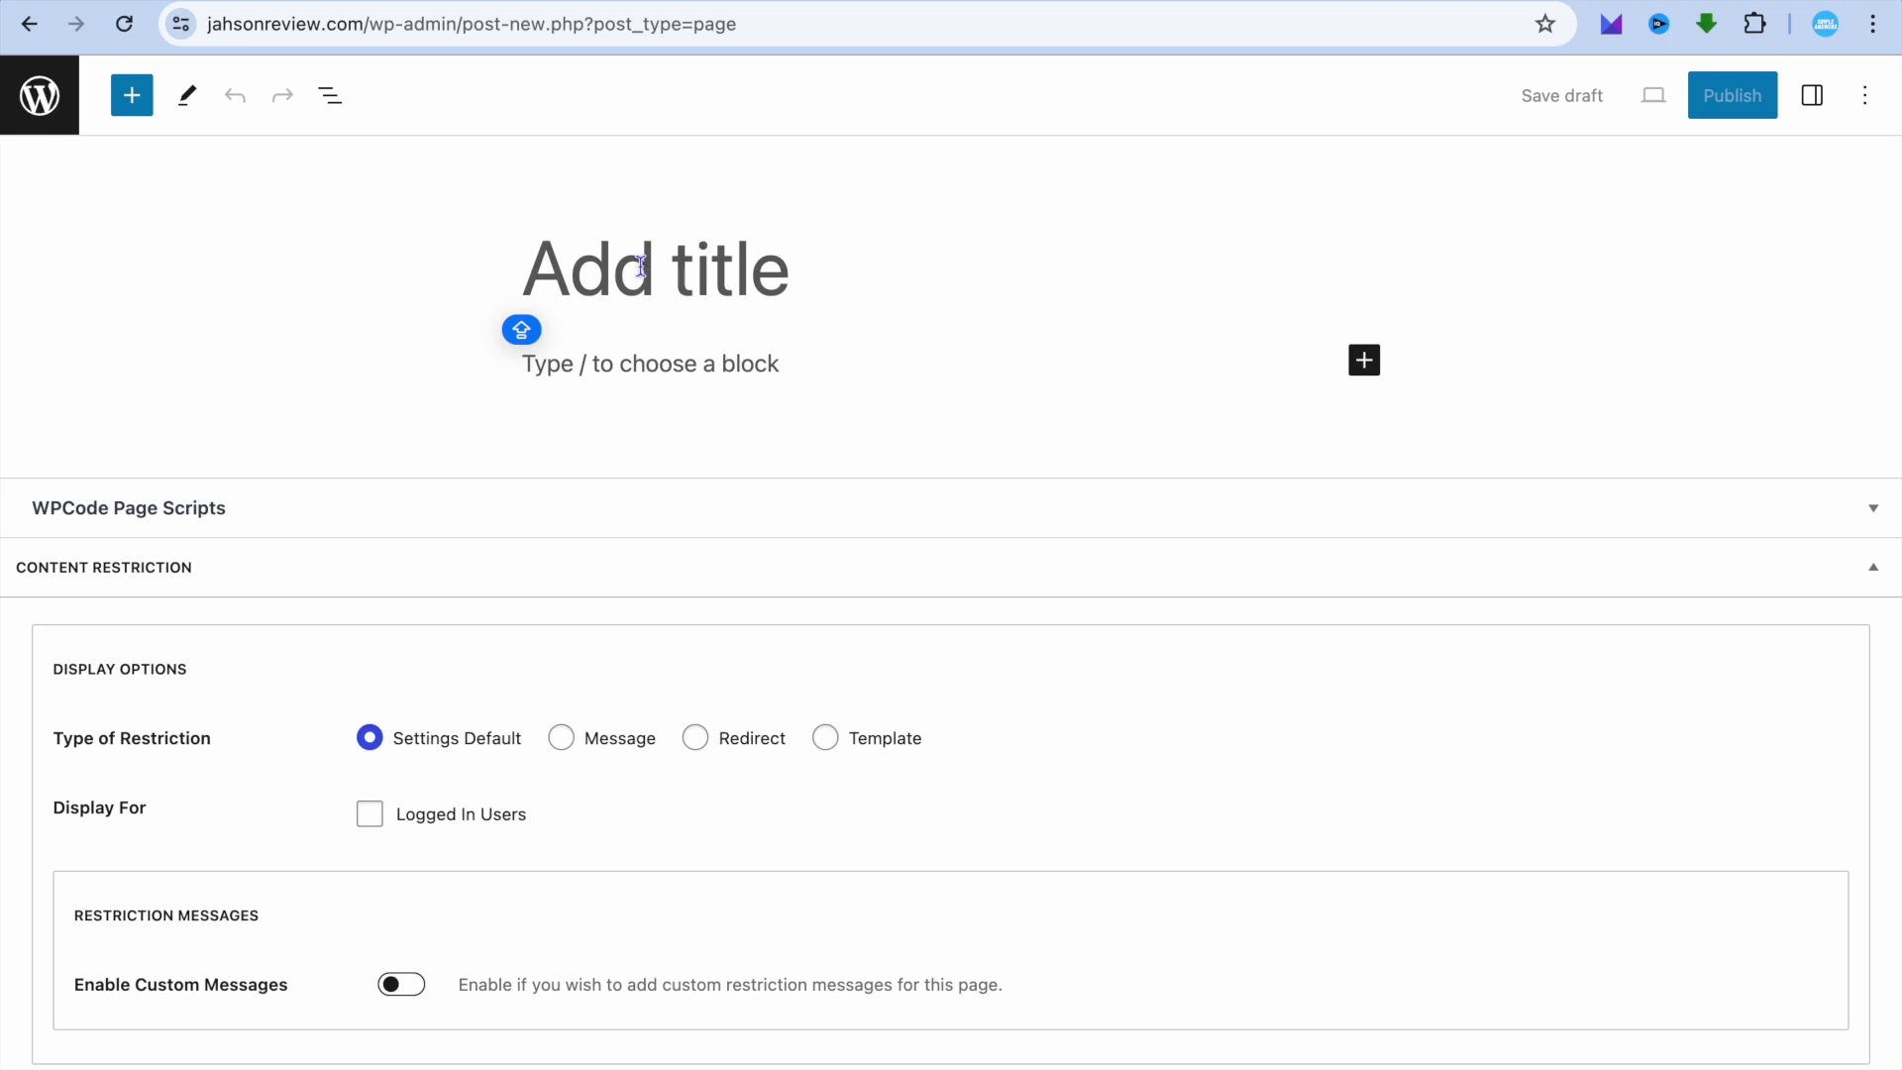
Enter CONTACT as the new page's title.
text(CONTA)
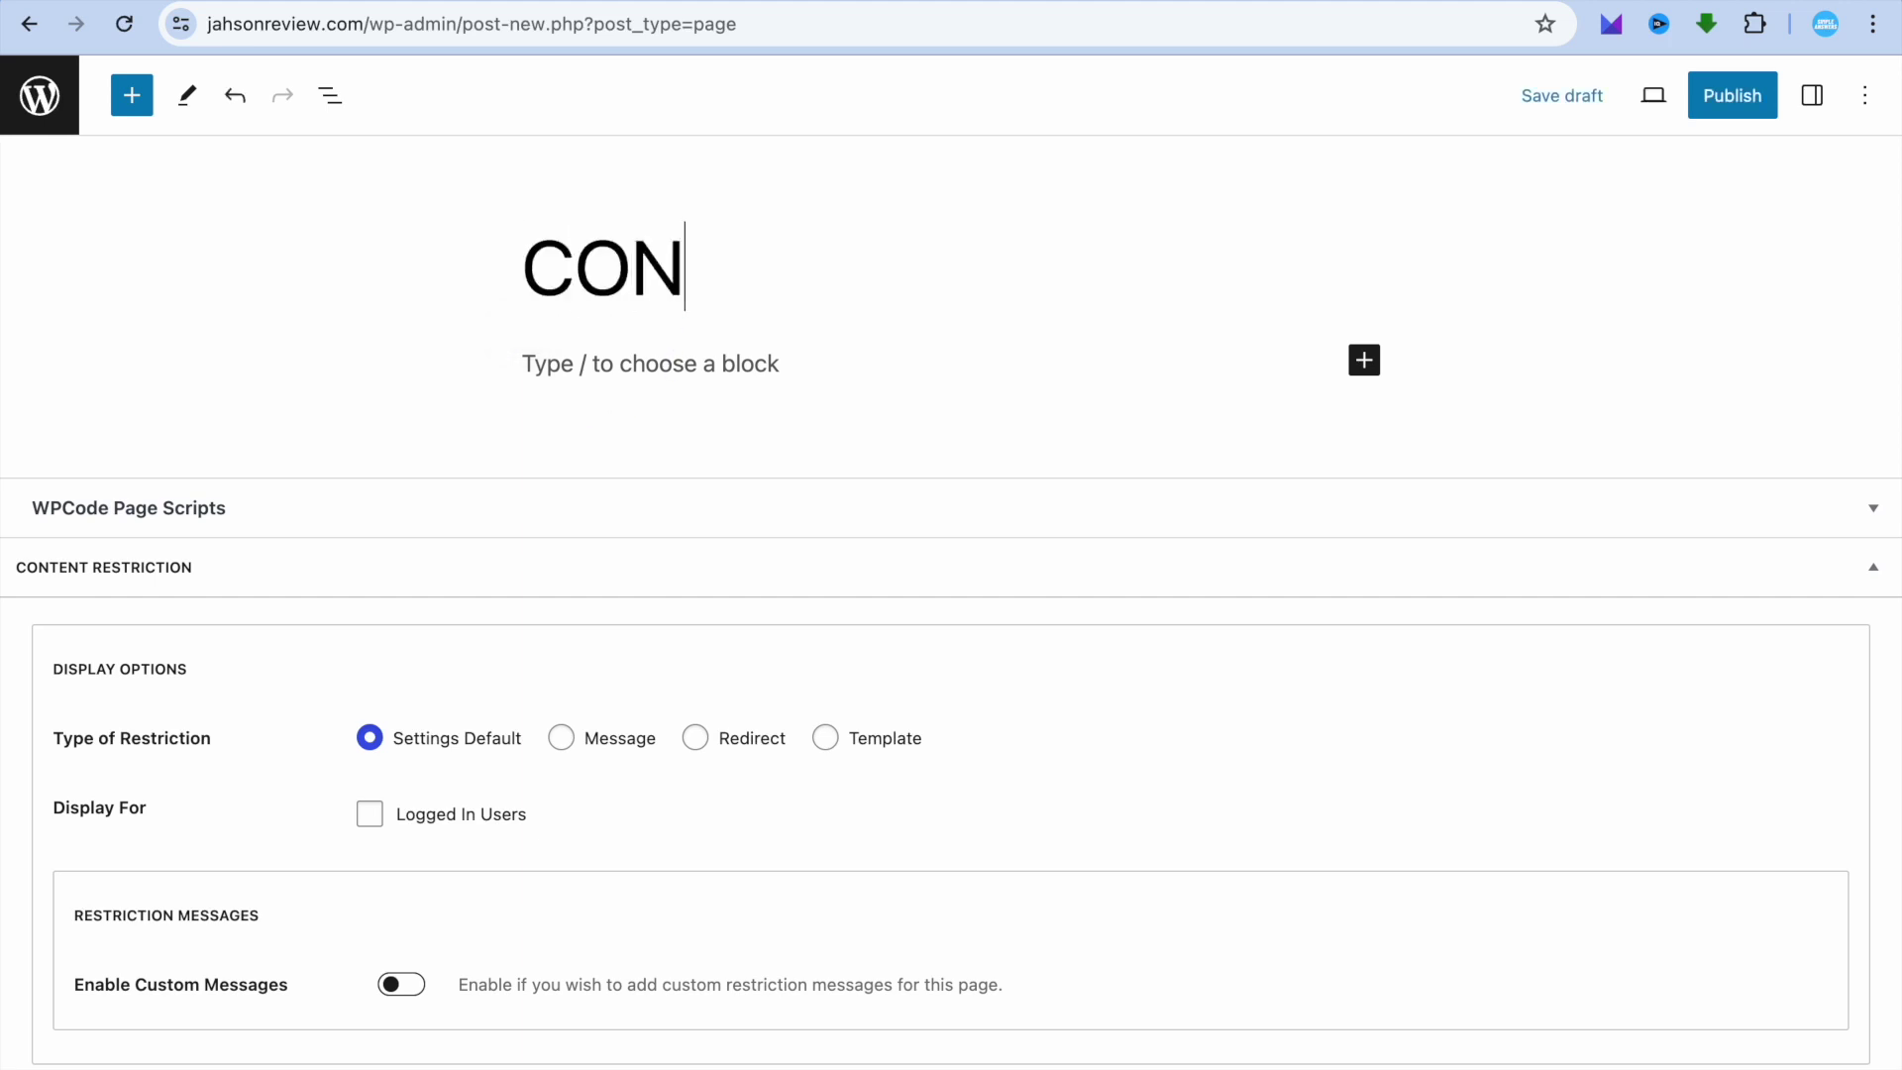
text(CT)
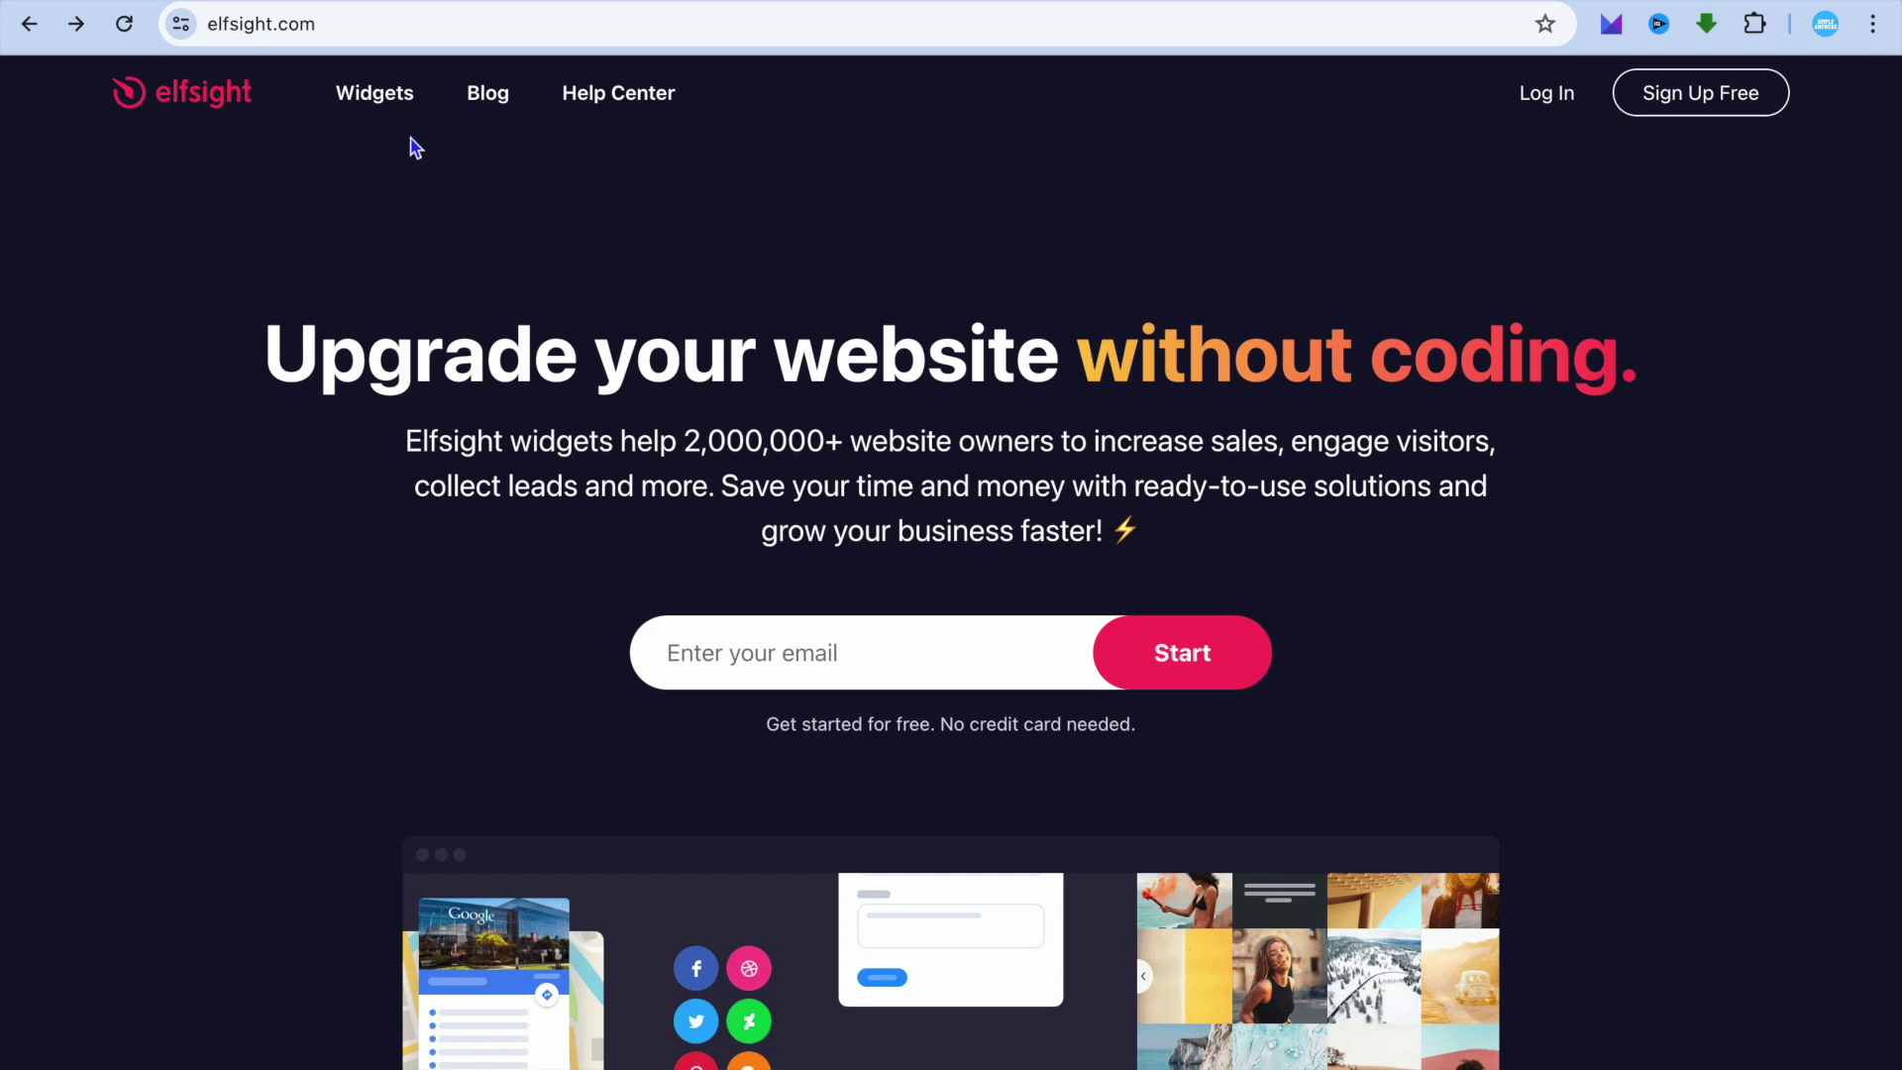
Go to Elfsight's Google Maps widget page from the Widgets menu under Tools.
mouse_move(401, 94)
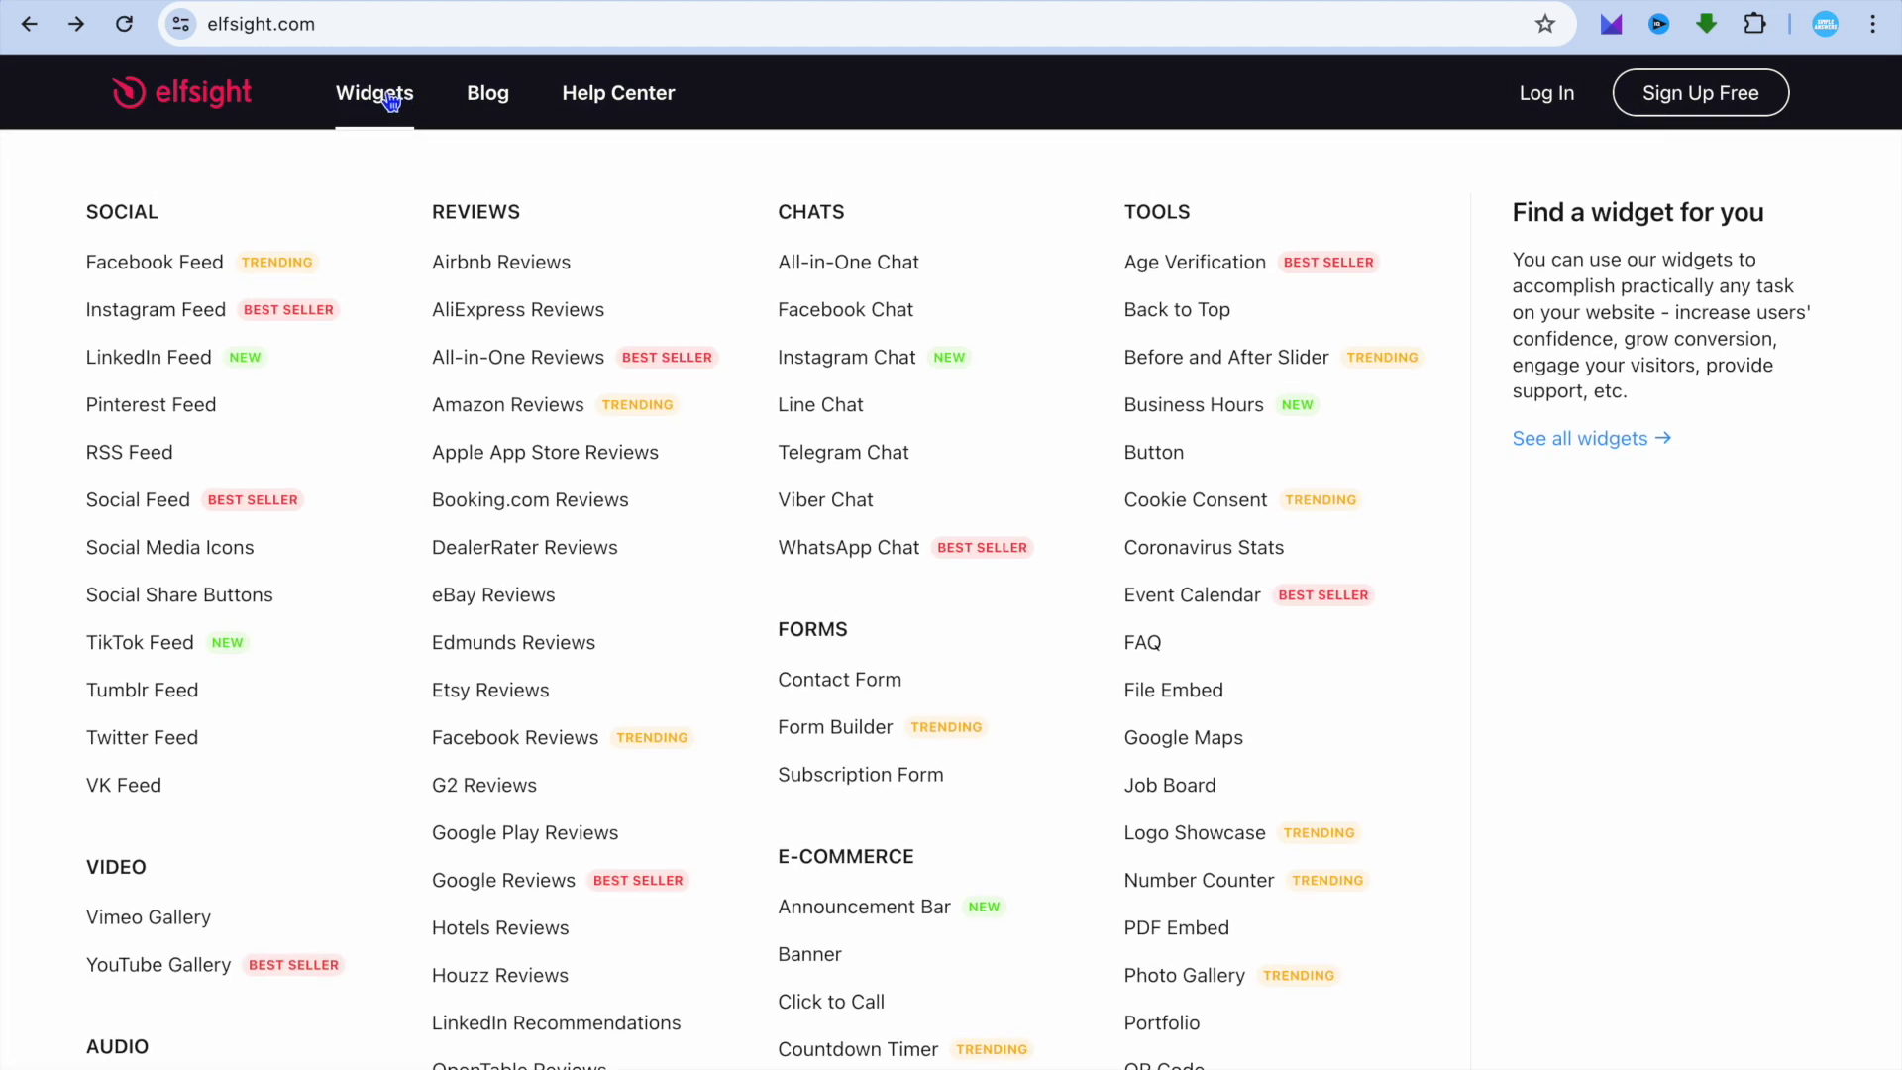
click(1177, 743)
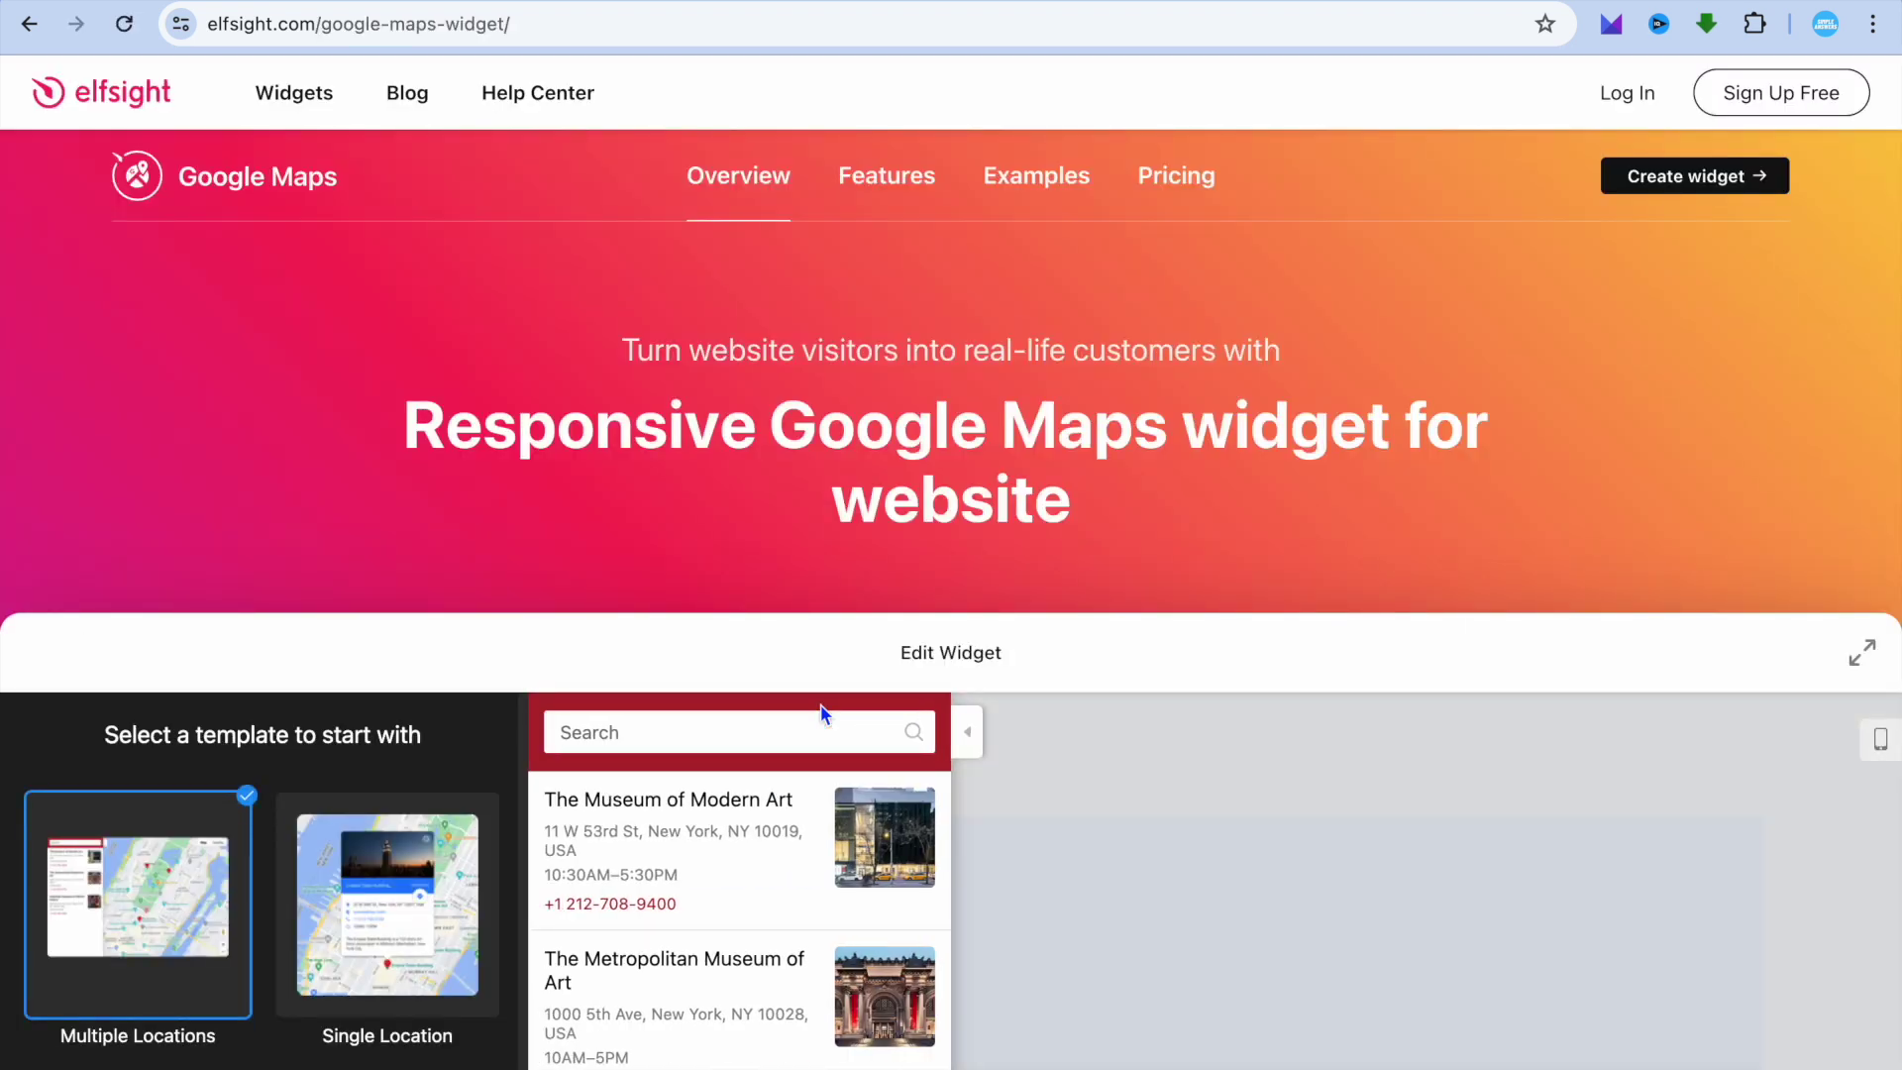
Pick the Single Location template previewing the Empire State Building and find the Continue button.
scroll(496, 619, down, 3)
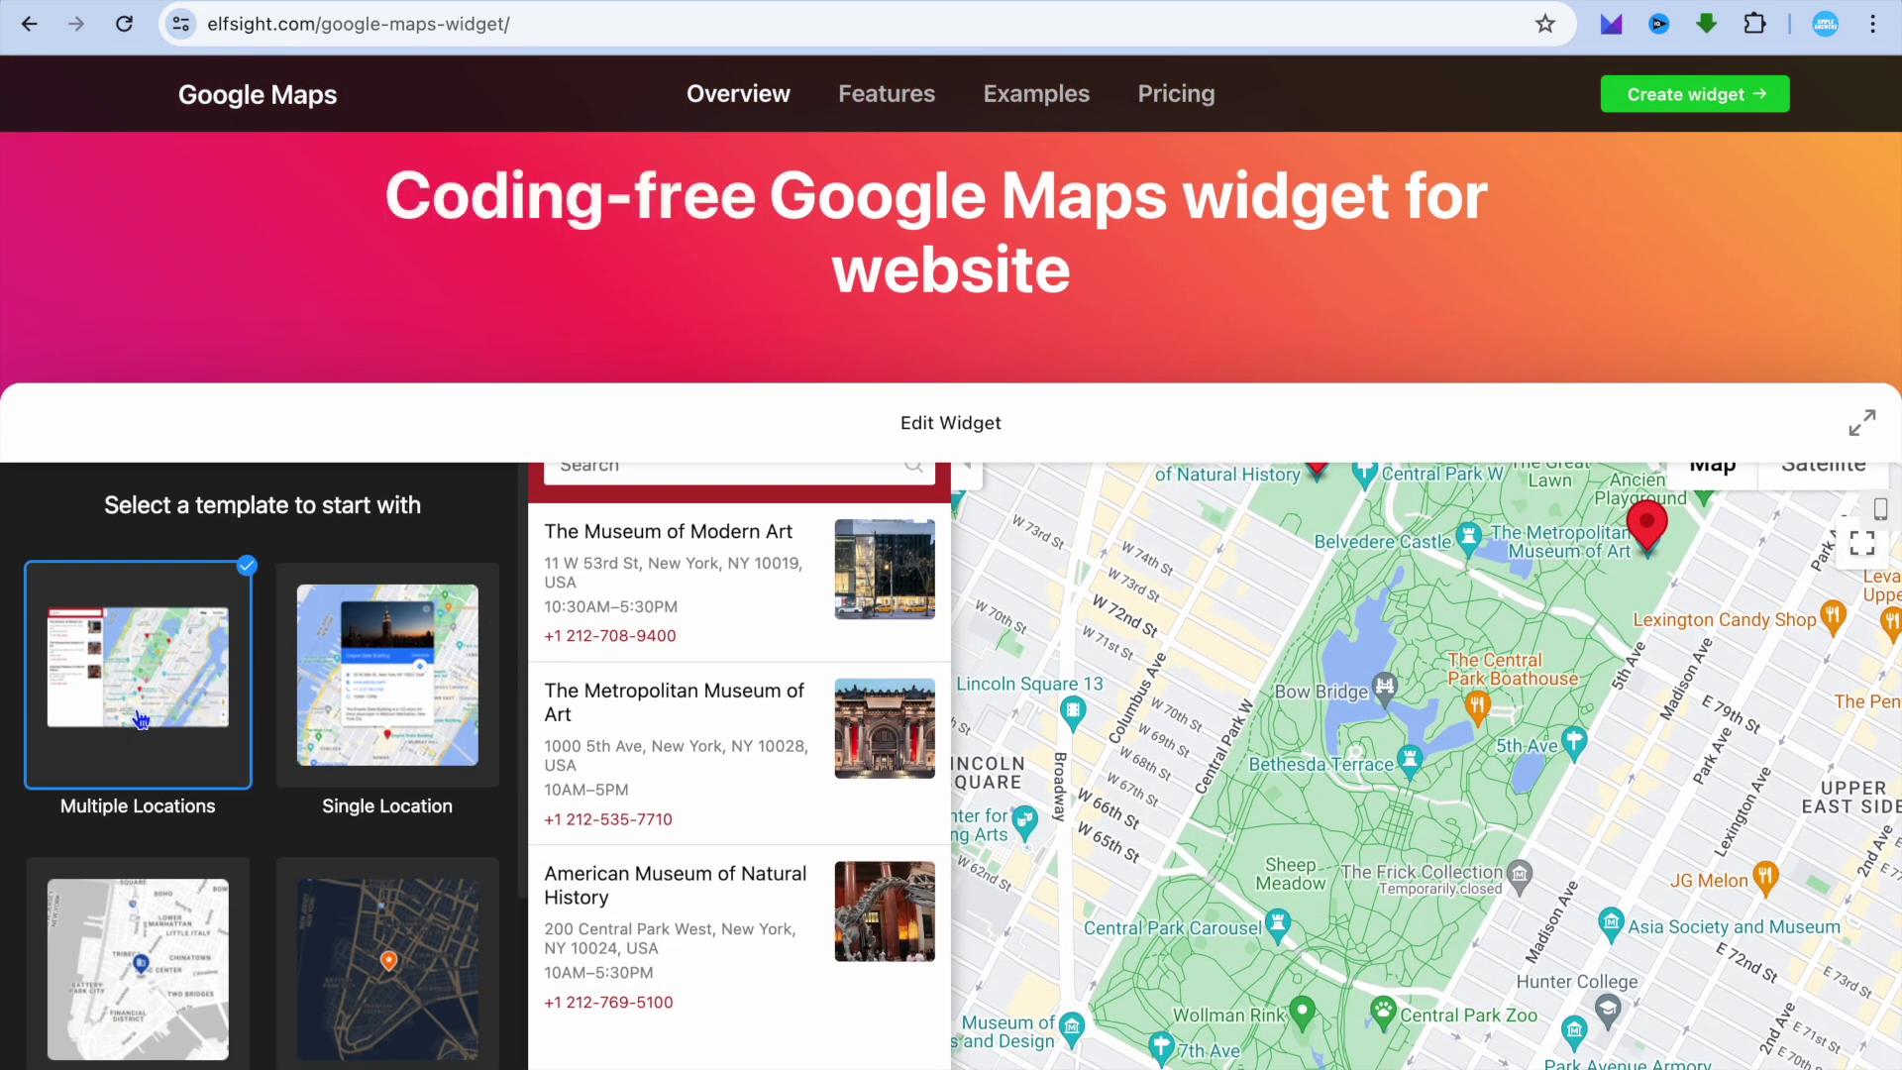
click(393, 729)
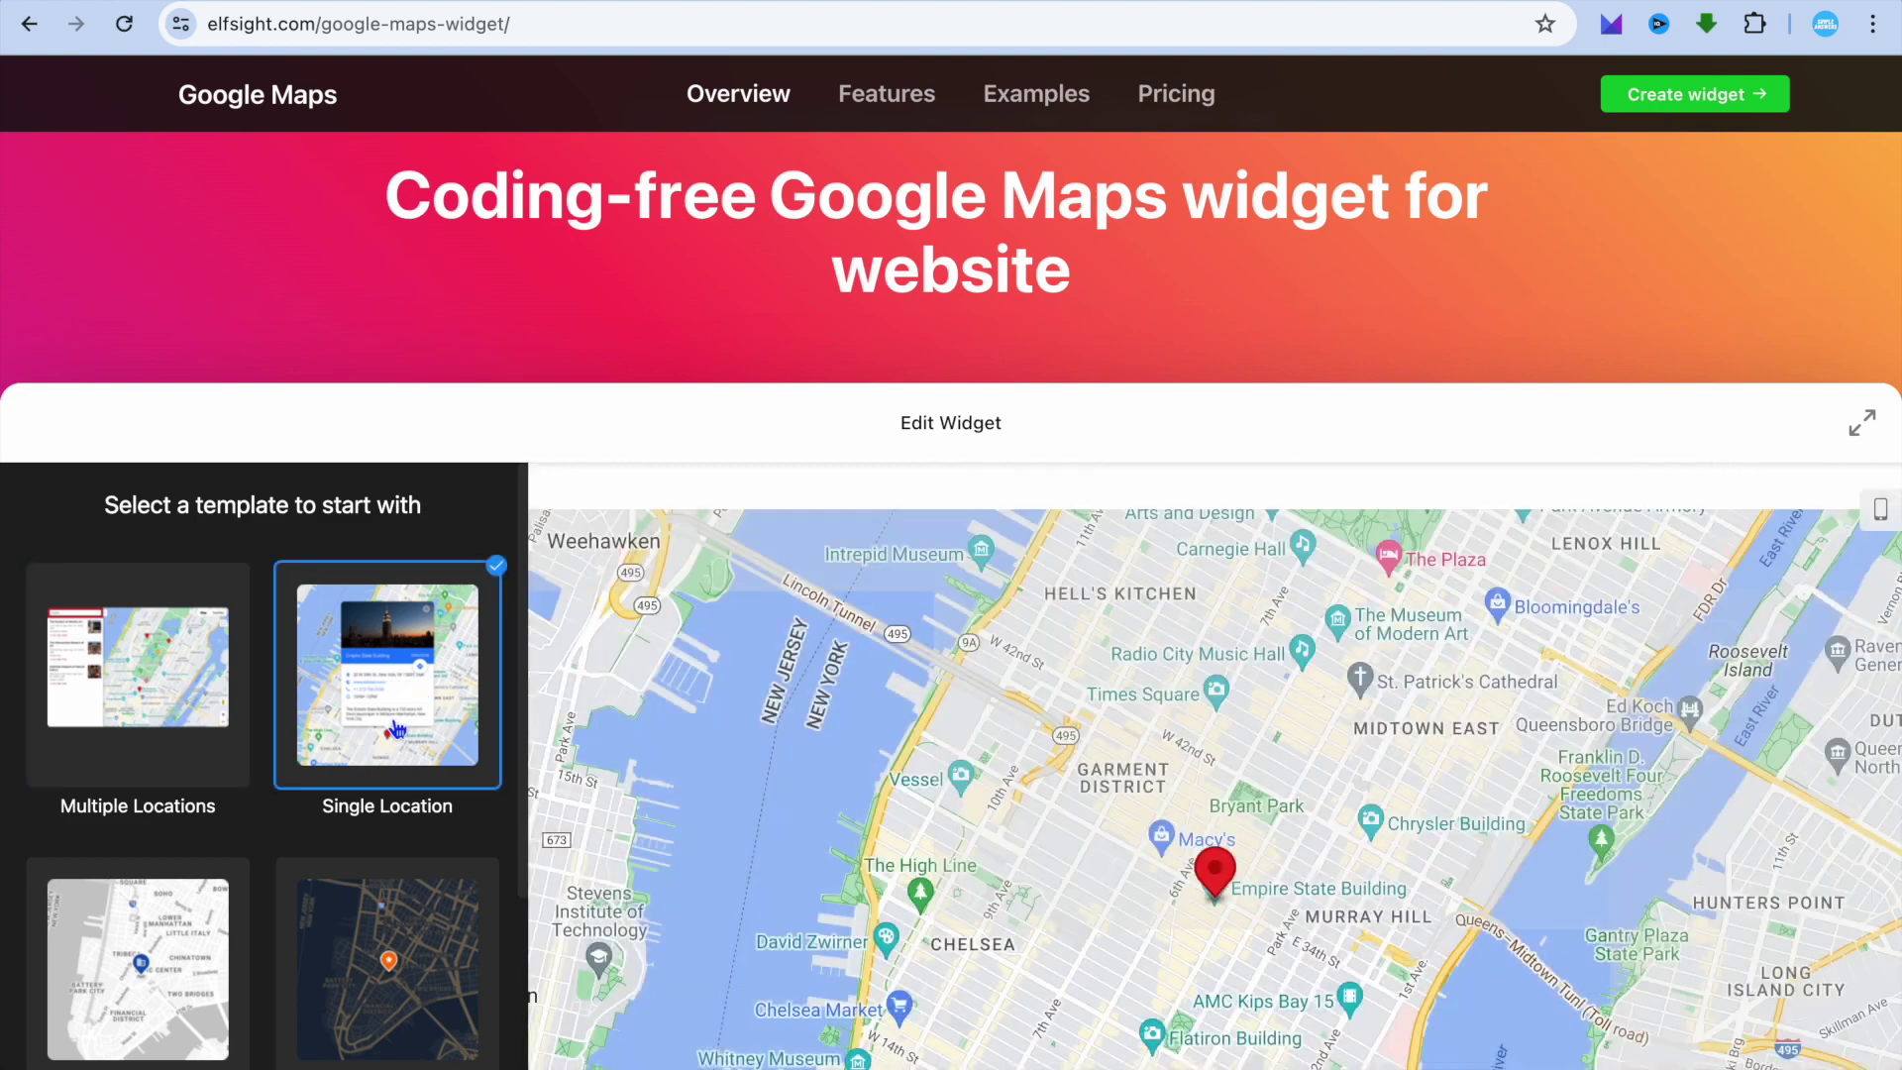
scroll(174, 713, down, 3)
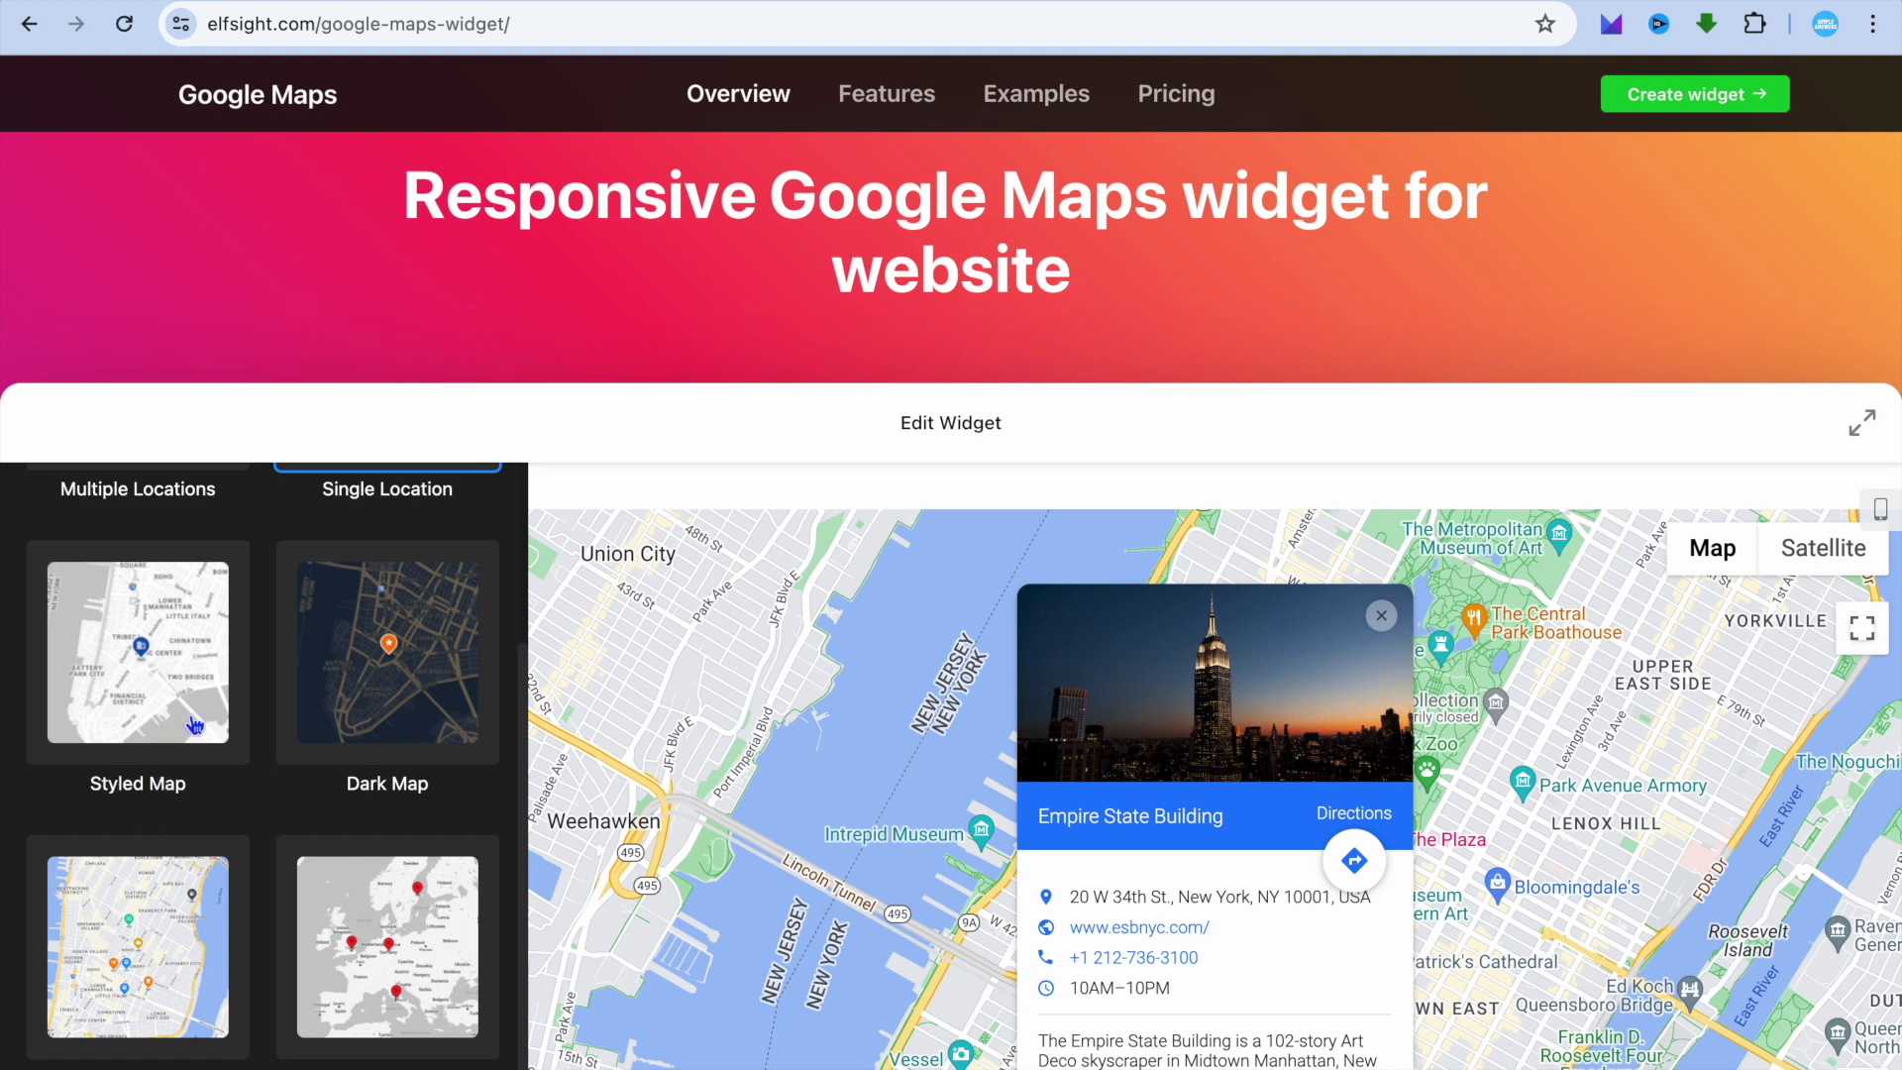
scroll(168, 729, down, 3)
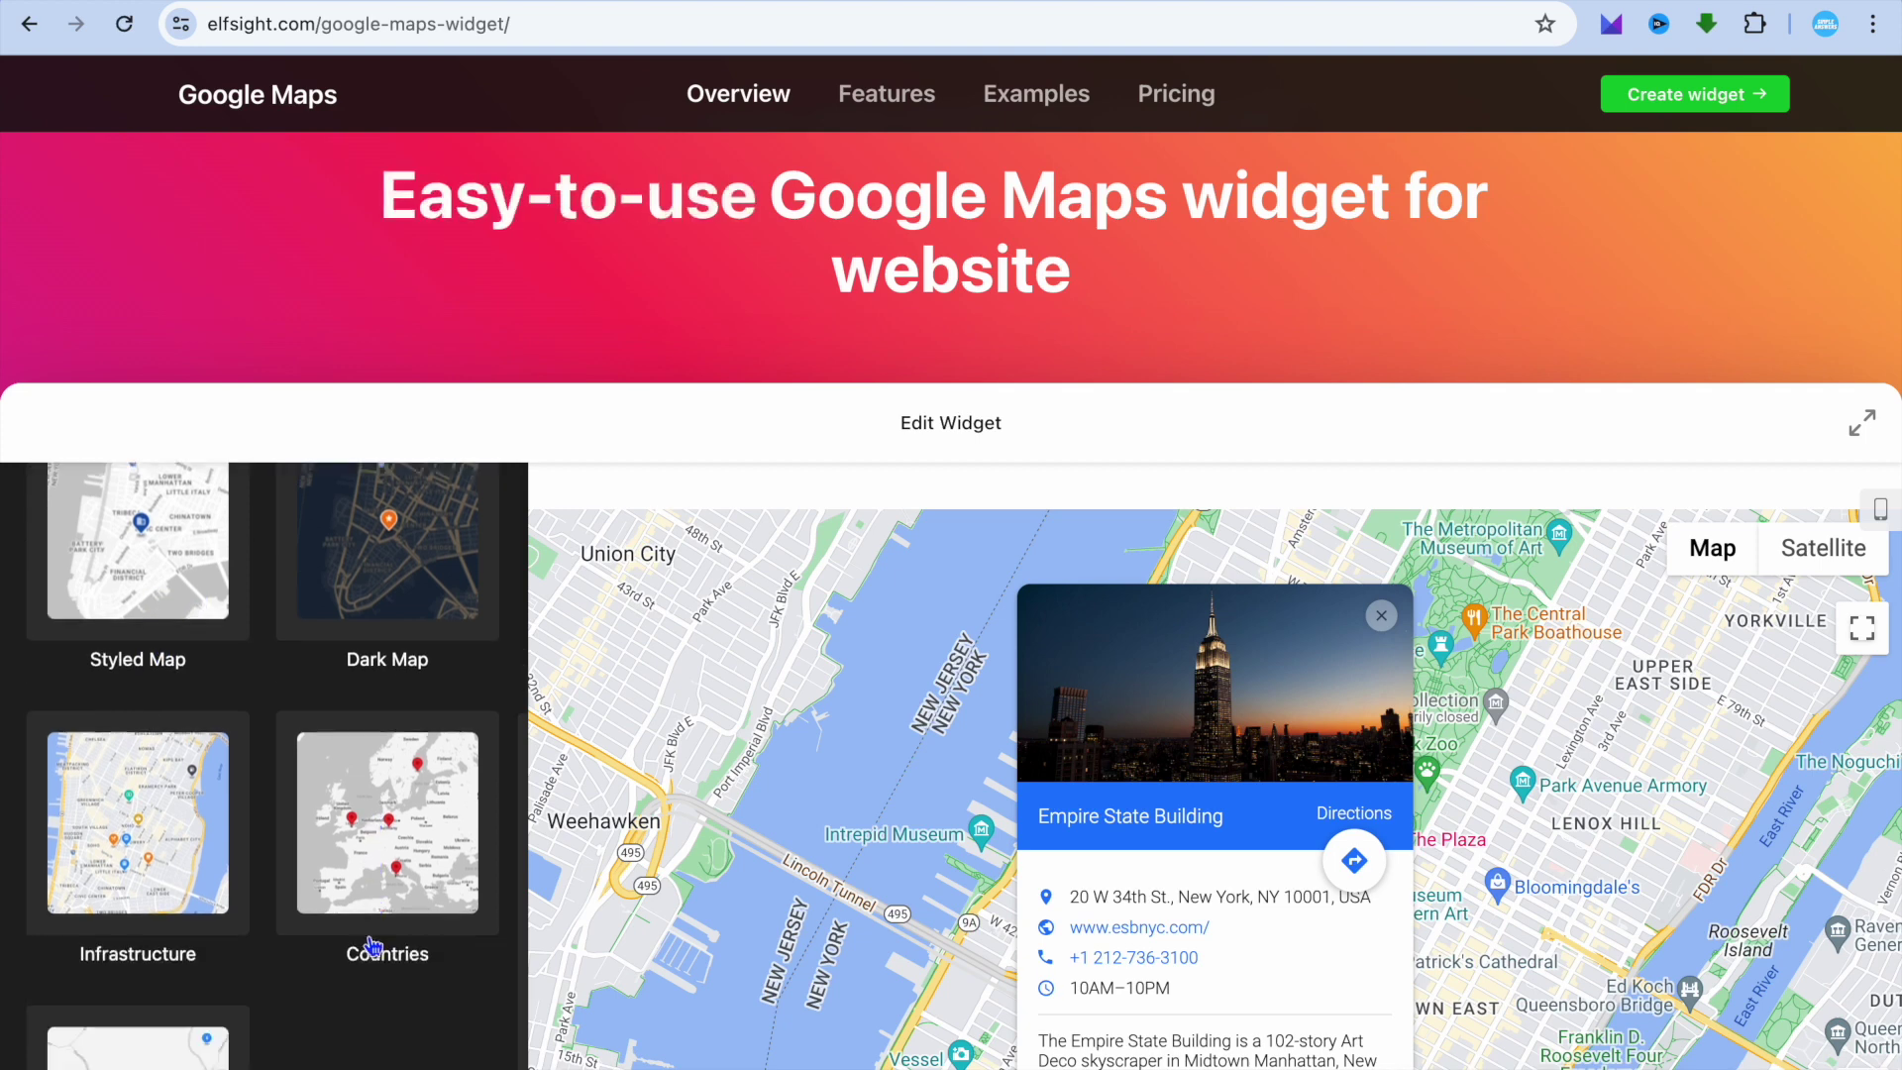
scroll(367, 937, up, 4)
scroll(366, 937, up, 2)
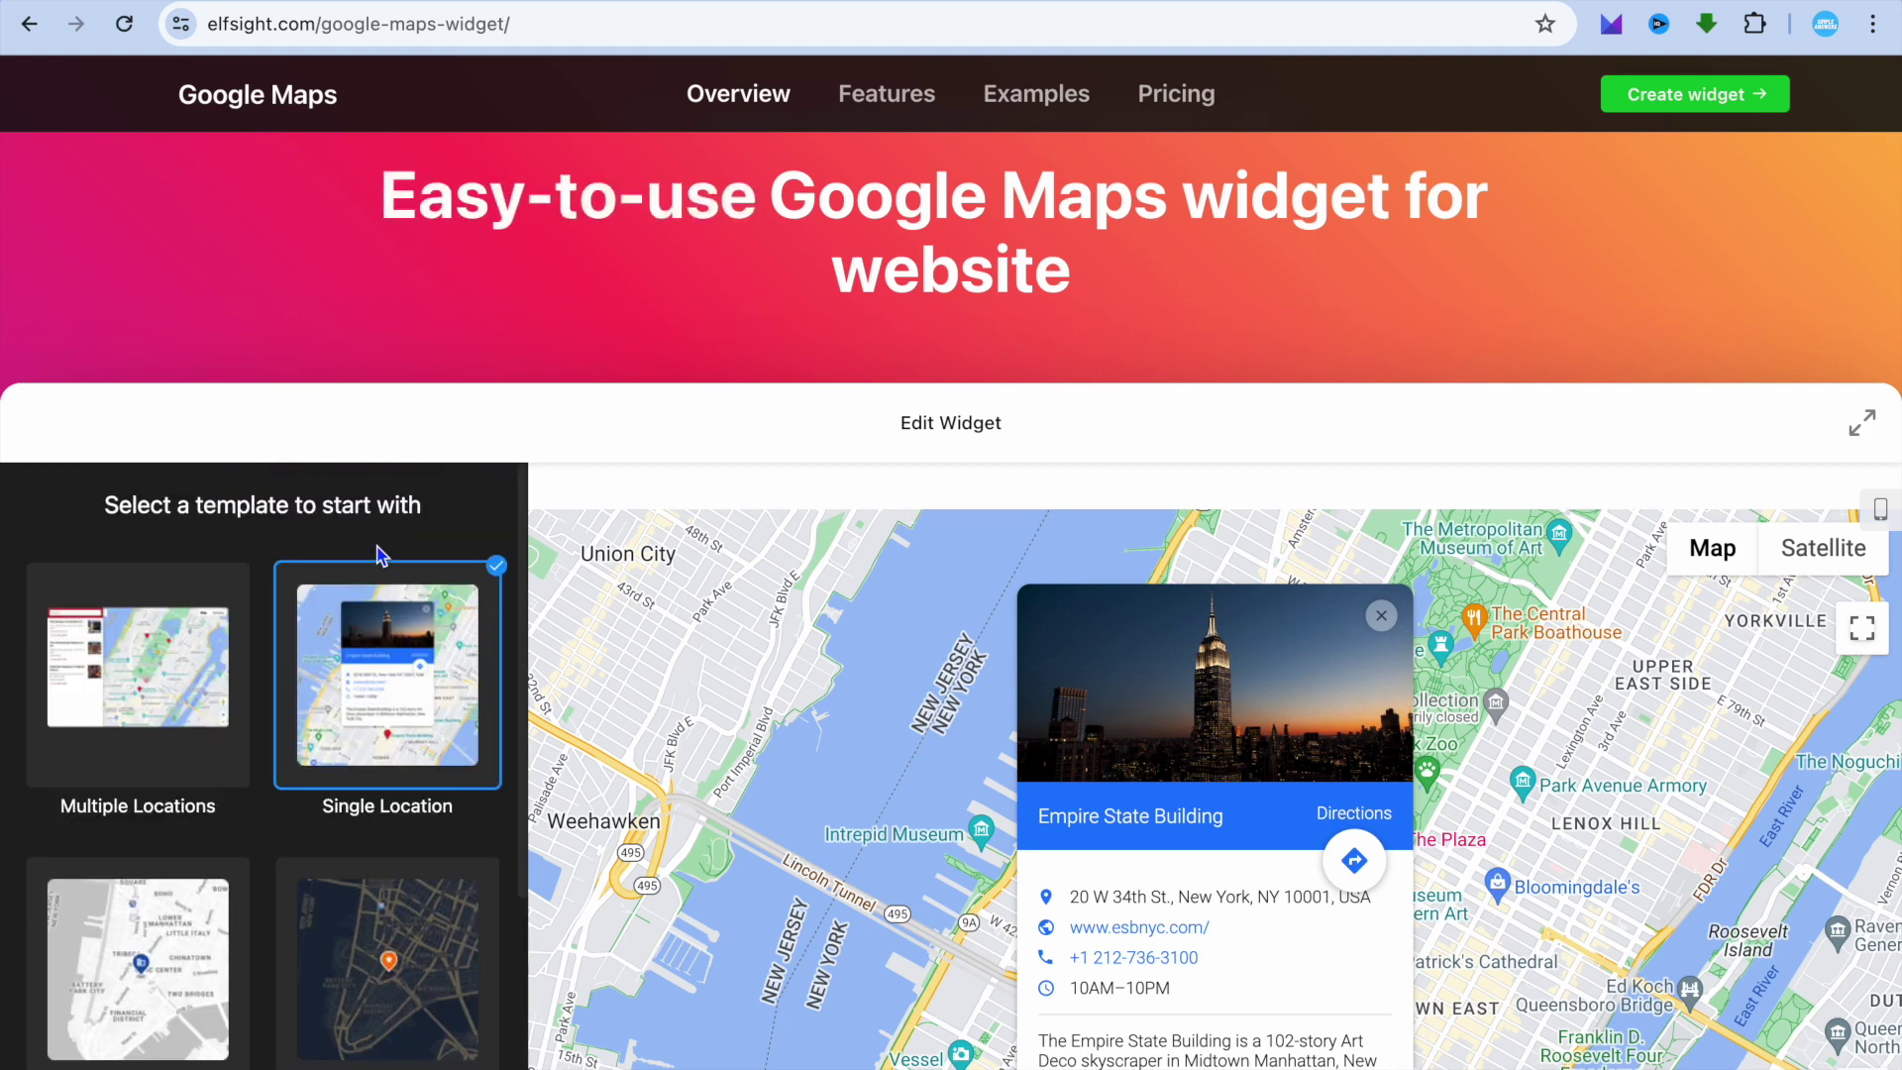
scroll(380, 542, down, 4)
scroll(379, 542, down, 2)
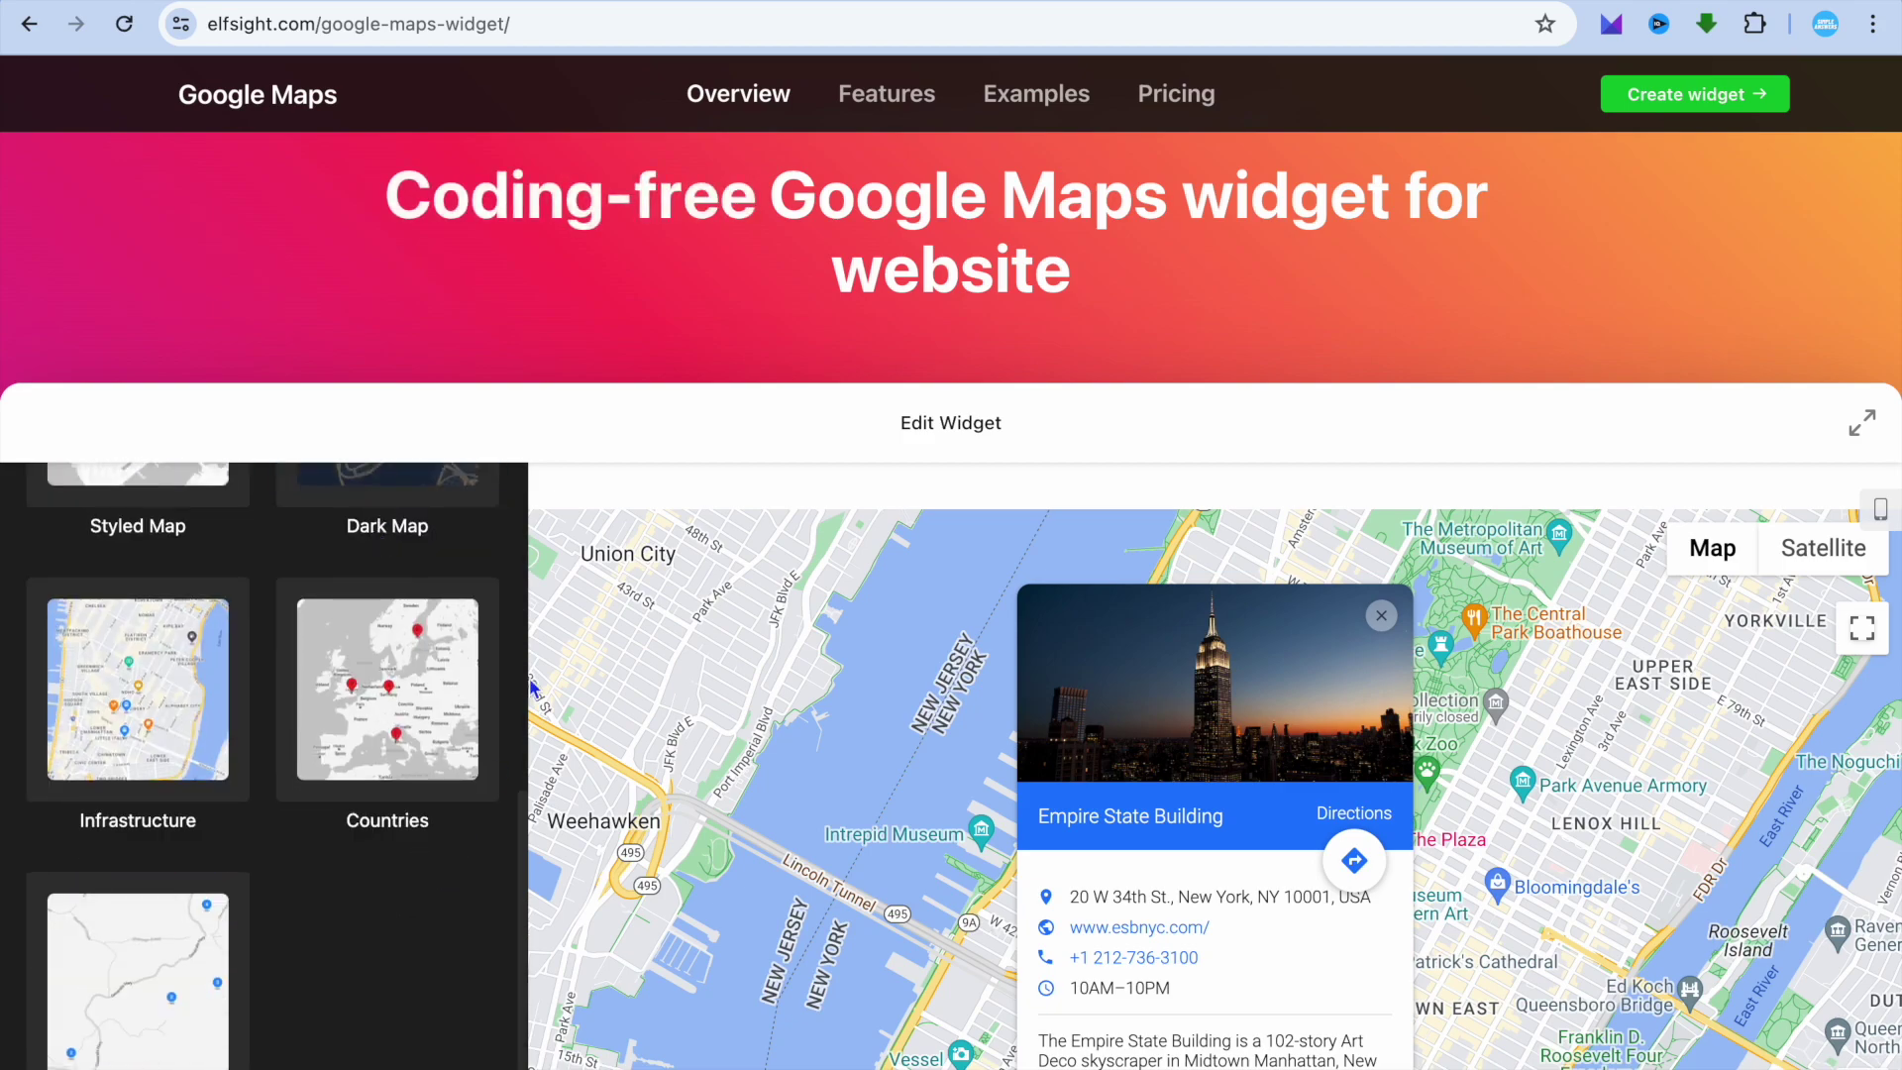
scroll(651, 449, down, 6)
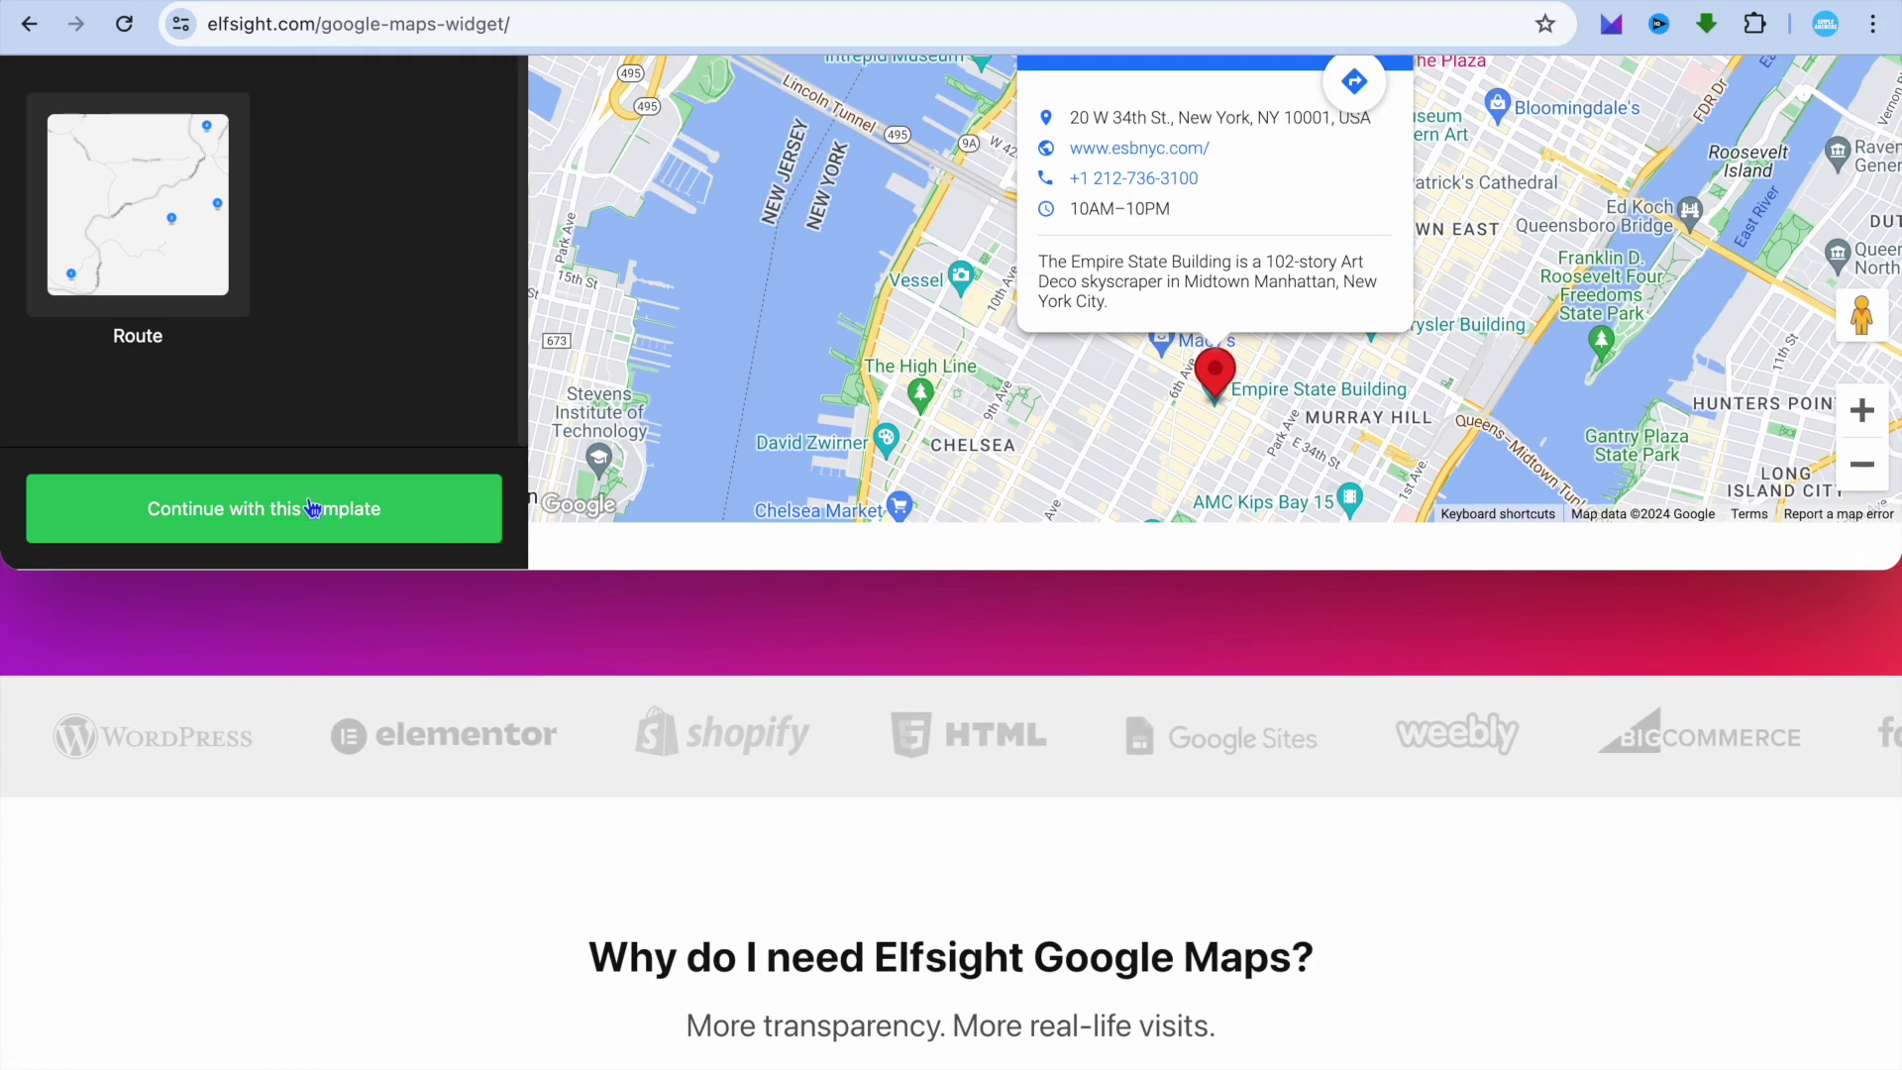
Continue with the template and add a second, empty location alongside Empire State Building.
click(347, 512)
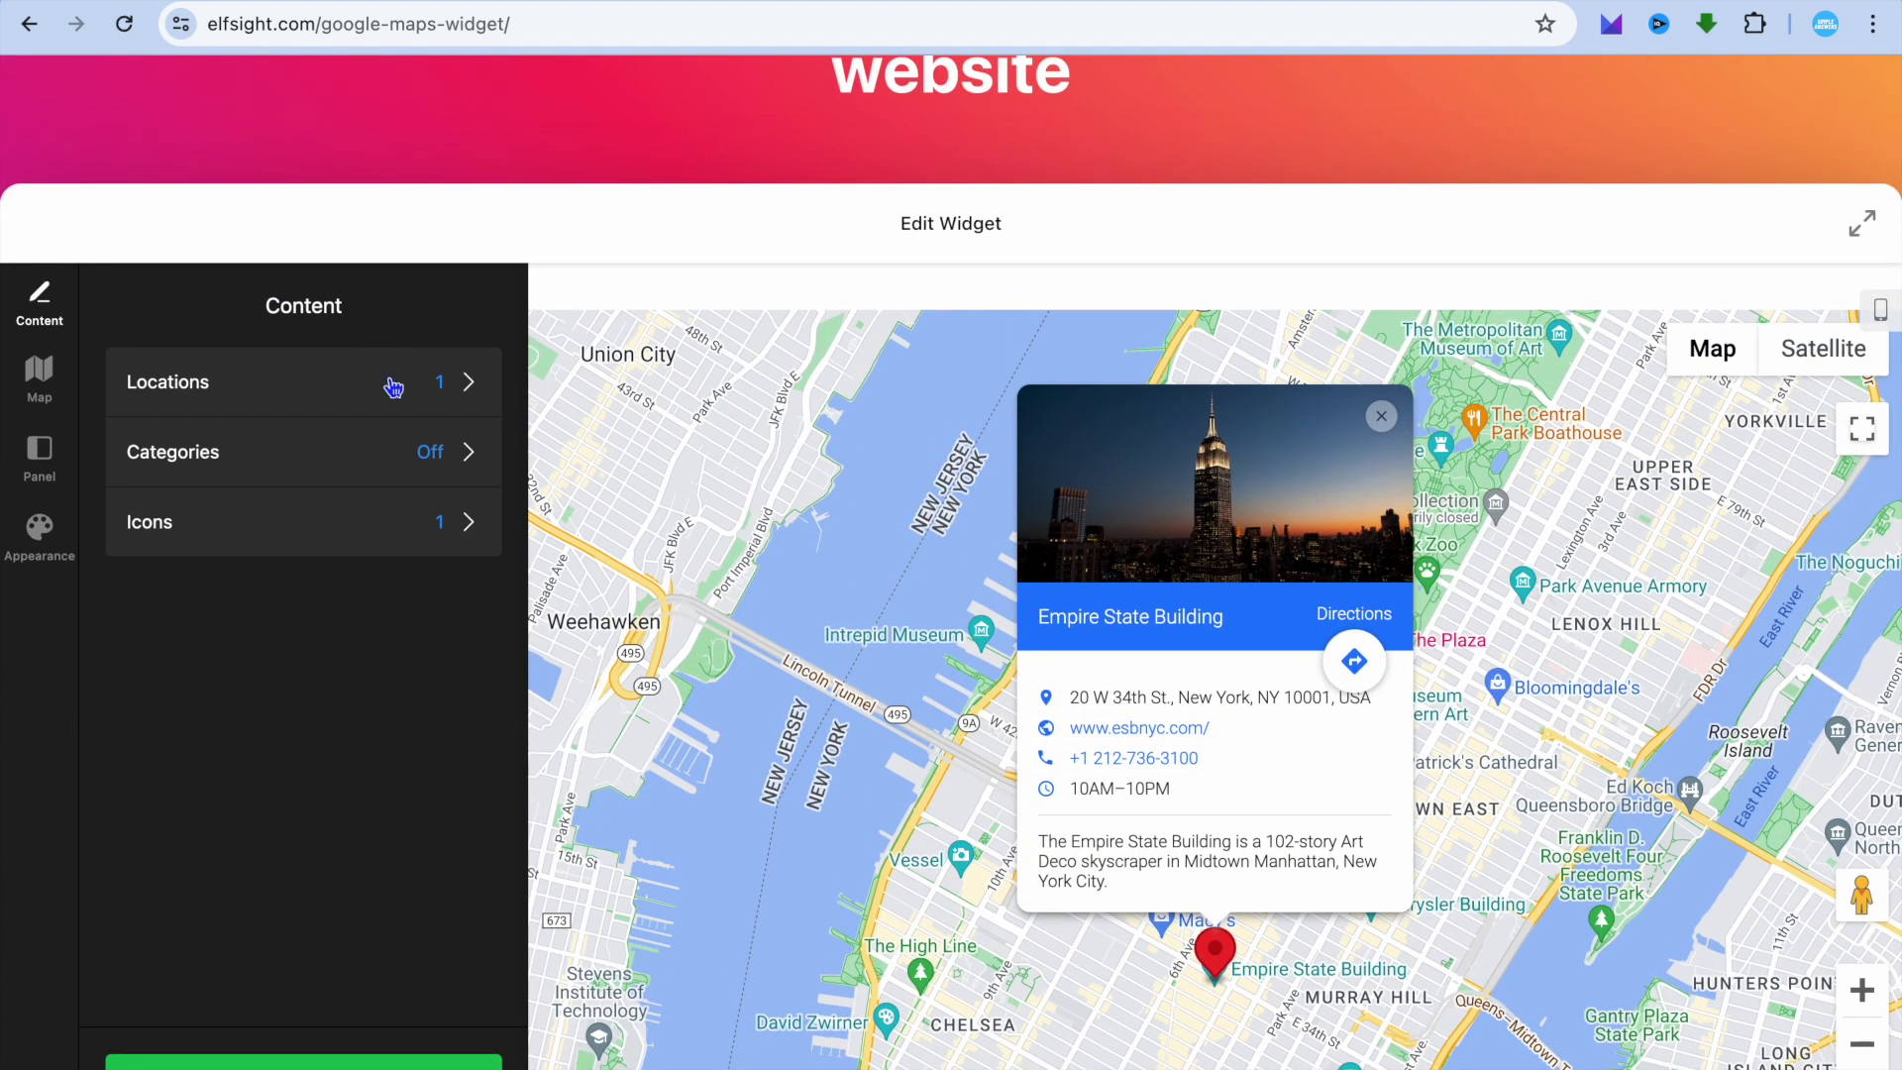
click(328, 389)
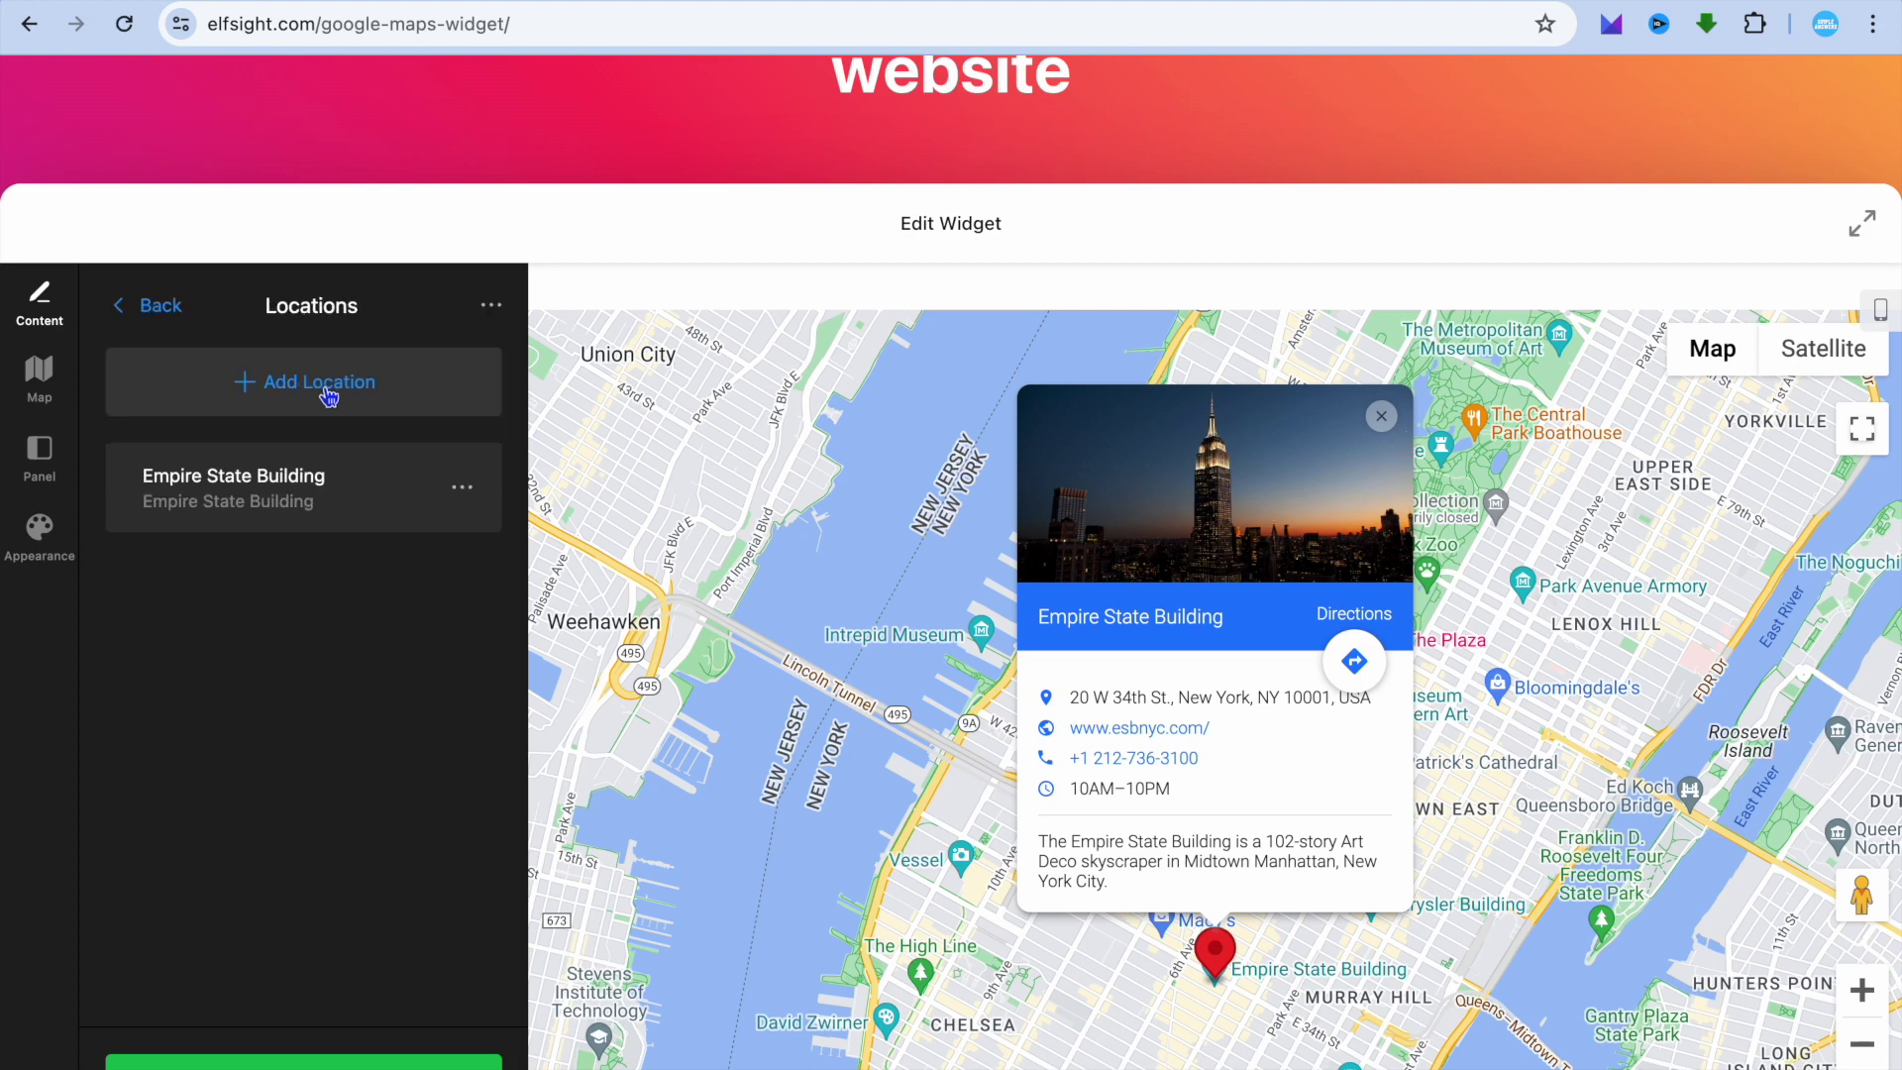
click(322, 395)
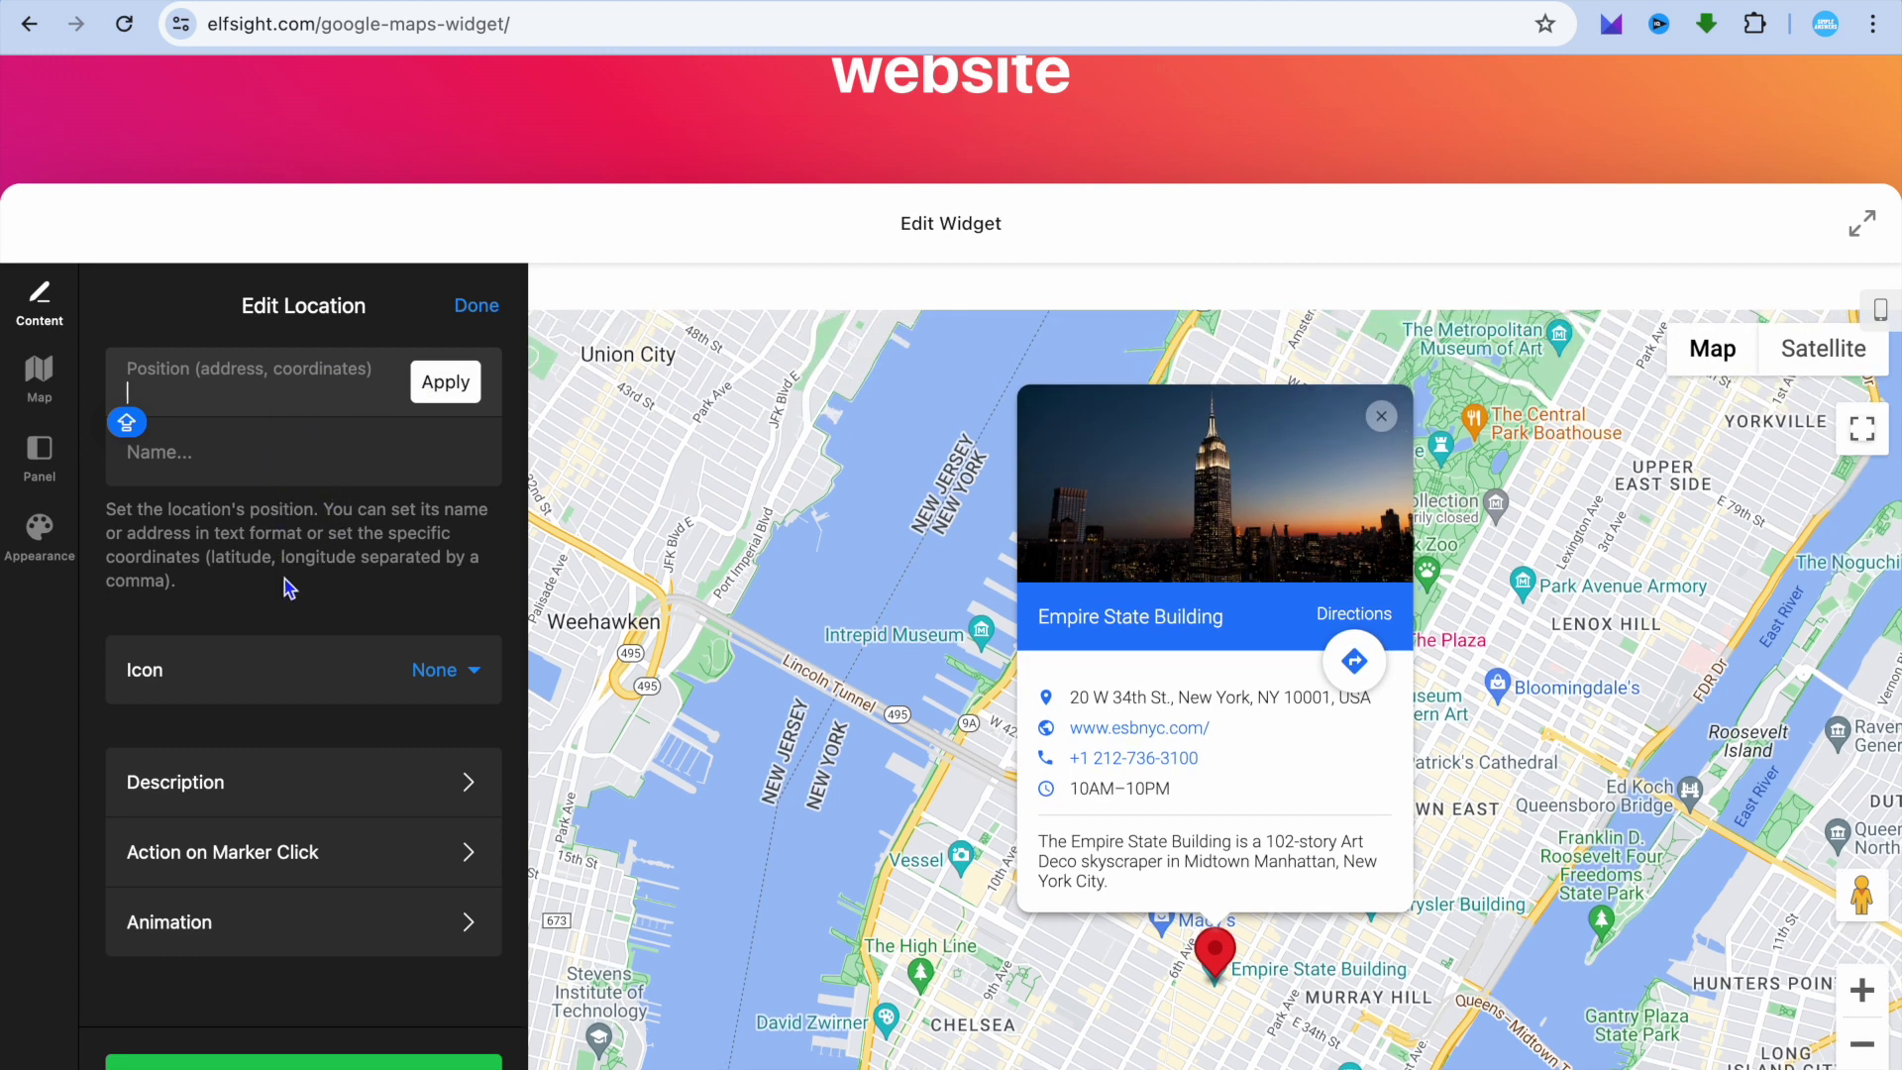
click(483, 308)
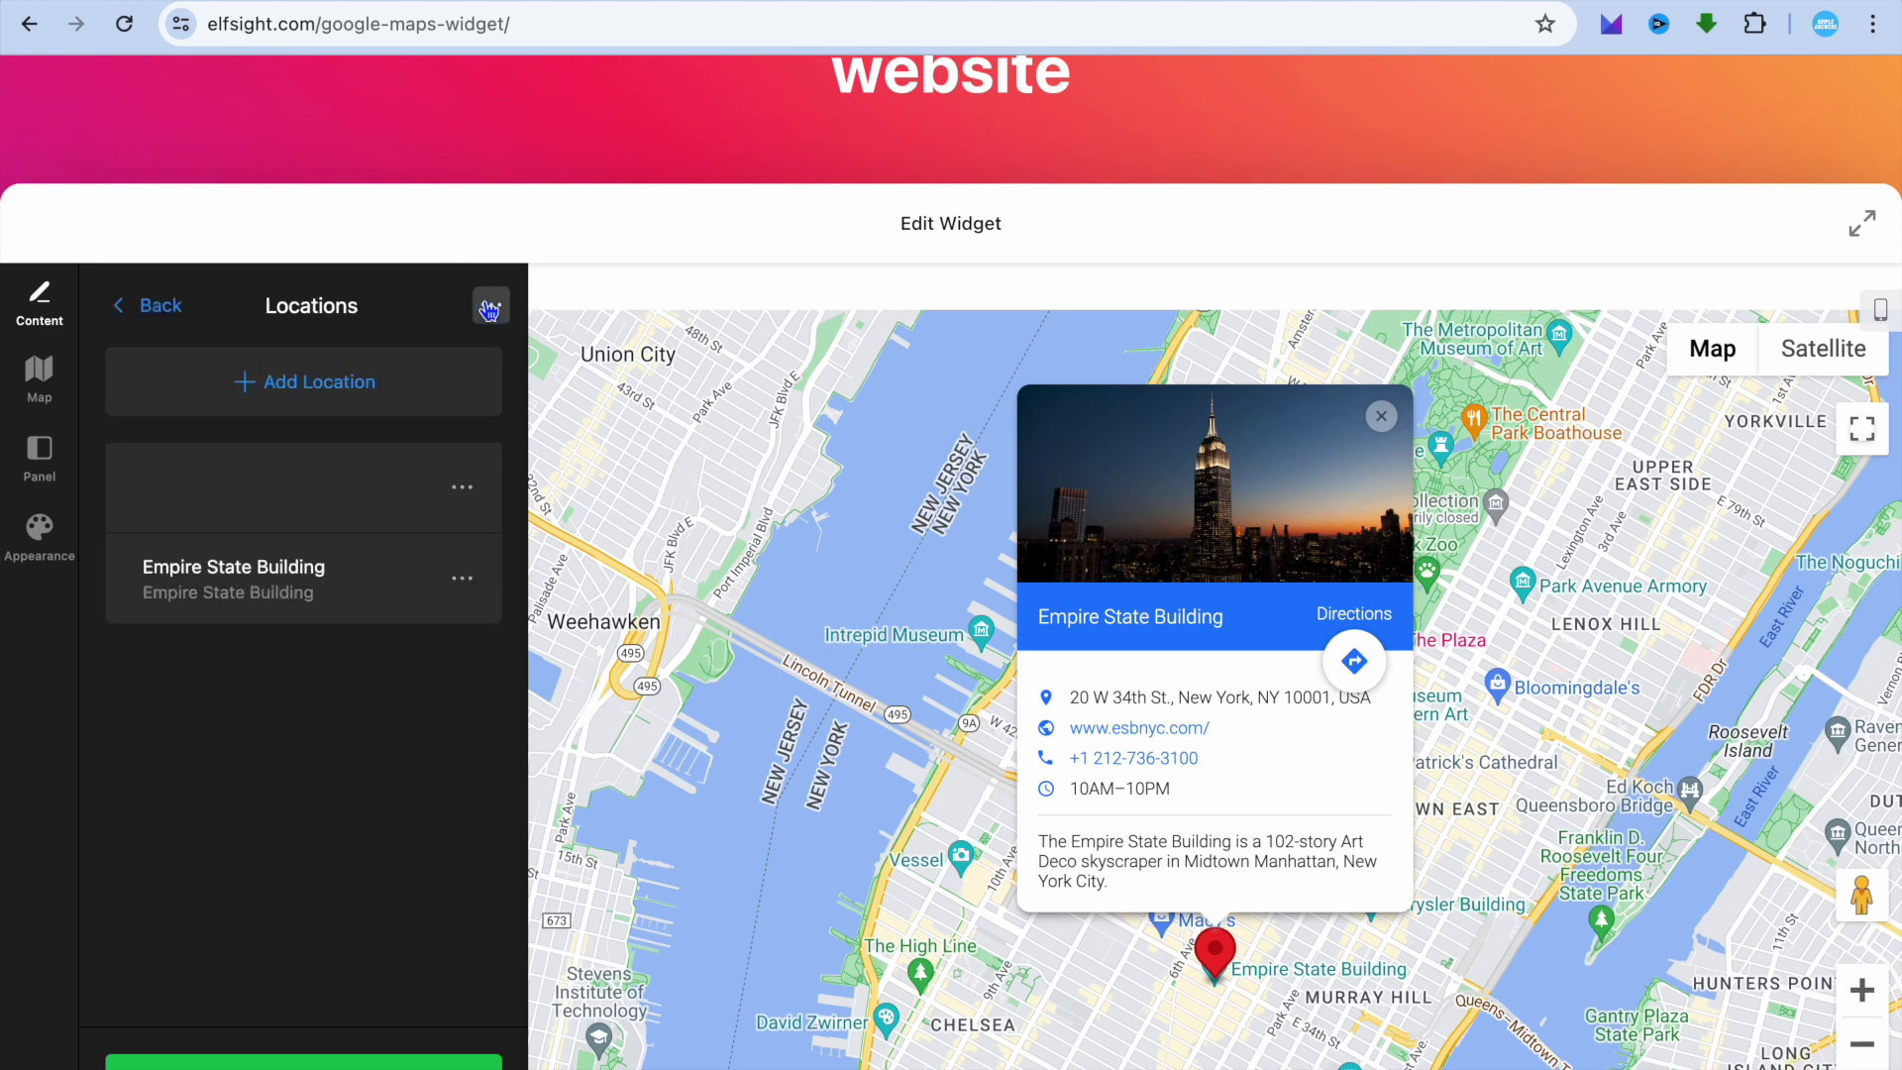
click(146, 319)
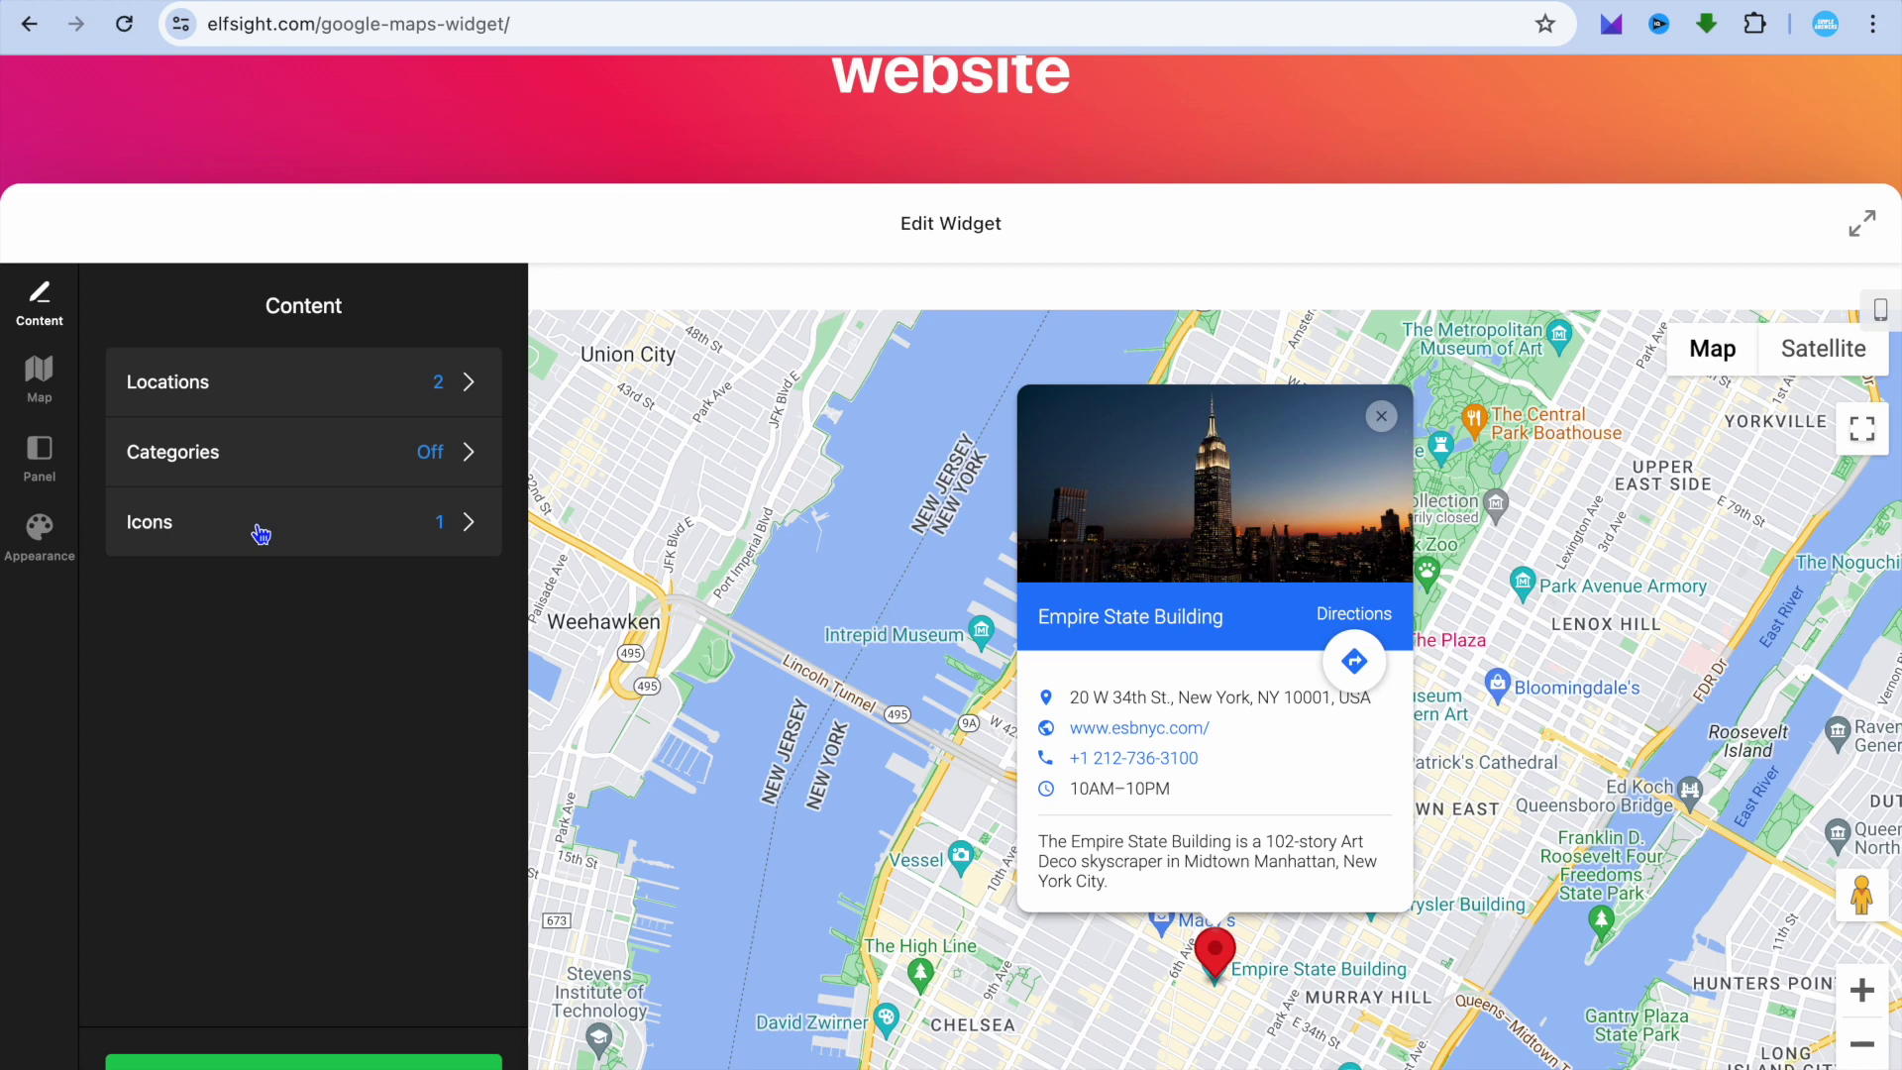
Try the satellite, hybrid and terrain map types, then return to roadmap.
click(40, 394)
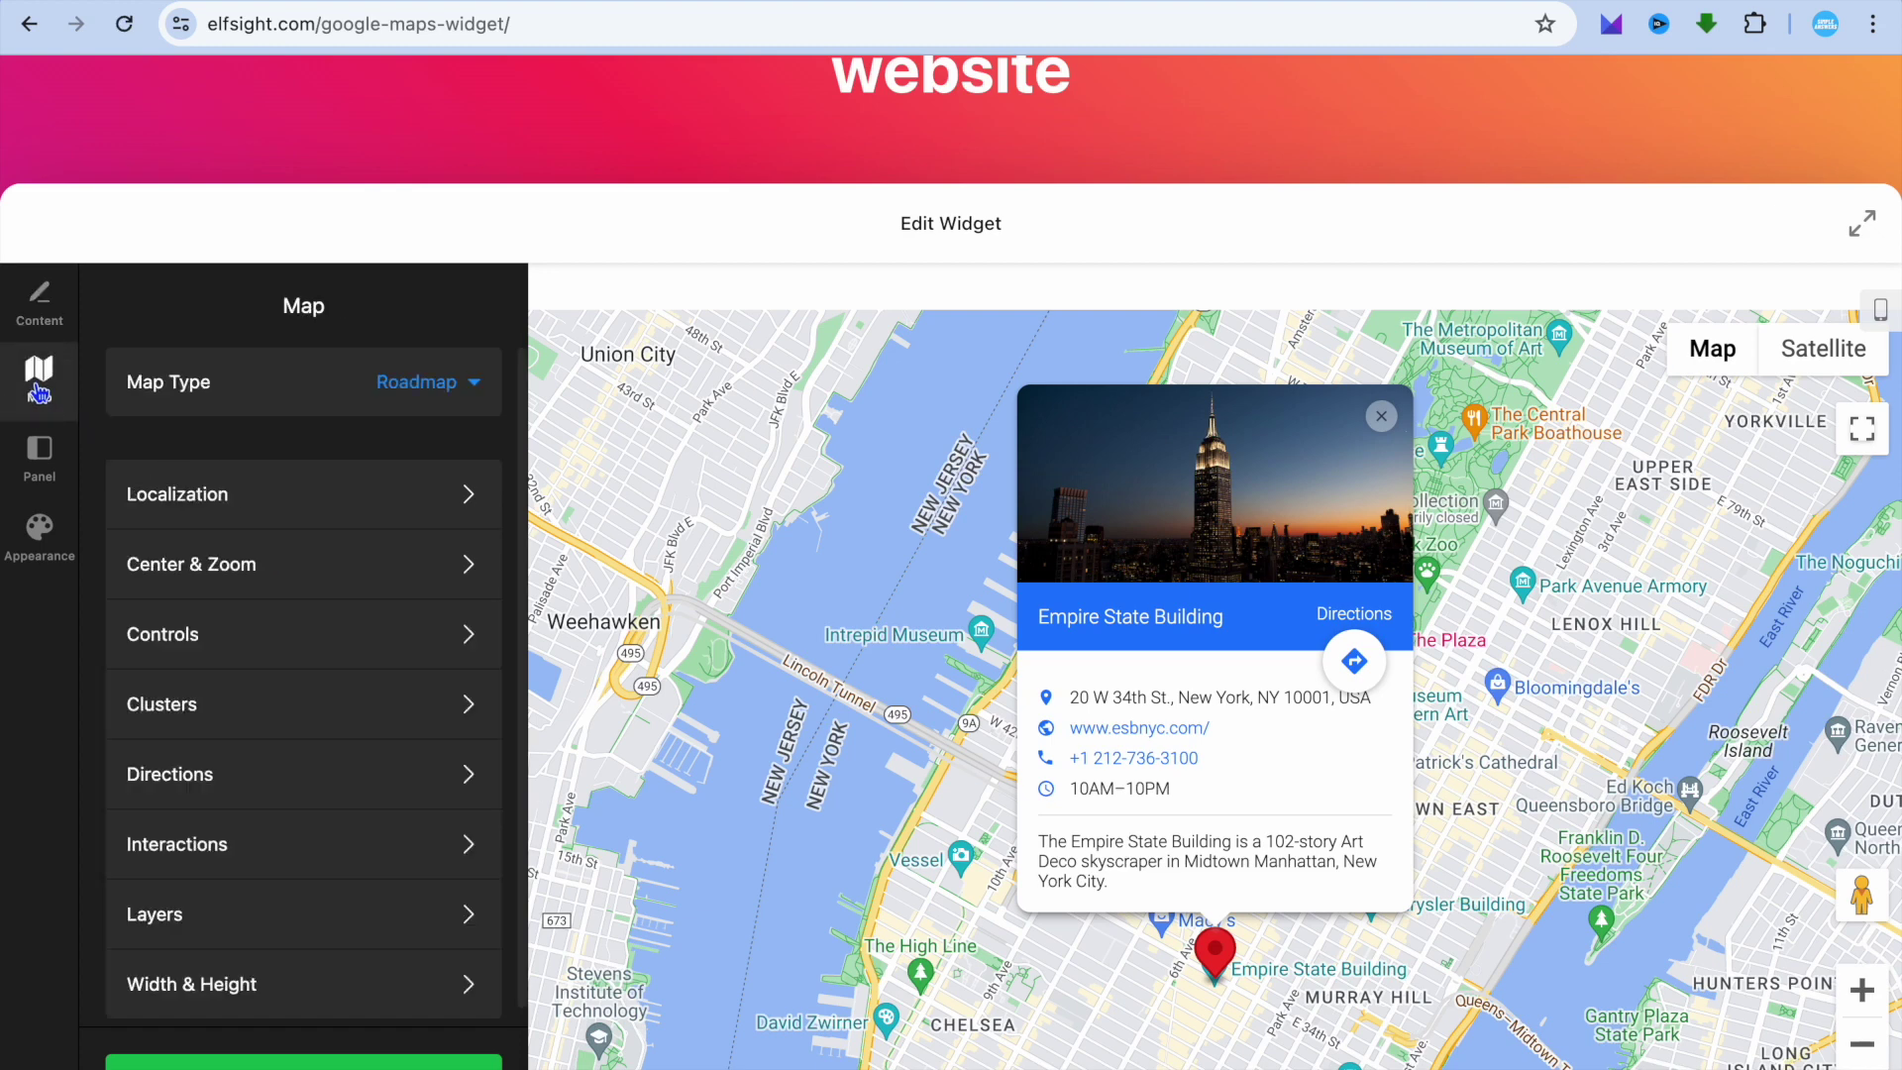
click(448, 396)
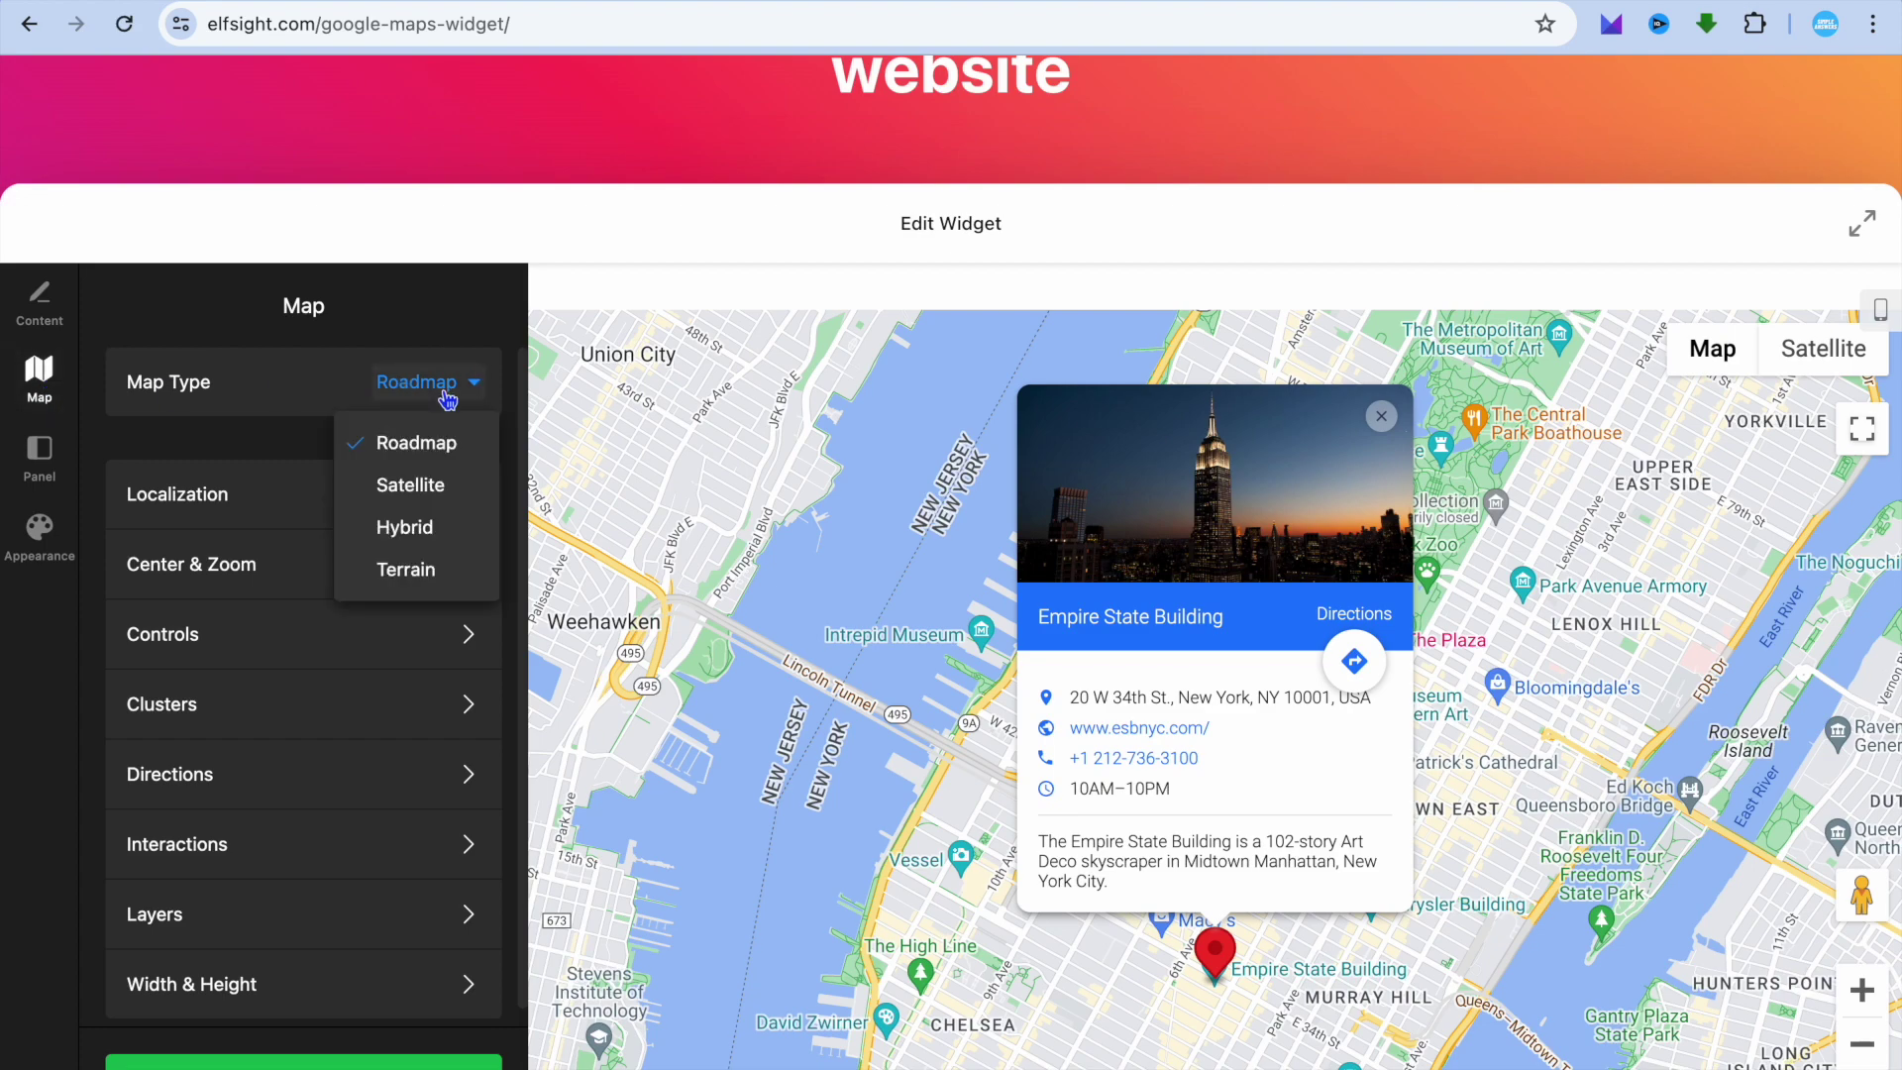
click(437, 485)
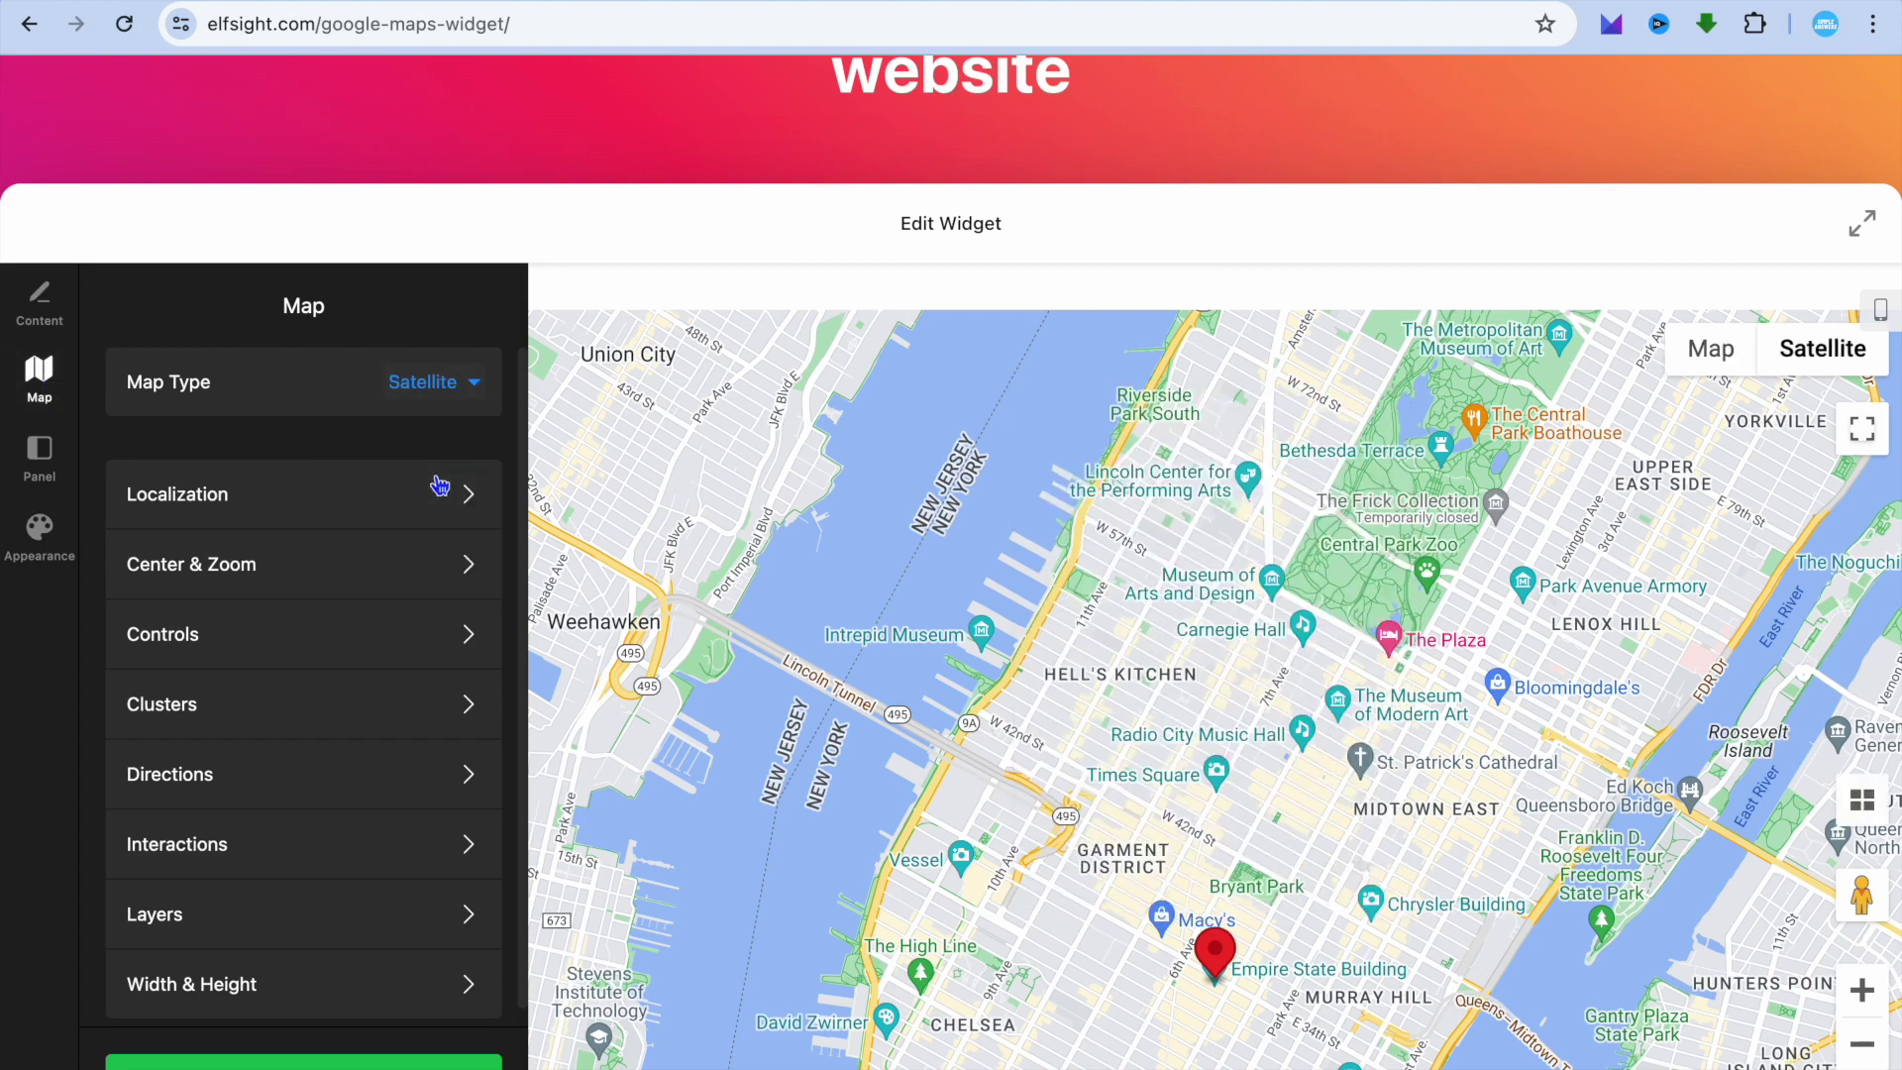
click(468, 403)
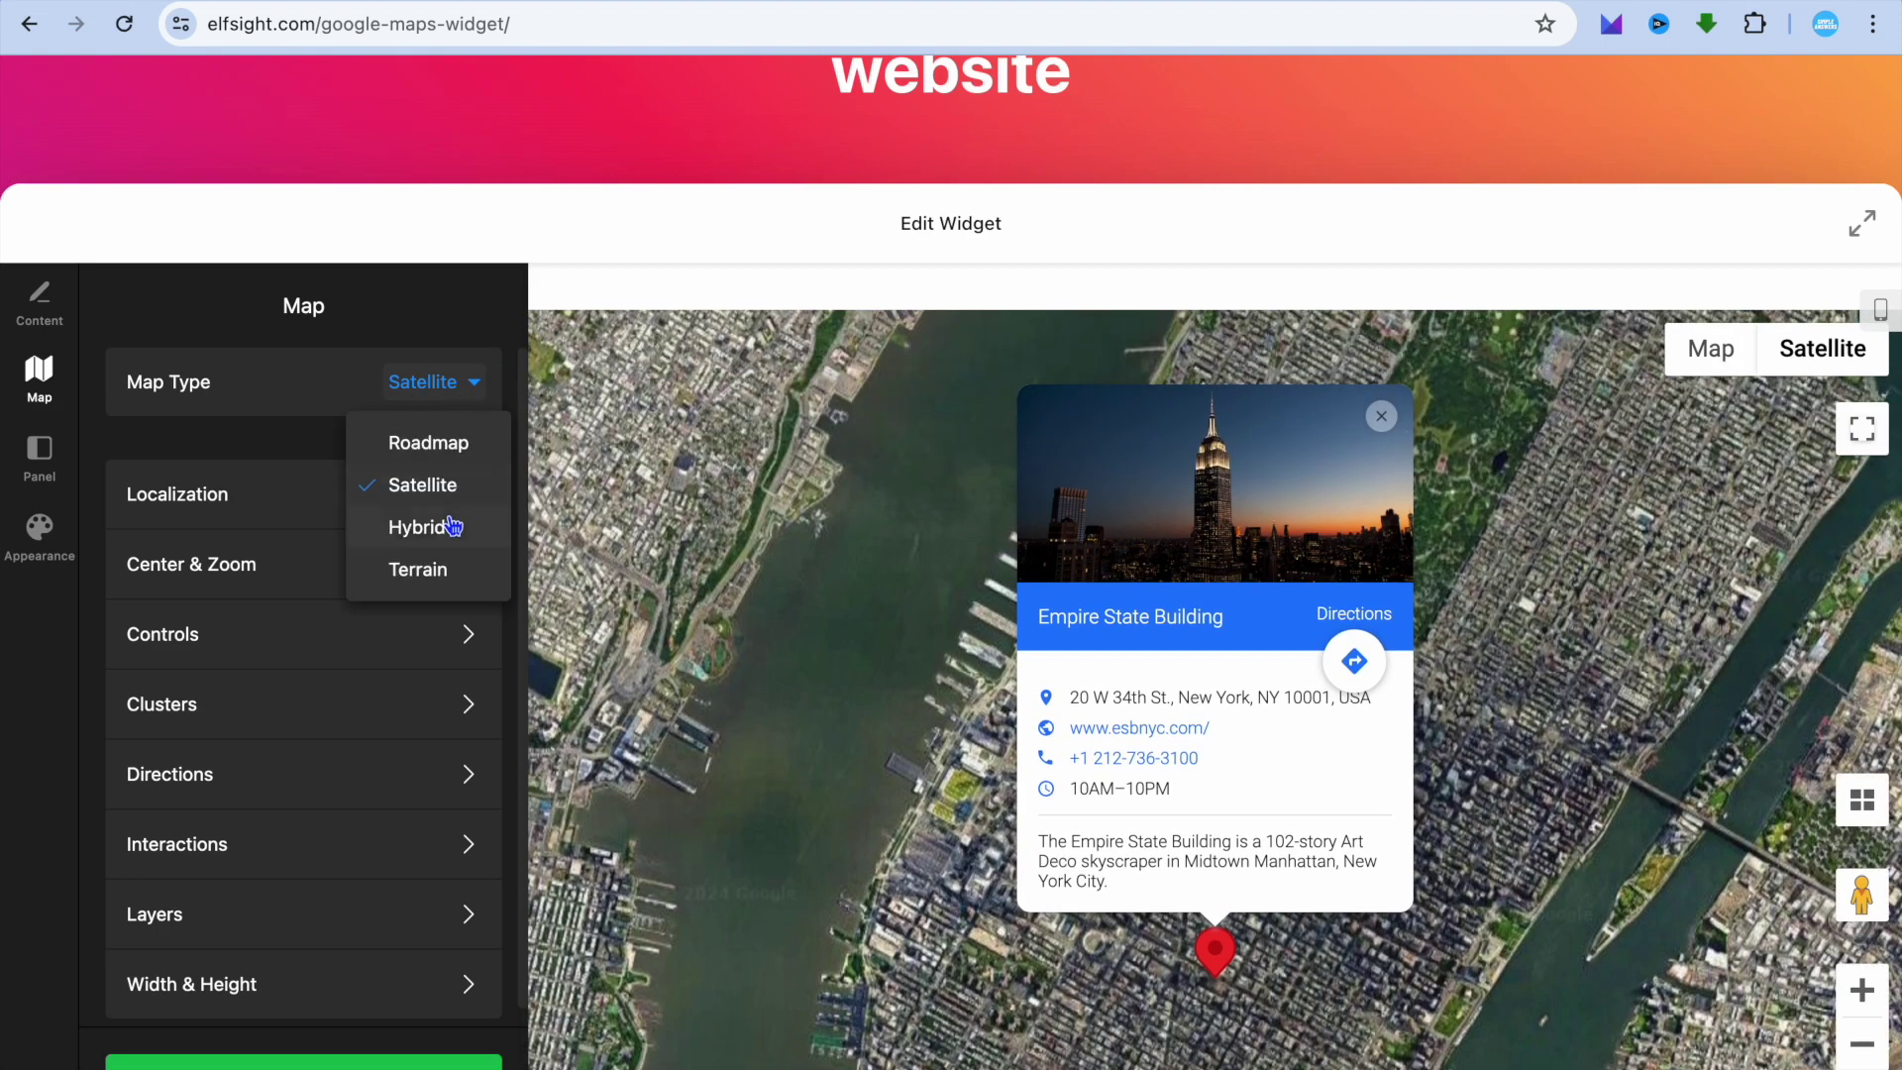
click(444, 527)
click(474, 395)
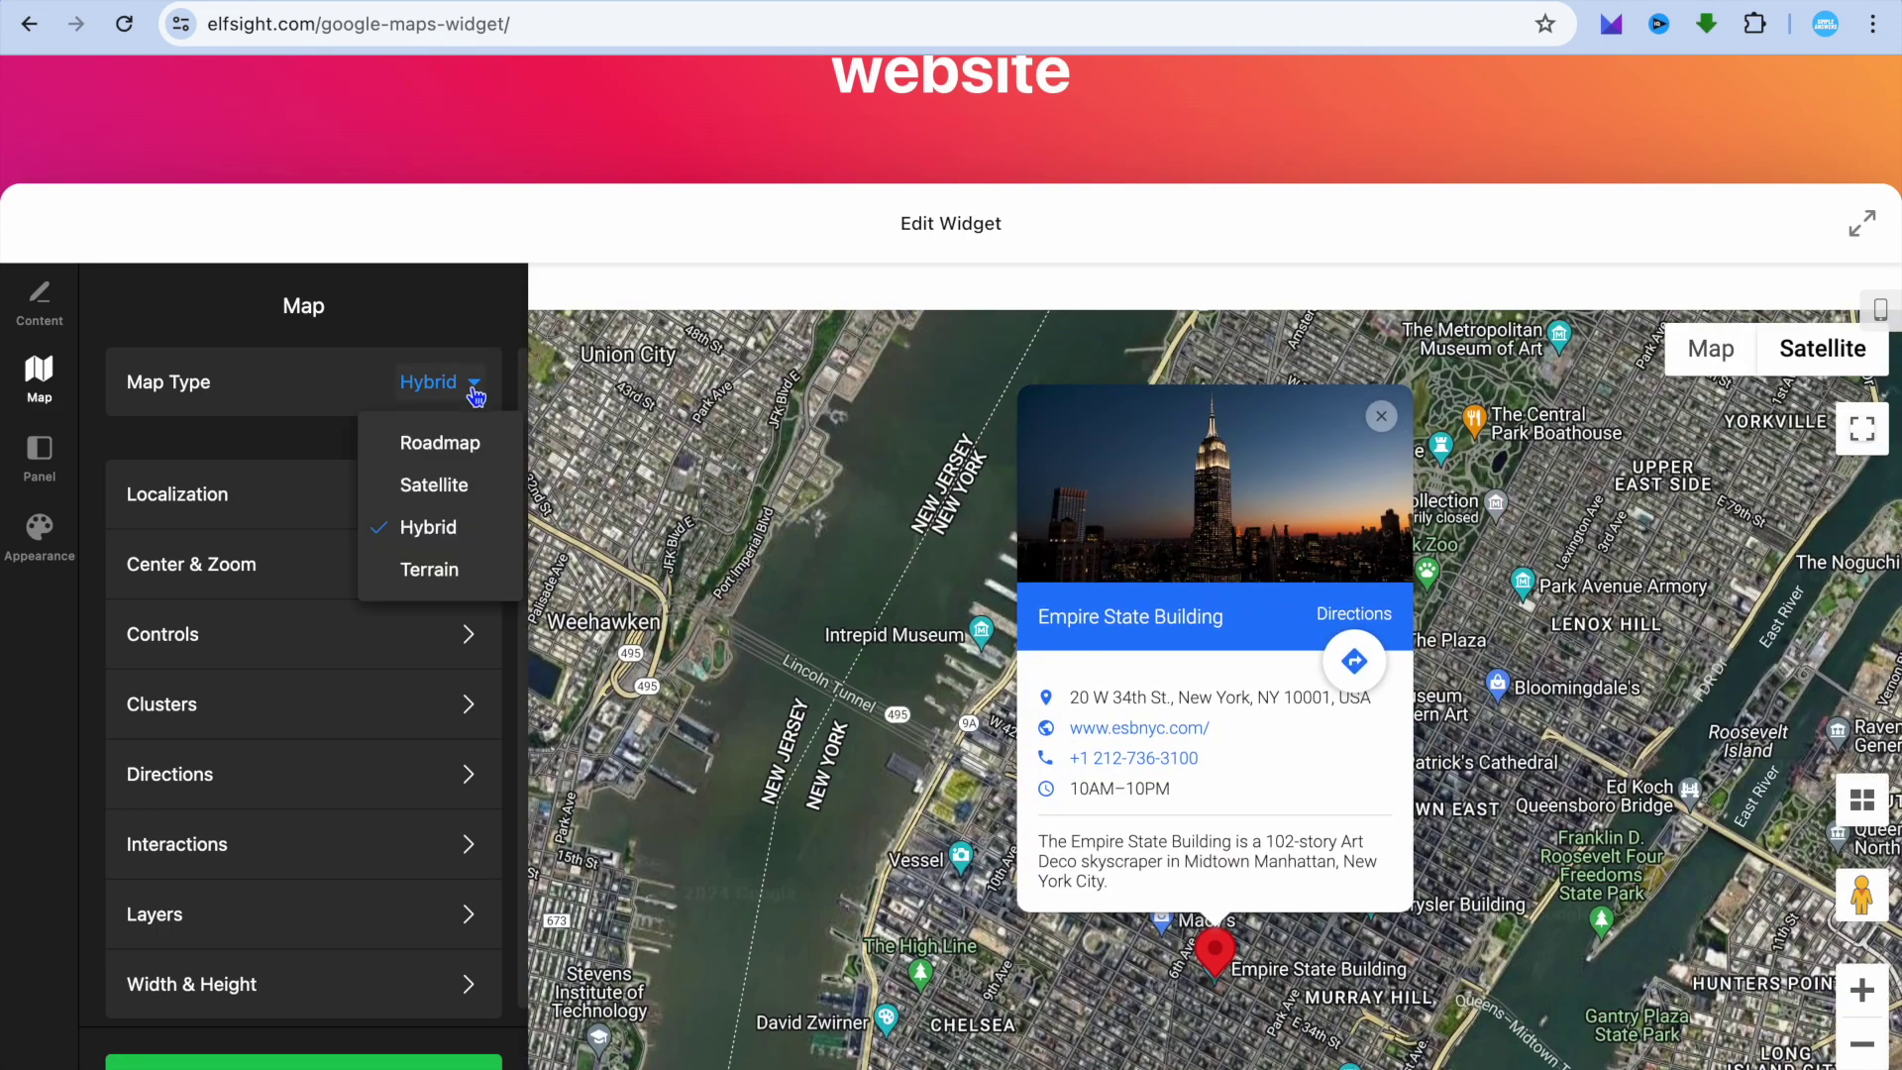
click(445, 568)
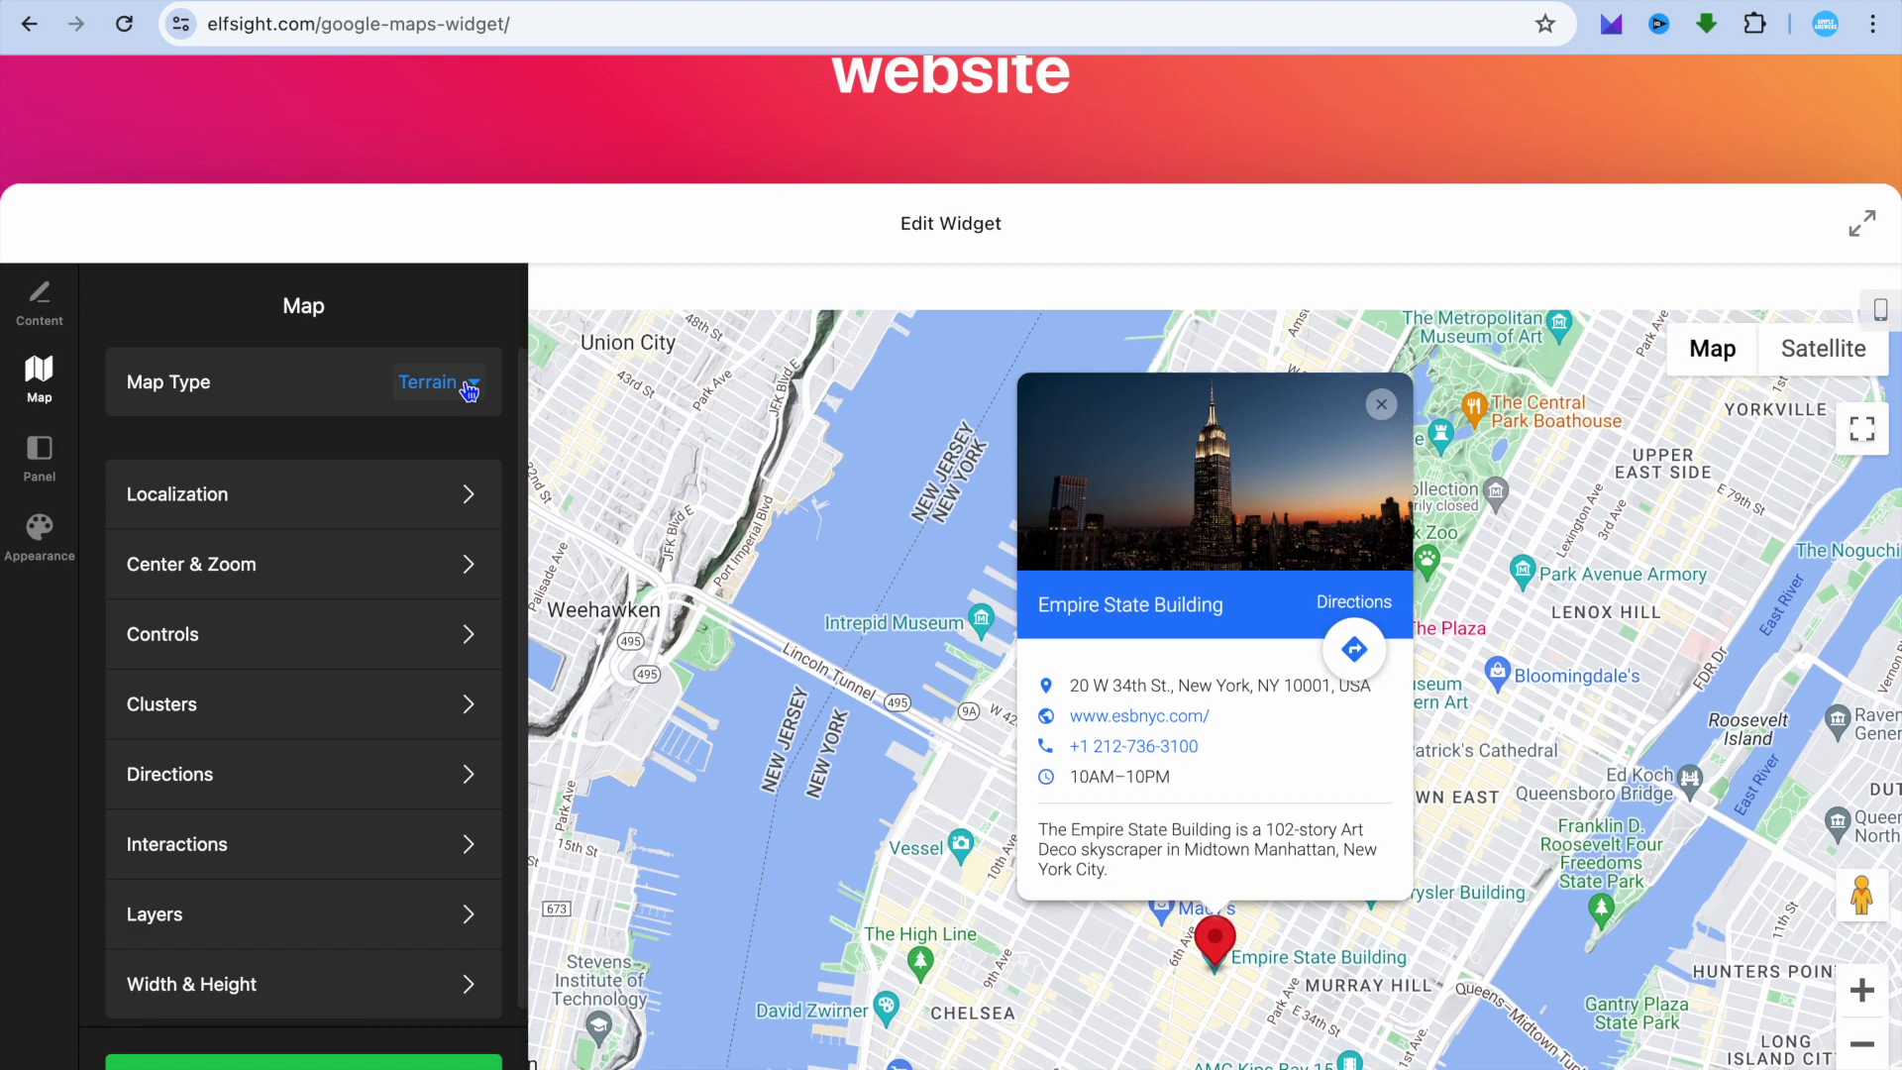
click(469, 390)
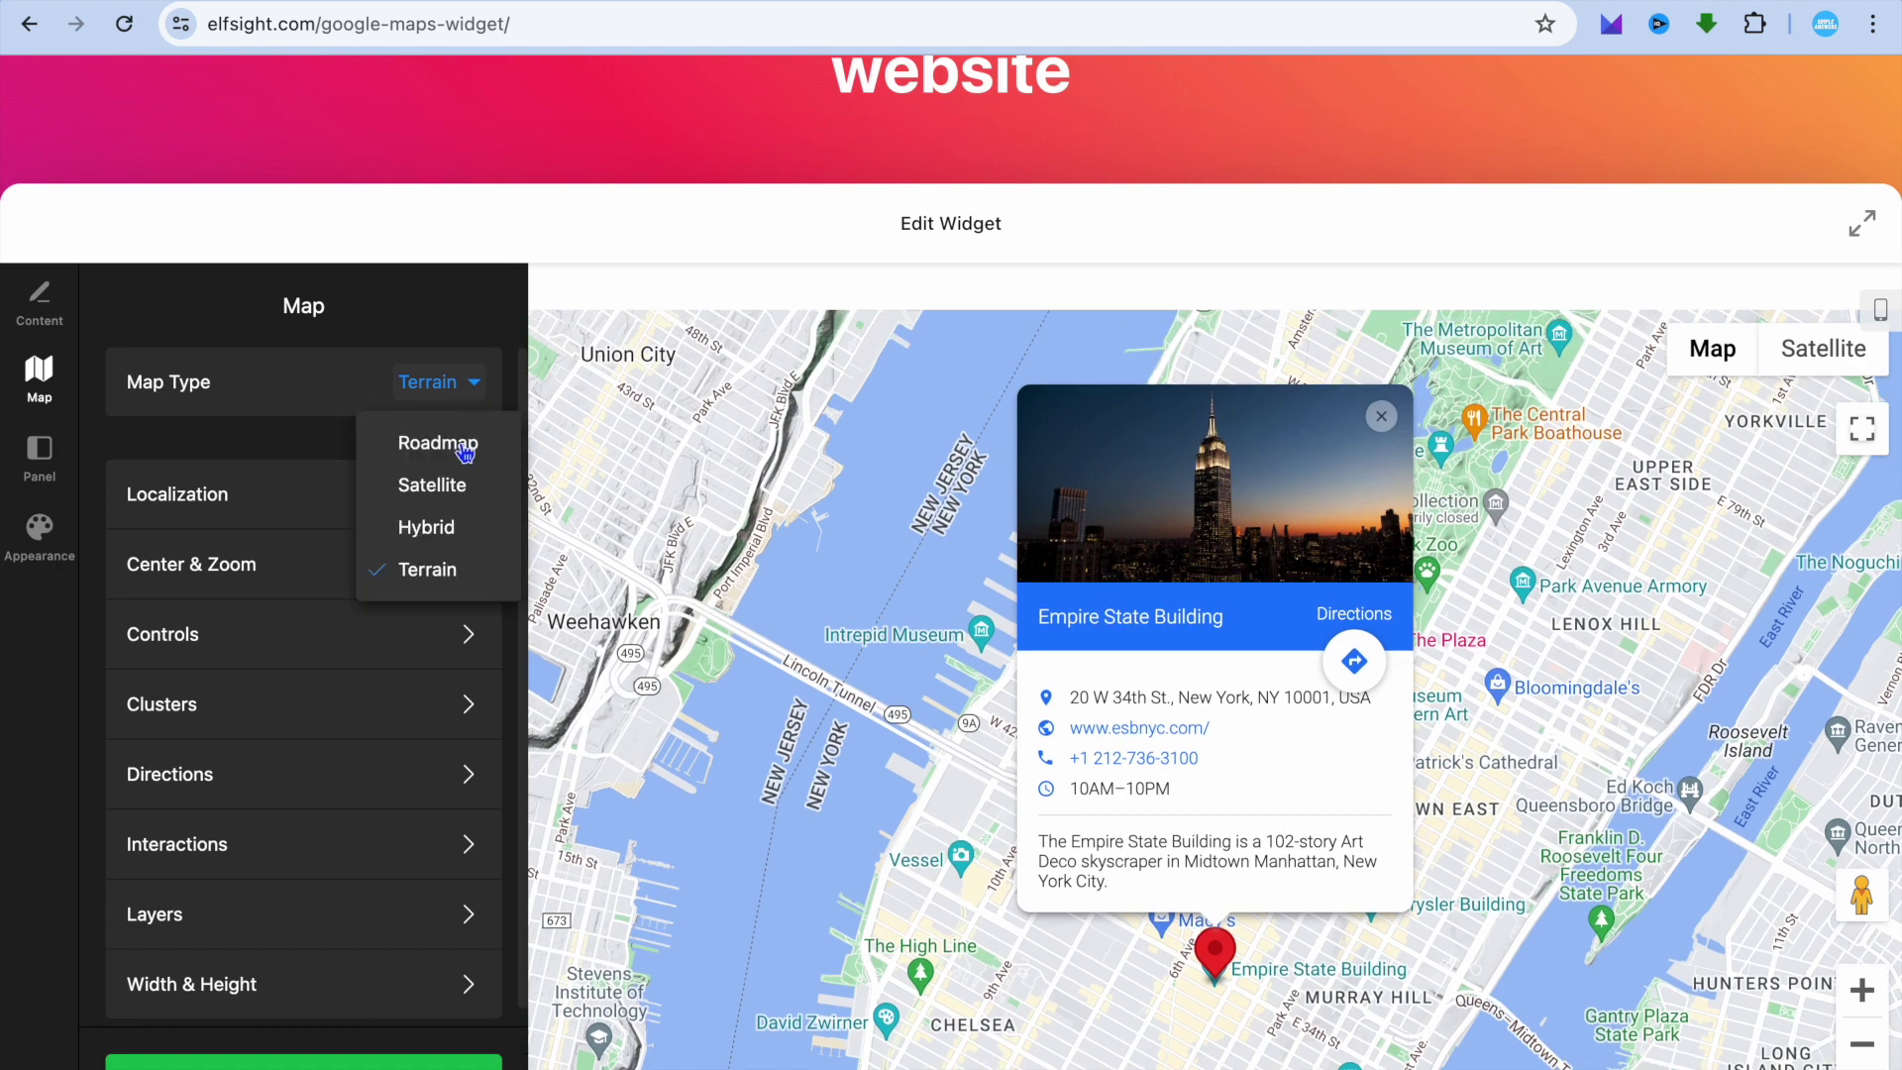
click(438, 443)
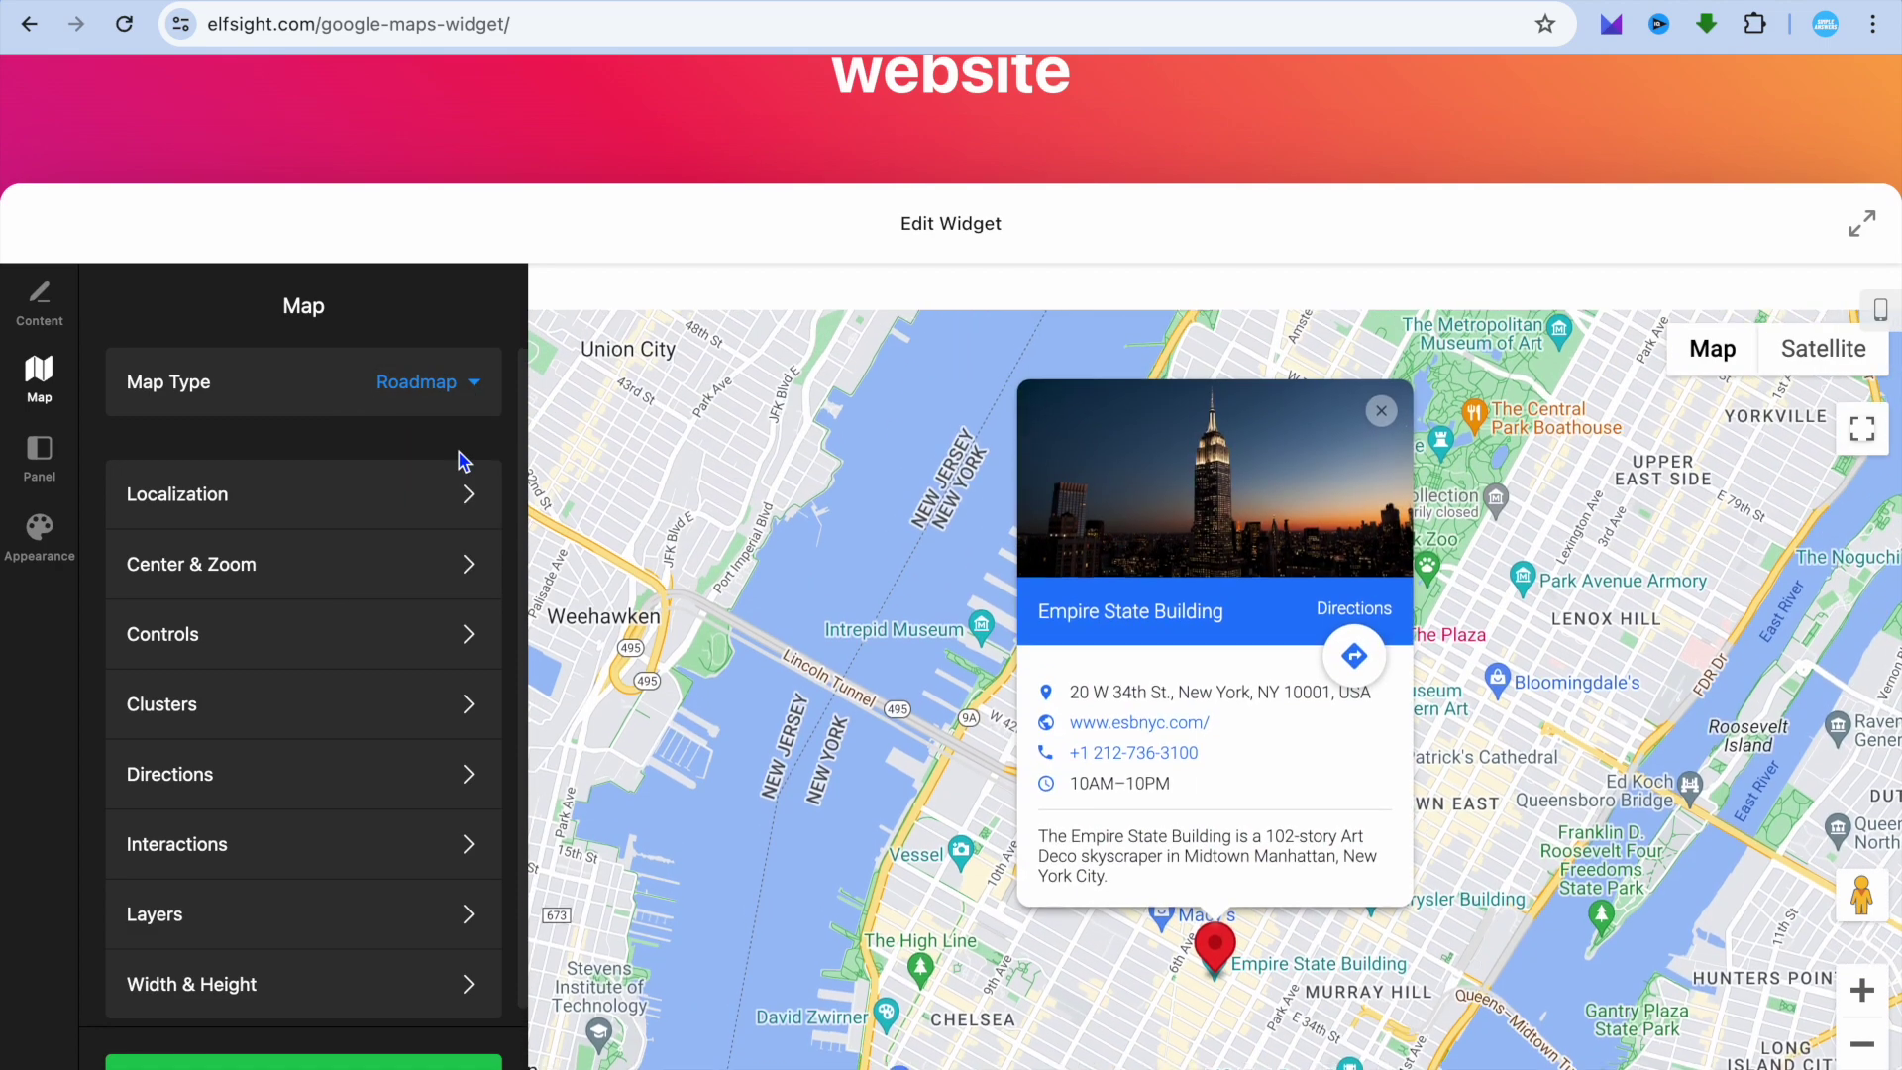
Look at Center & Zoom, then enable Scroll Wheel Scaling under Interactions.
click(412, 567)
click(161, 309)
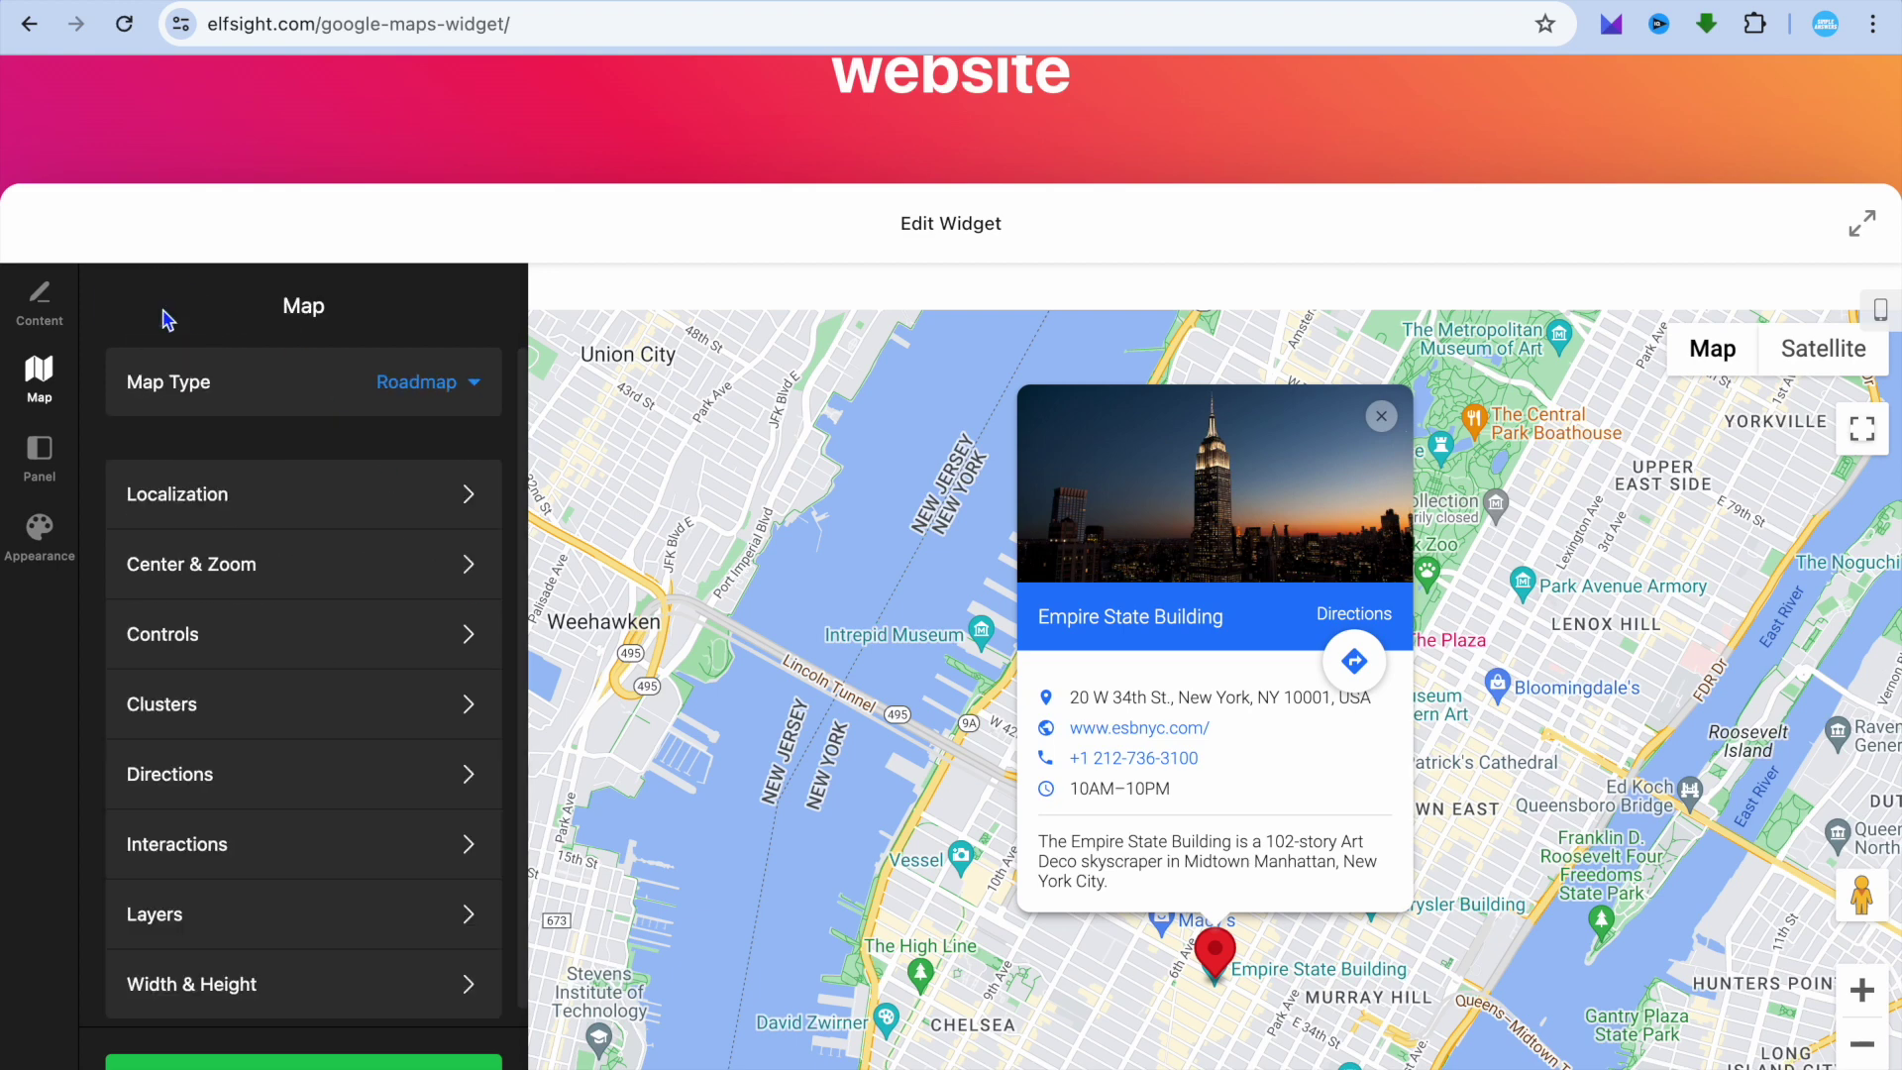
click(403, 828)
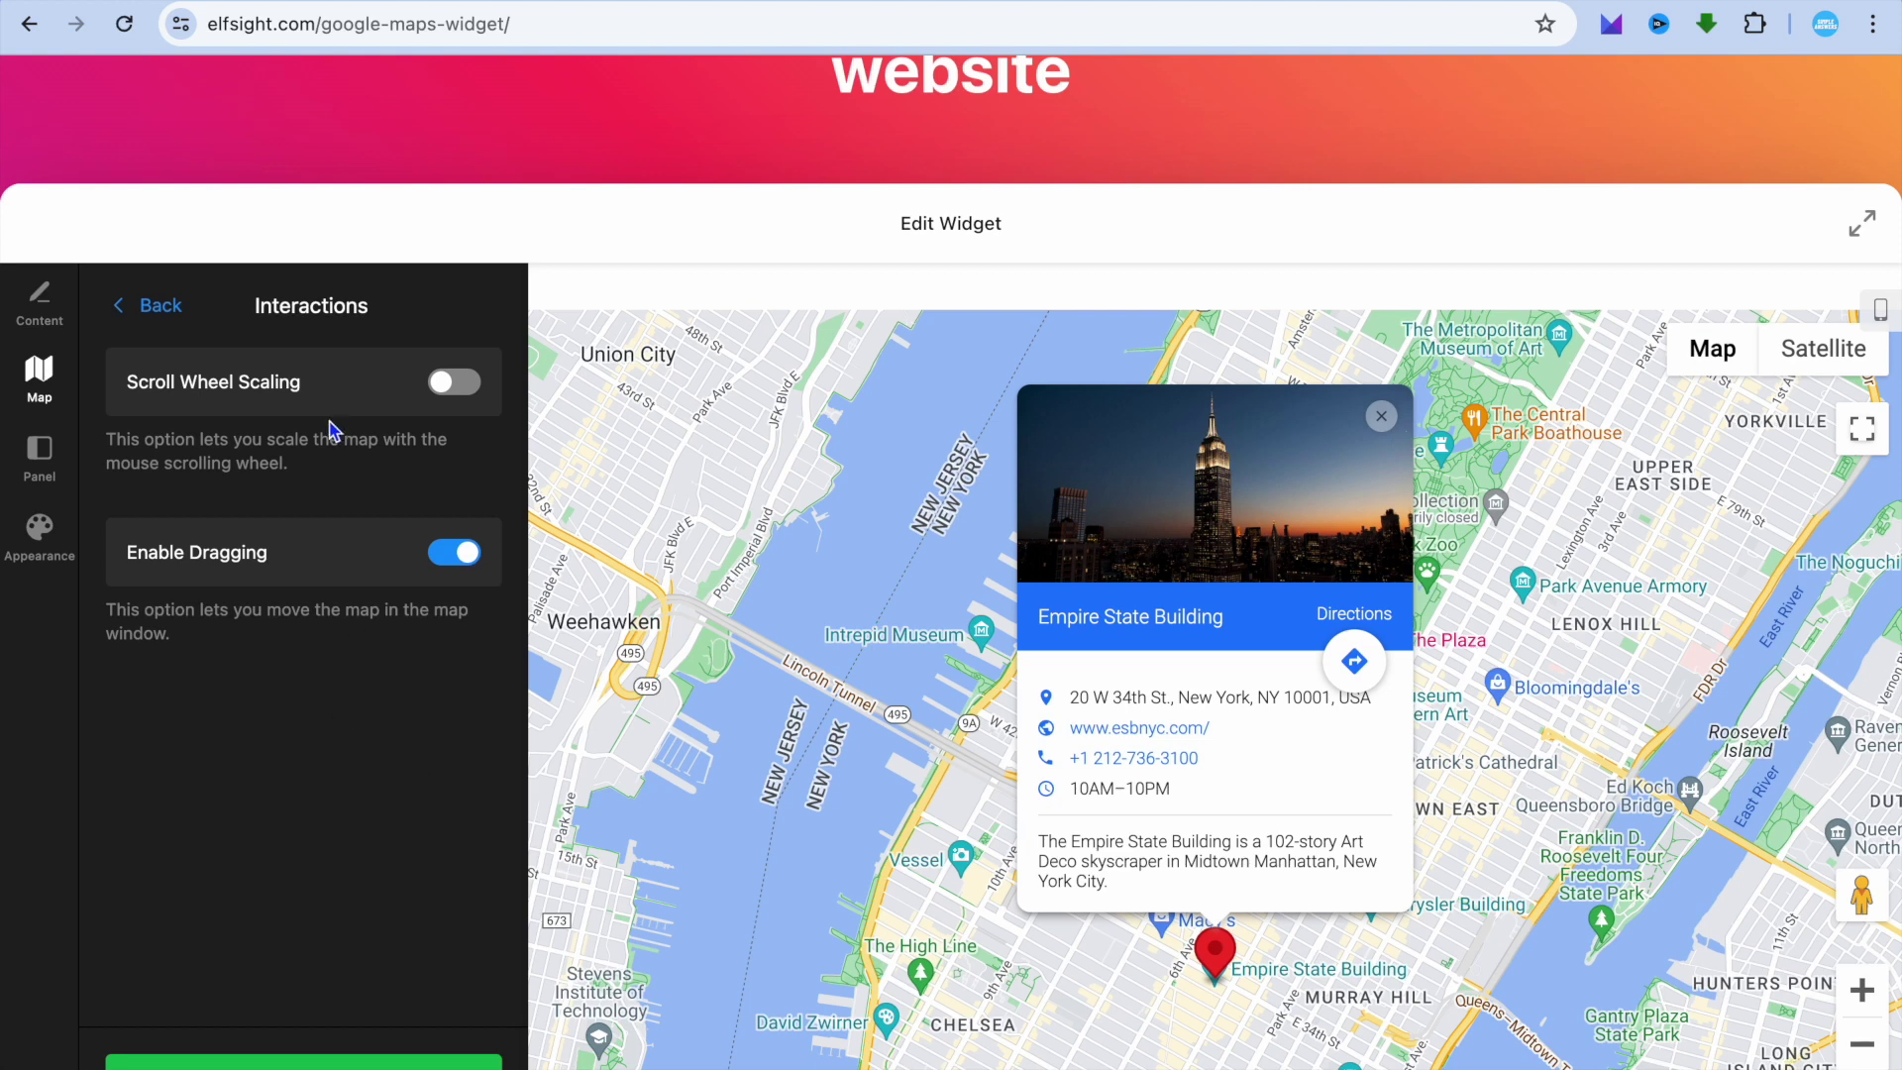
click(469, 389)
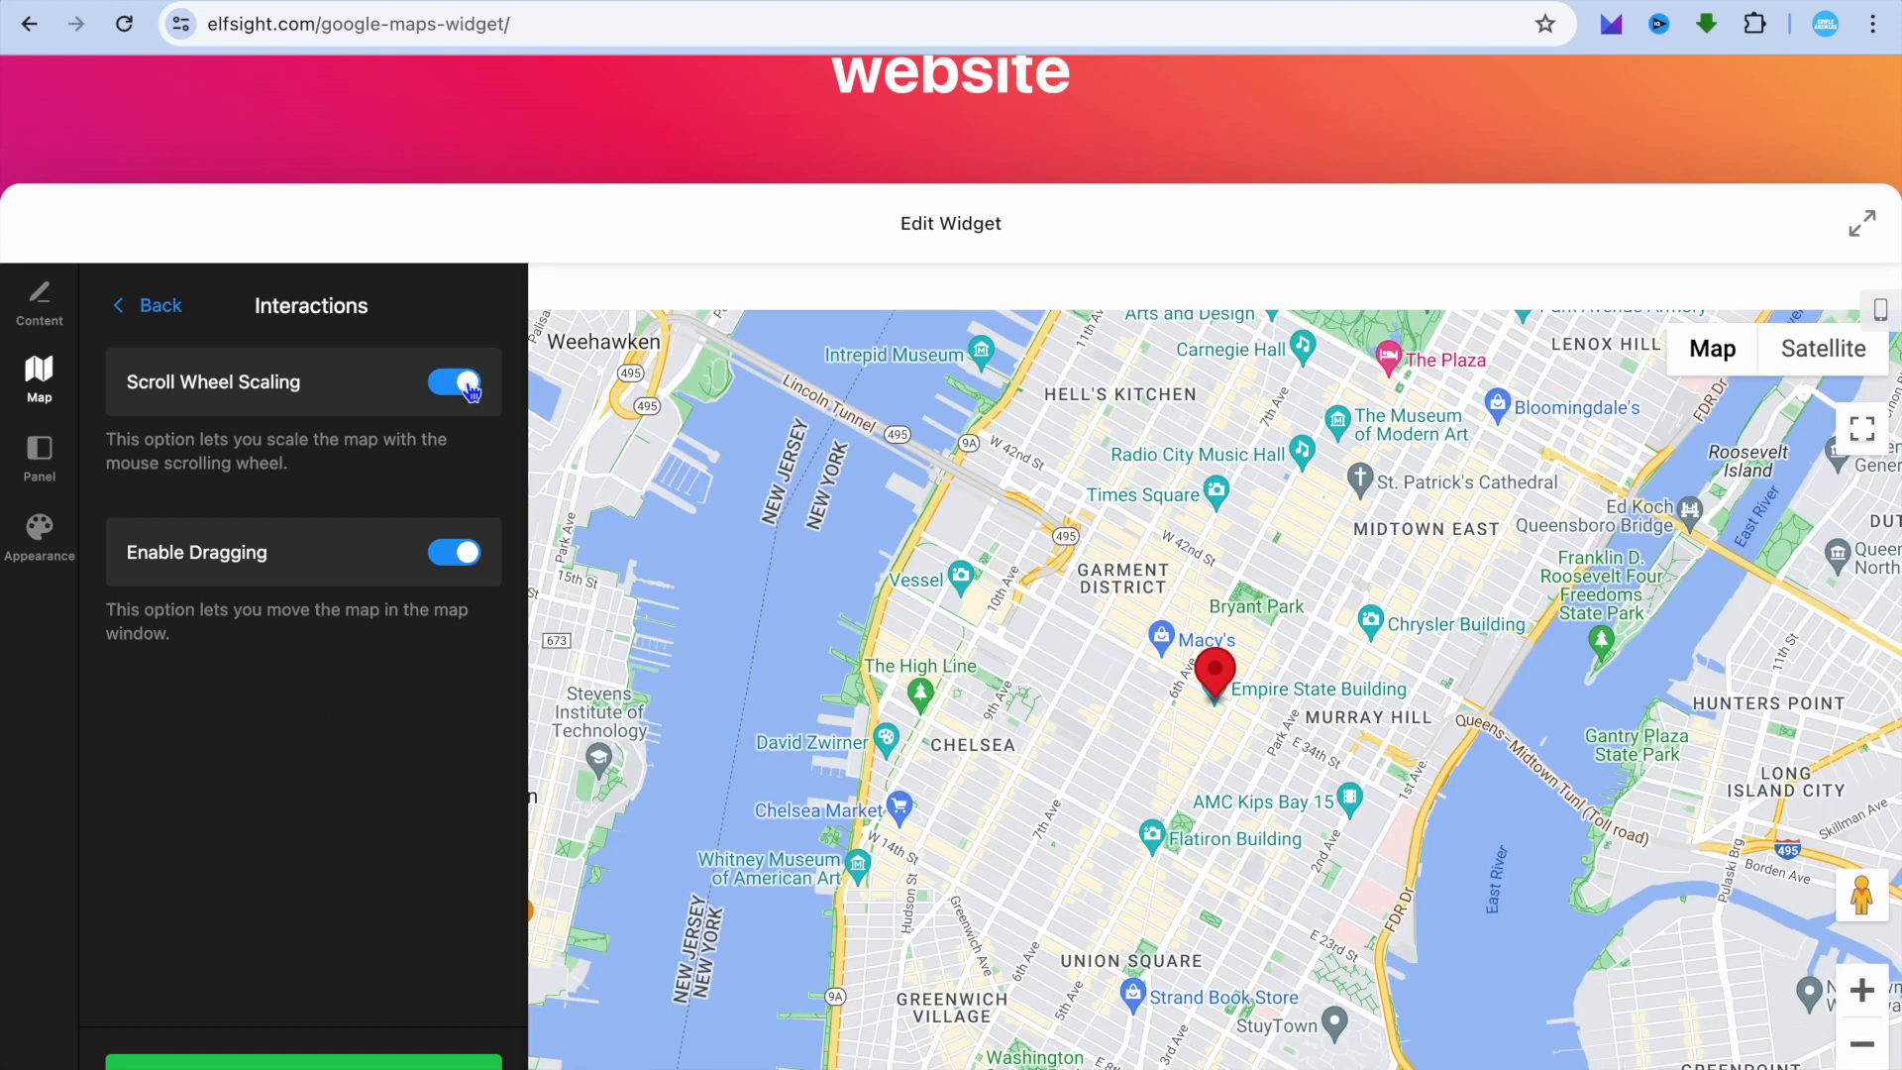
scroll(426, 523, up, 3)
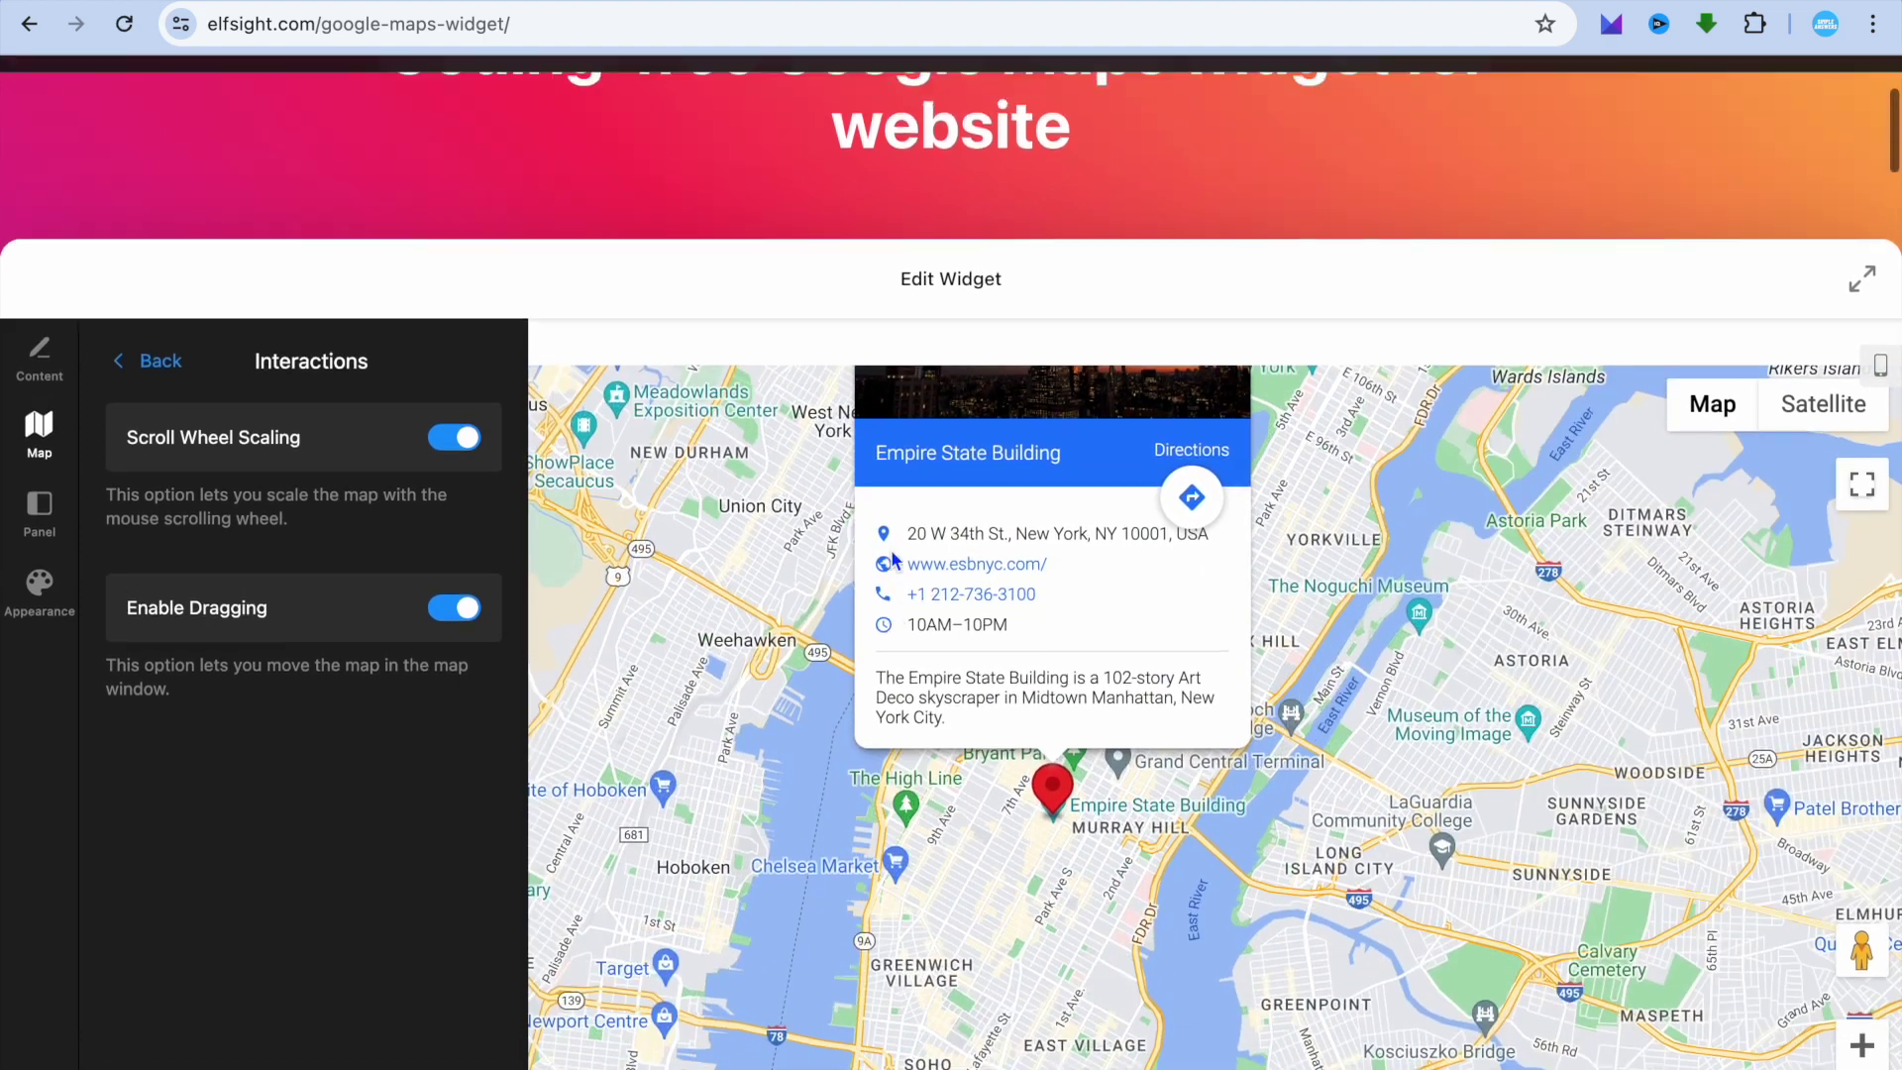
scroll(426, 523, down, 2)
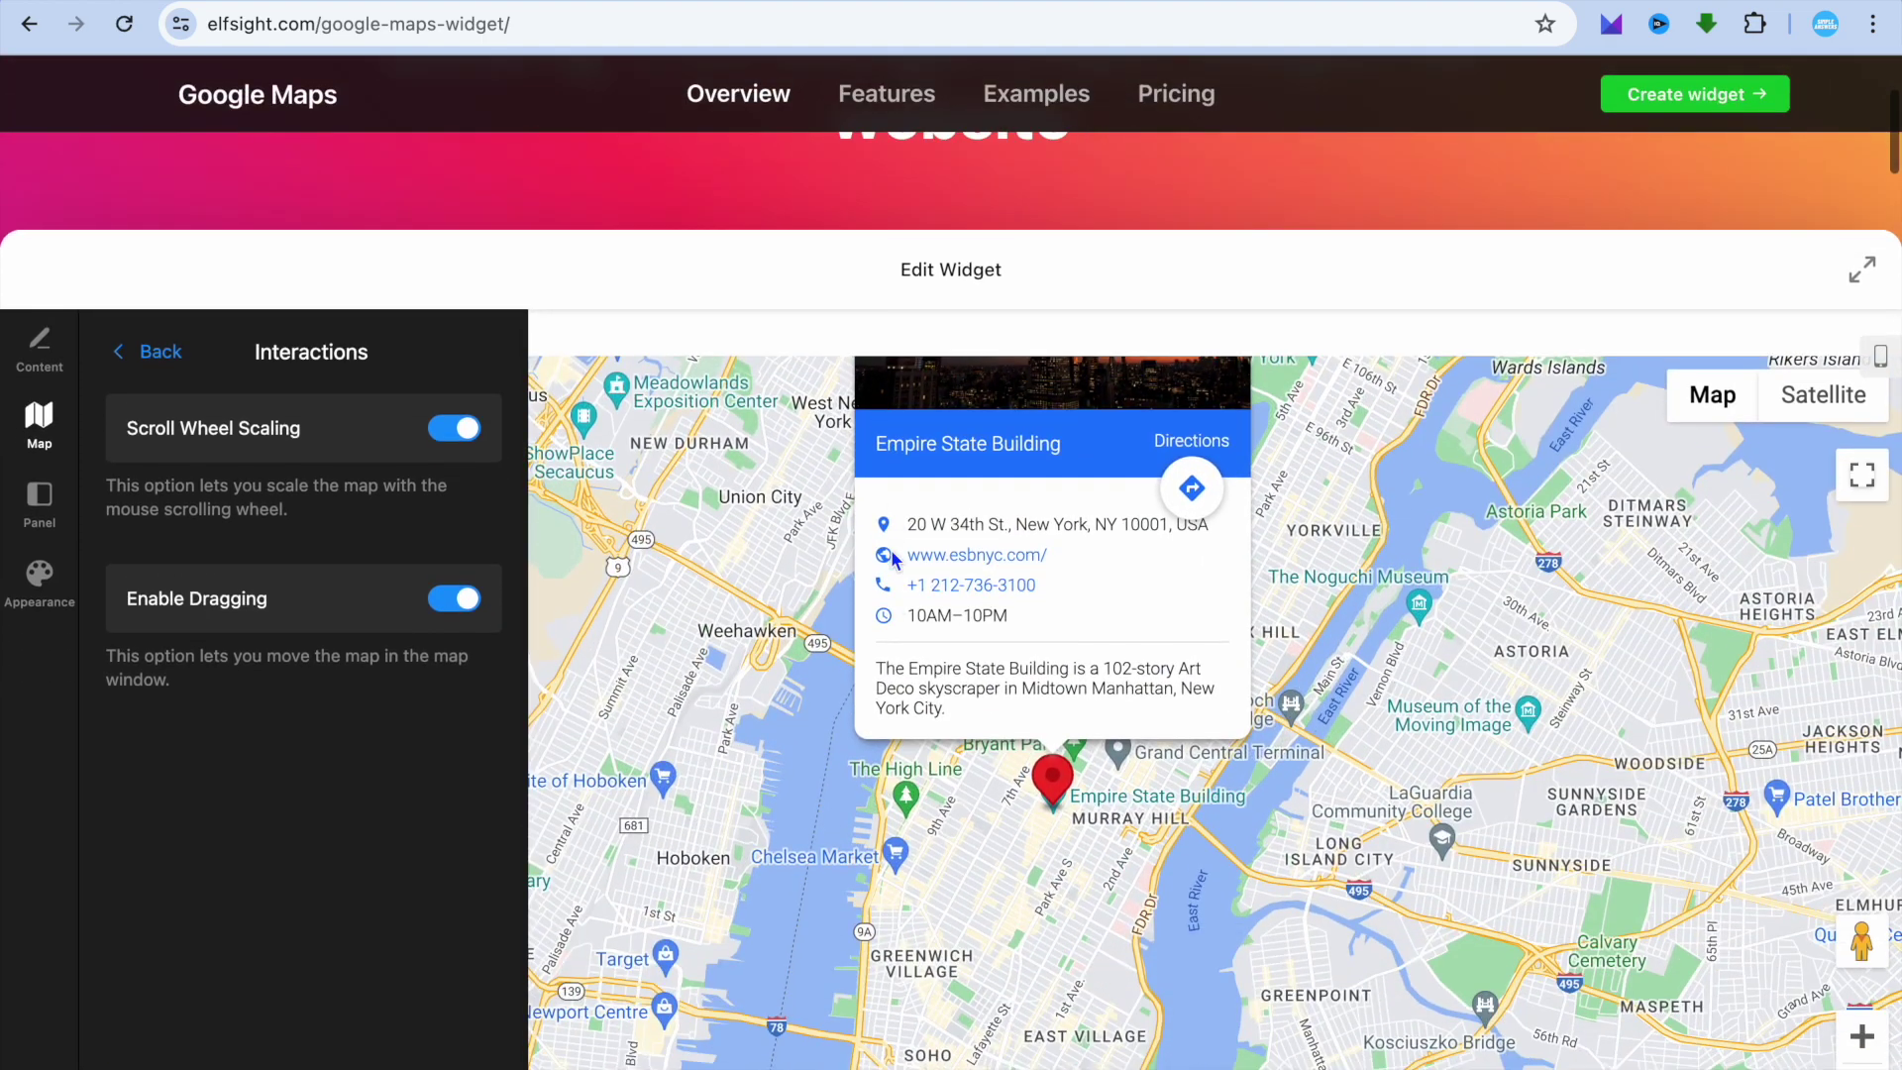
click(154, 357)
Turn on Display Locations Panel, review the Appearance settings, and save the widget.
click(42, 503)
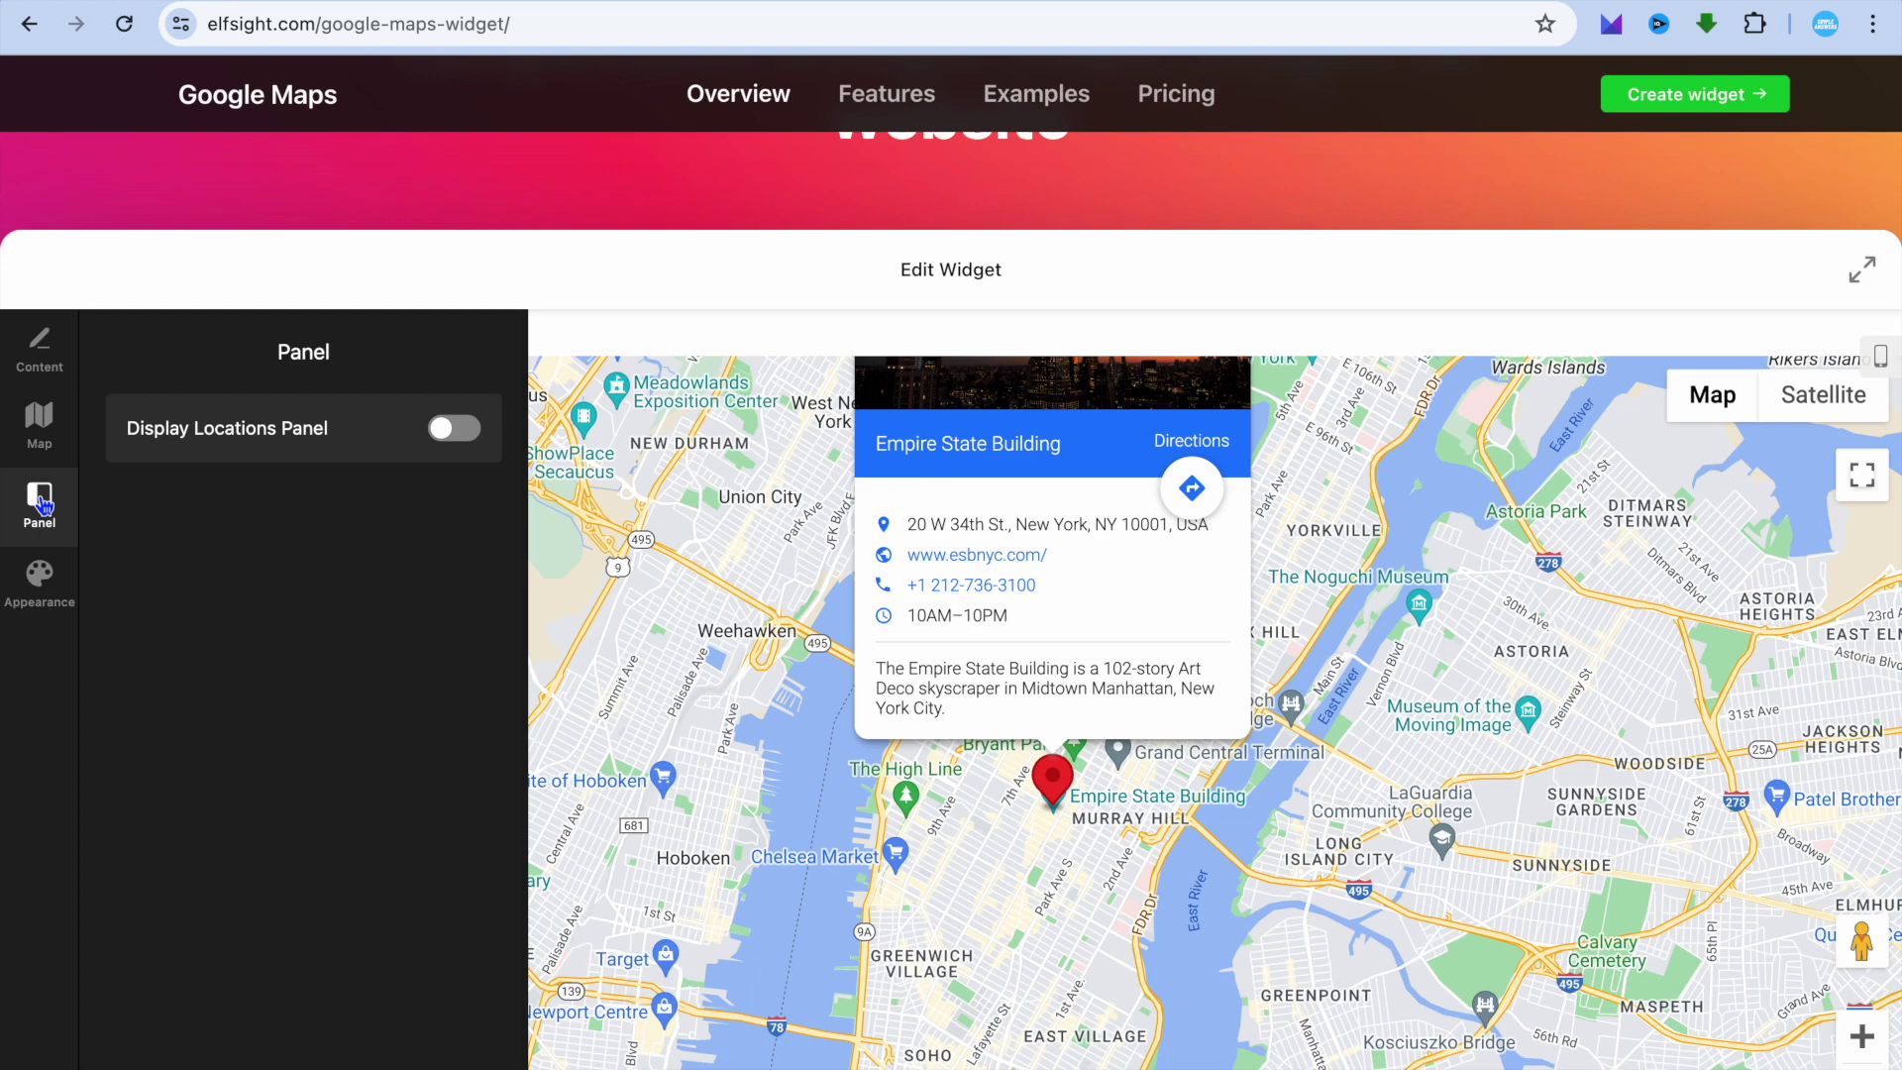
click(457, 431)
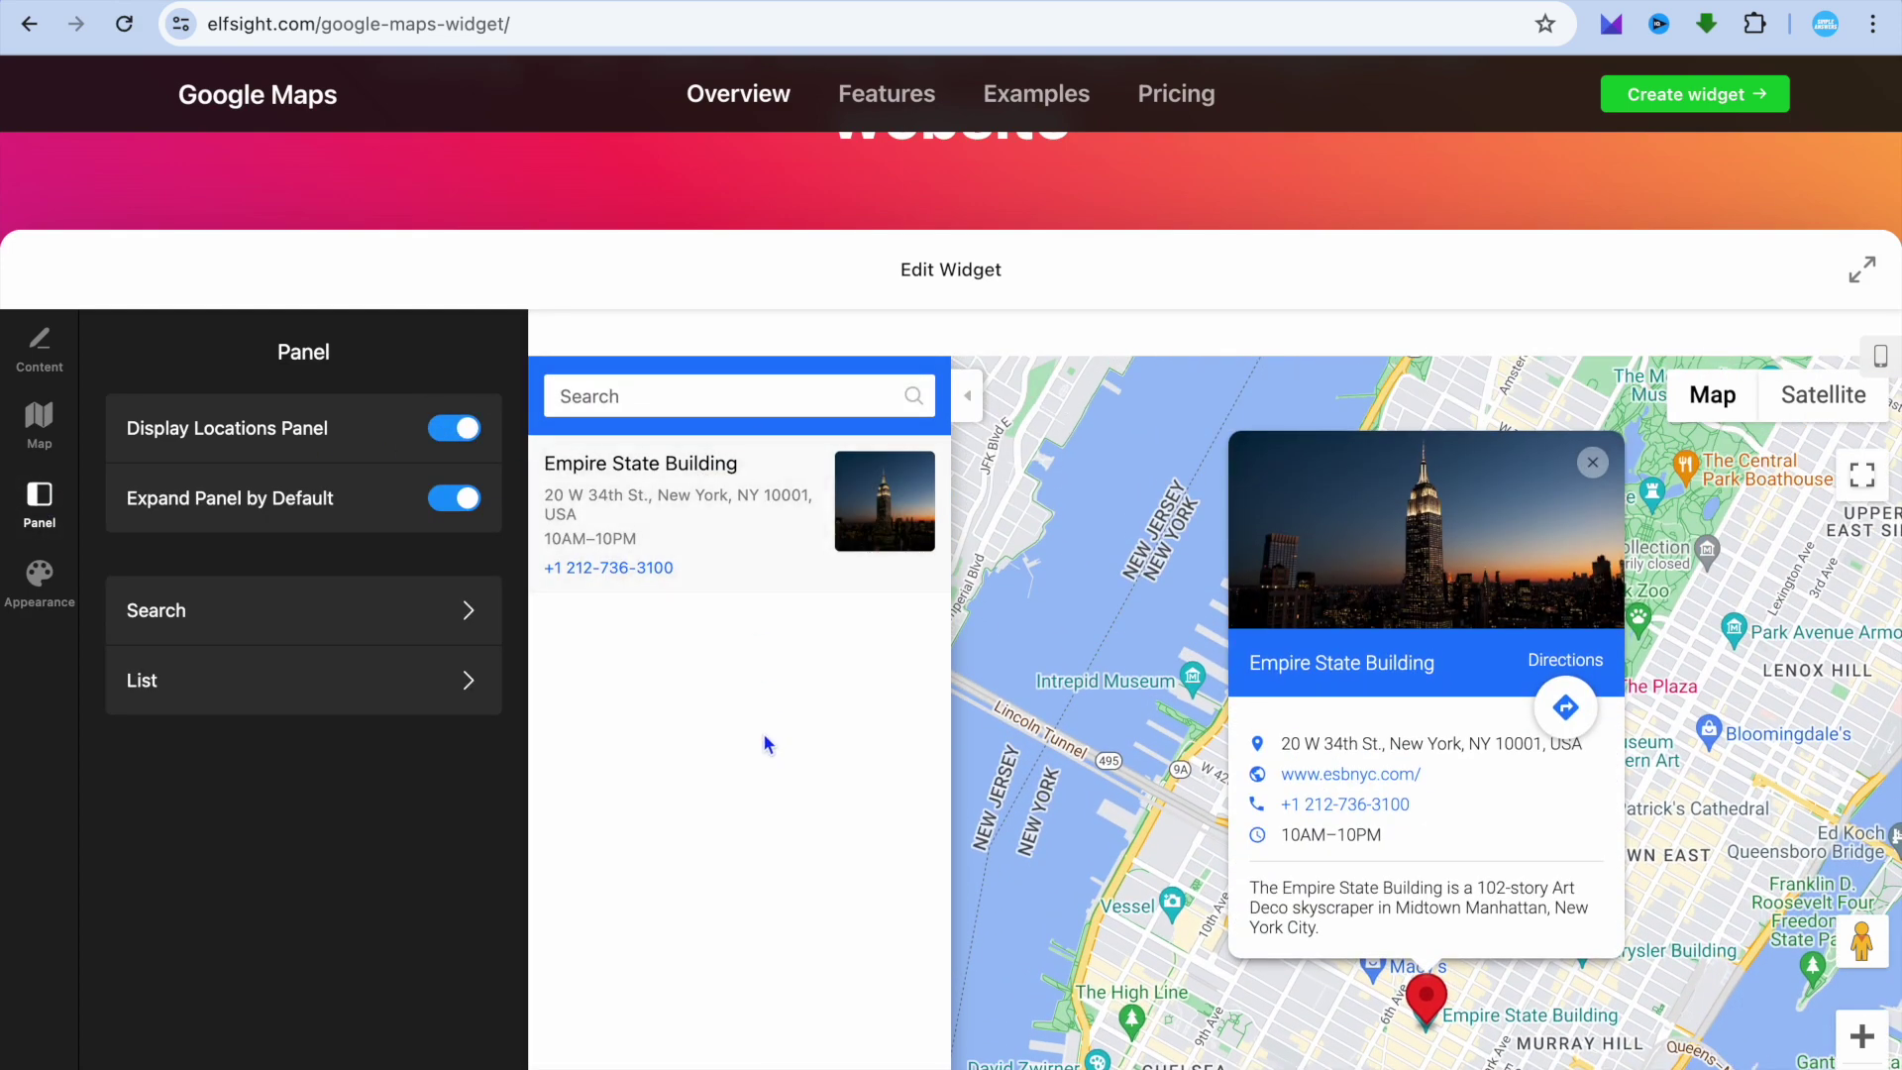
click(40, 584)
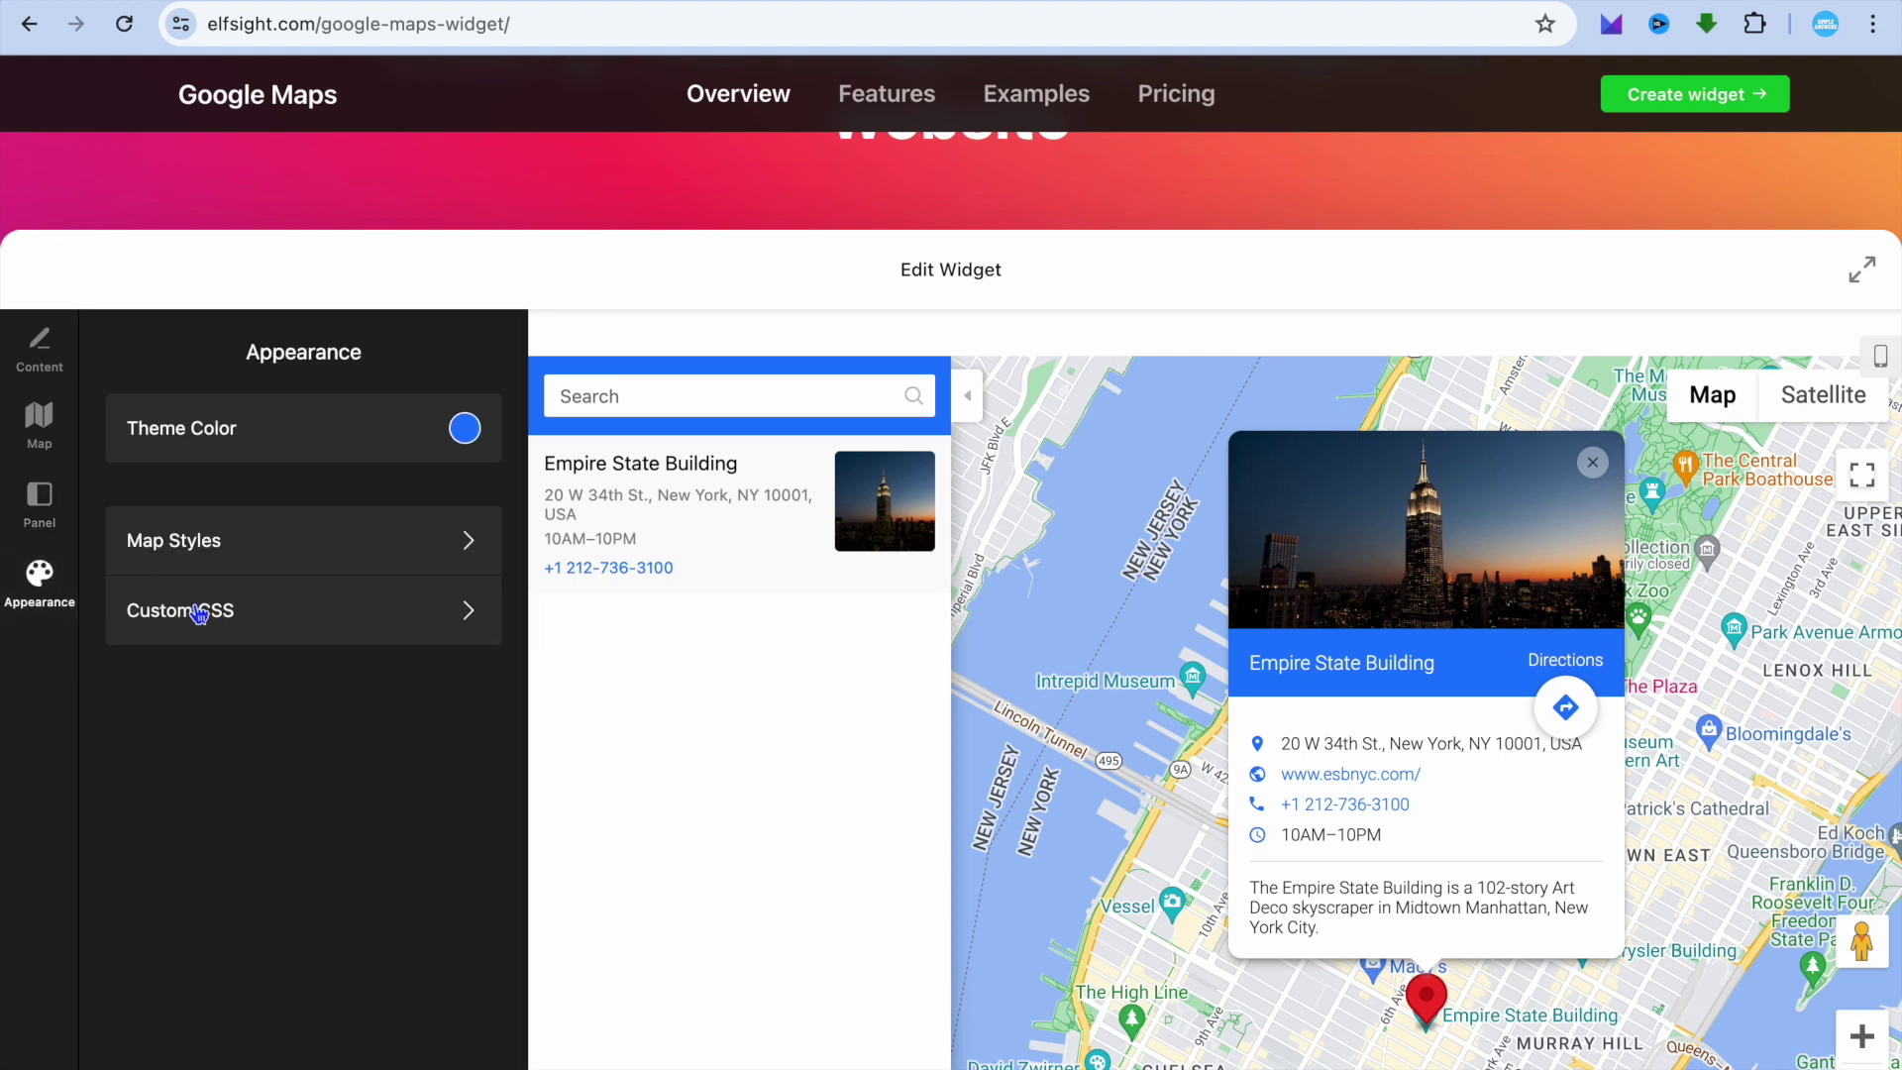
scroll(280, 822, down, 4)
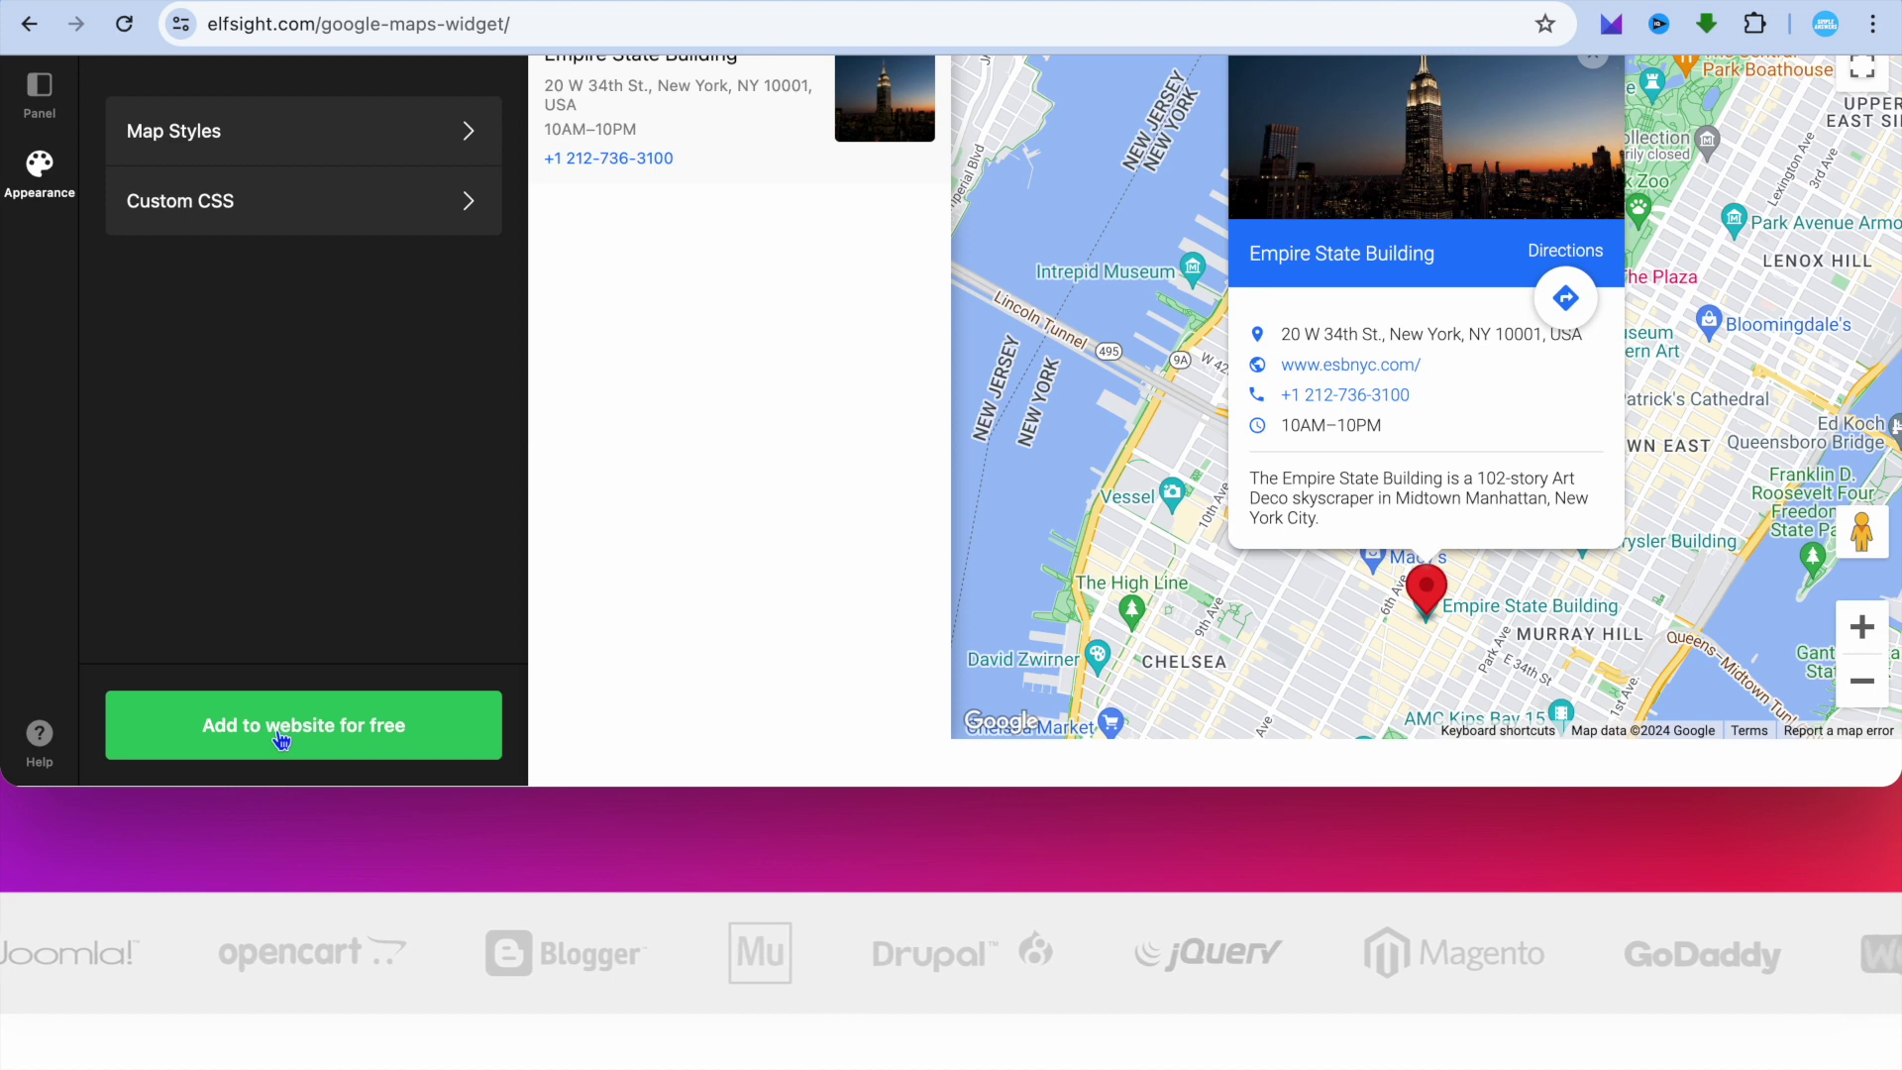
click(281, 739)
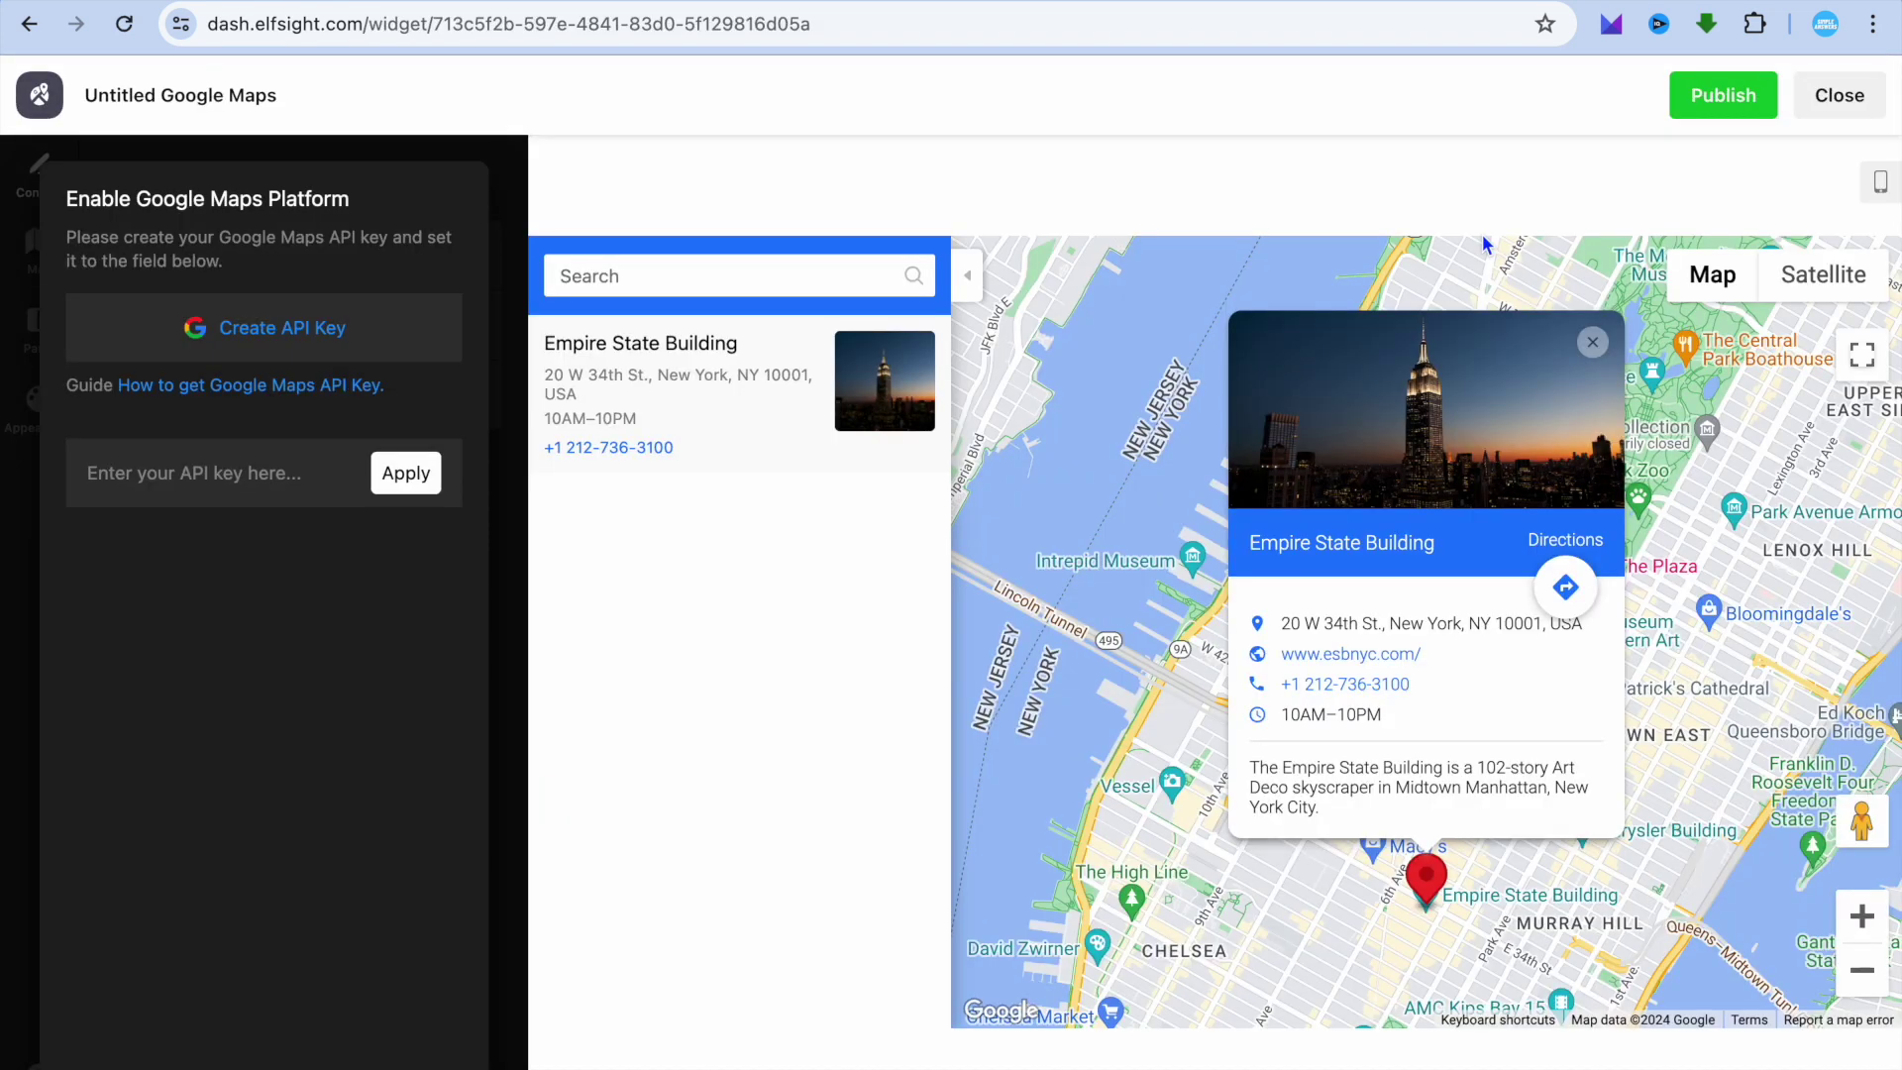
Publish the widget on the Free plan, copy its embed code, and return to WordPress.
click(1721, 97)
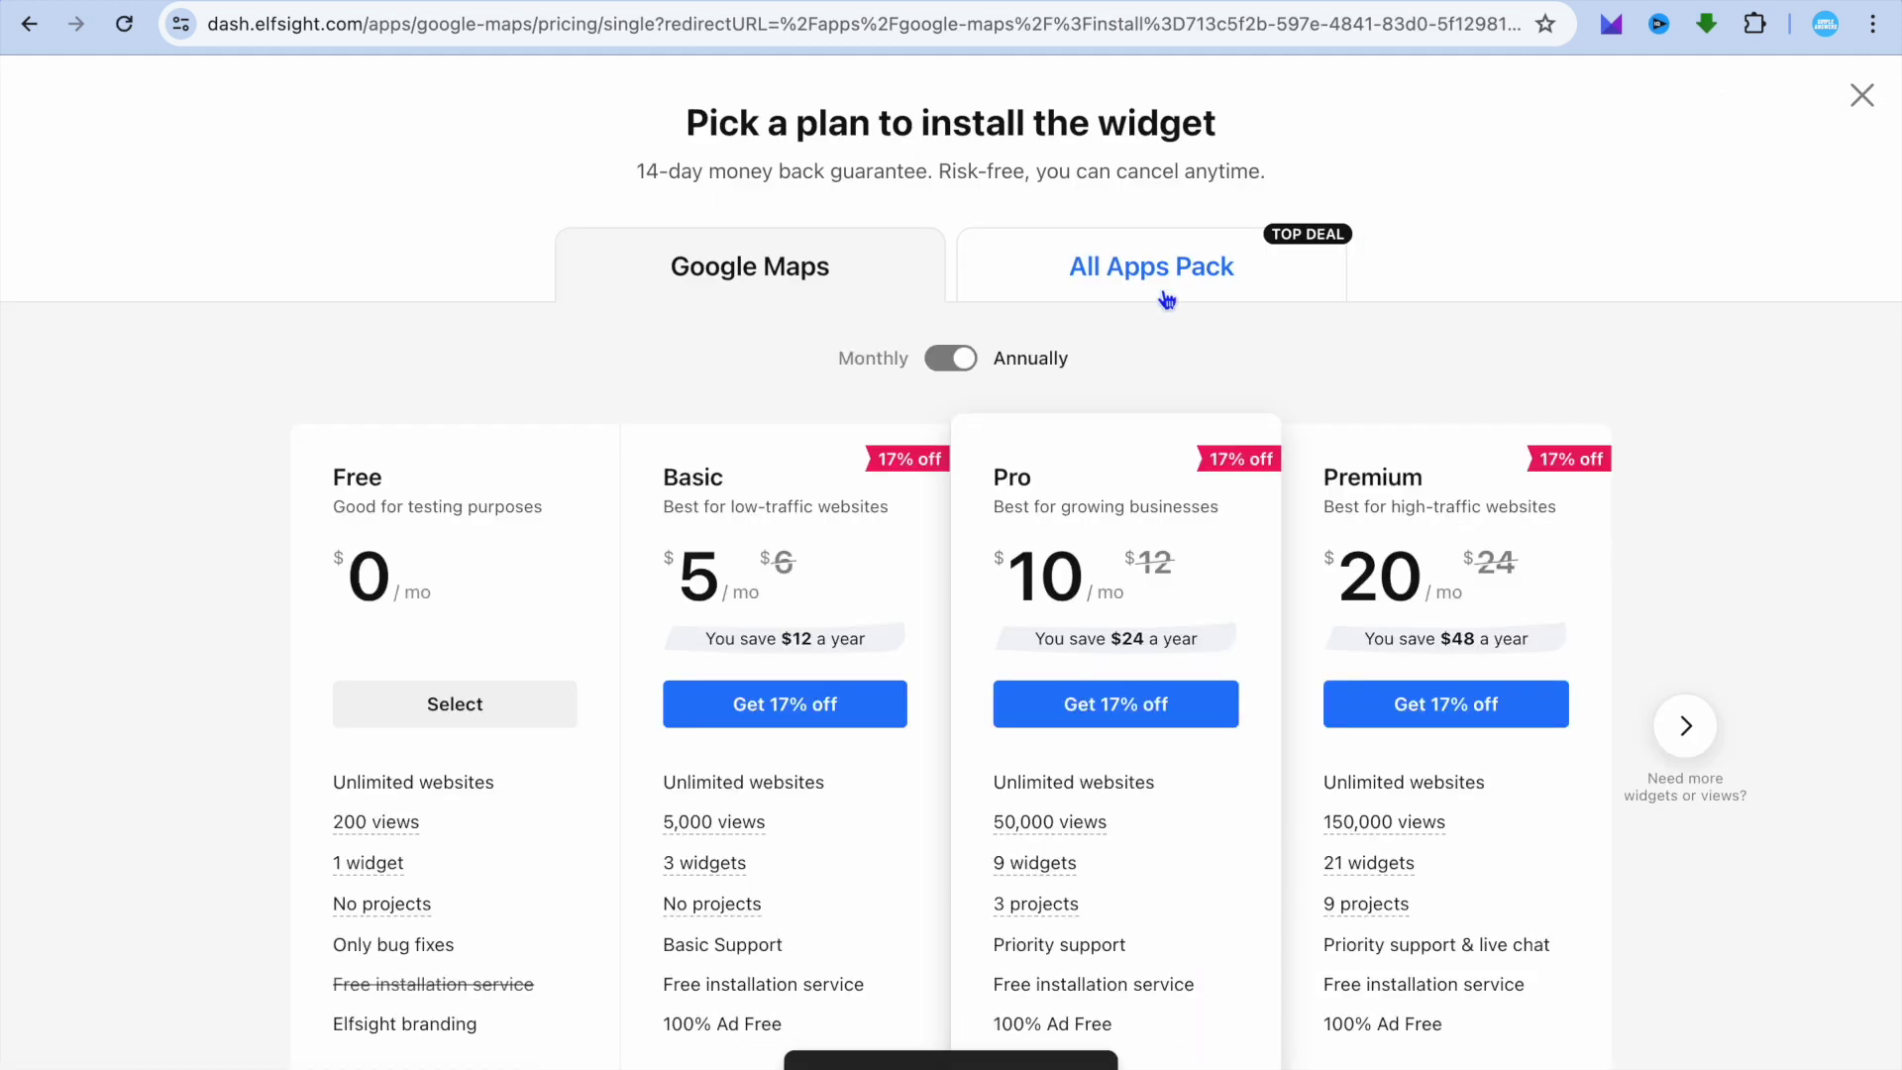
click(451, 715)
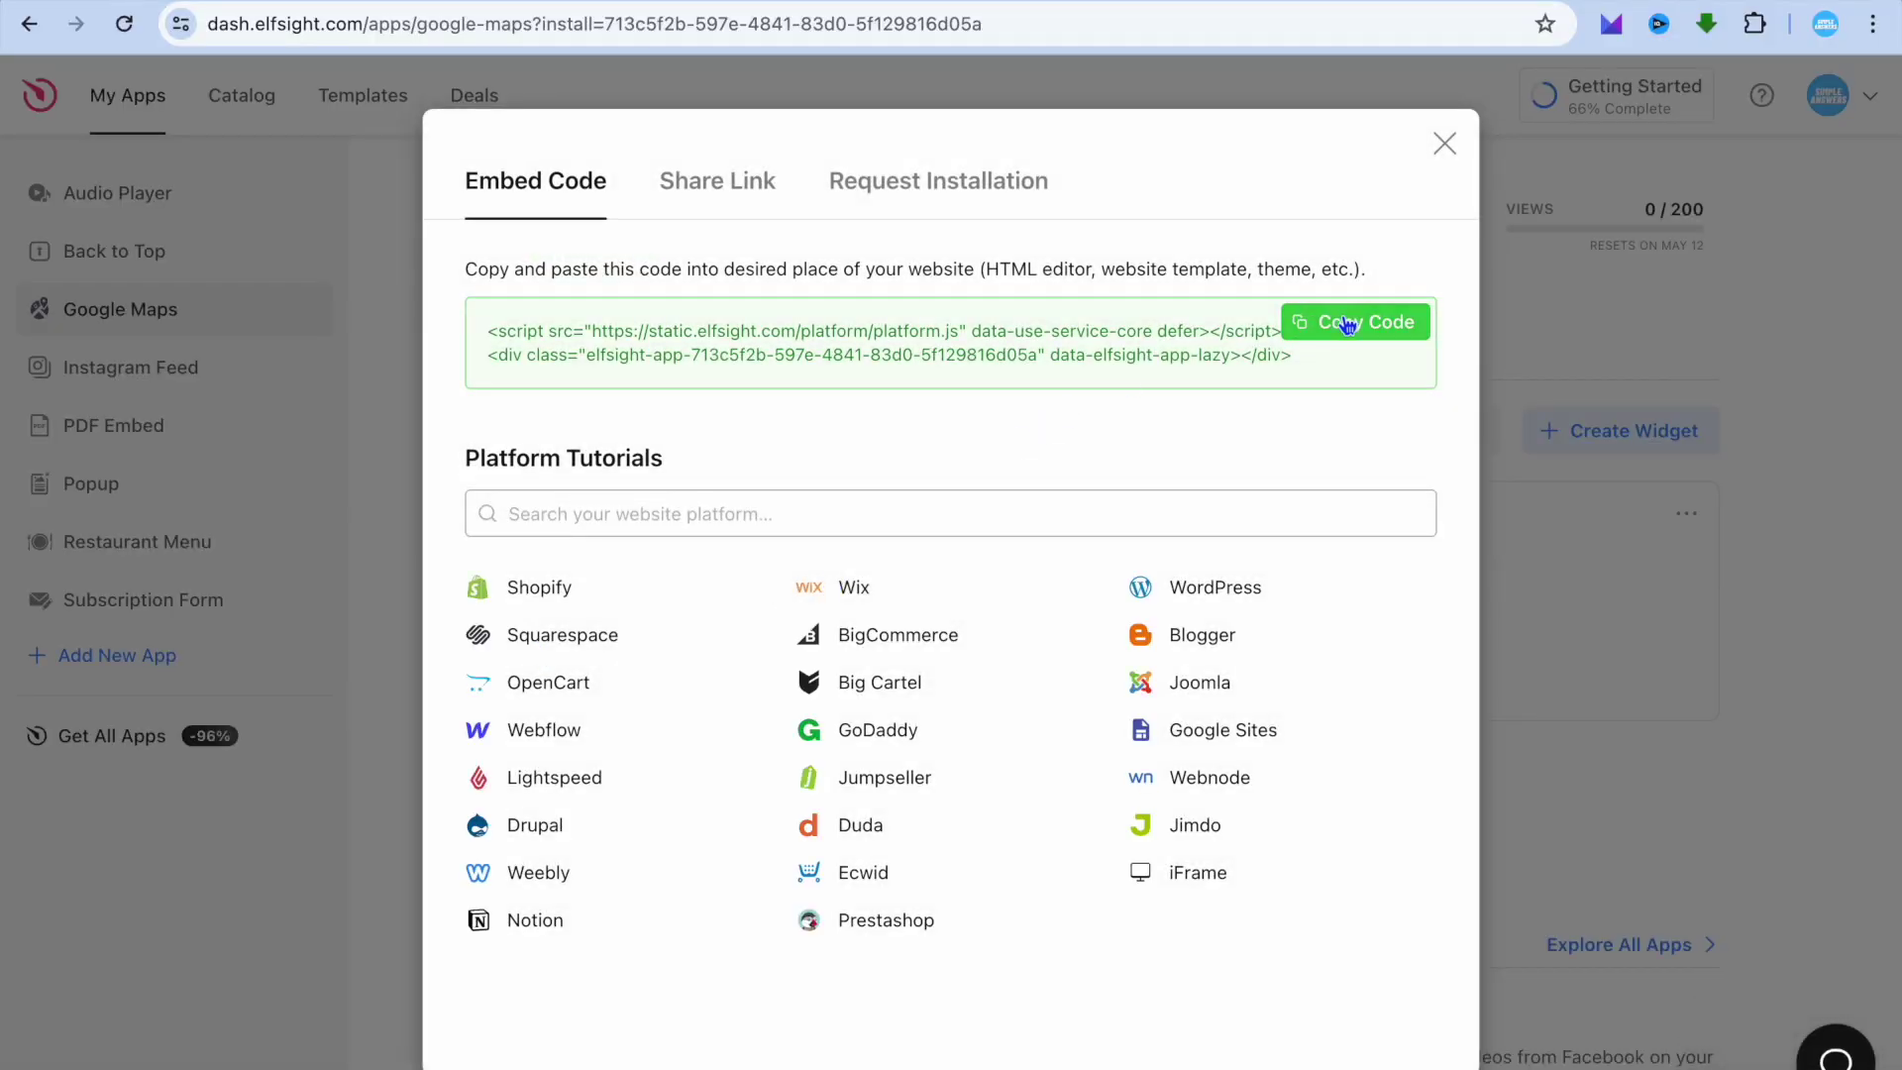
click(1360, 328)
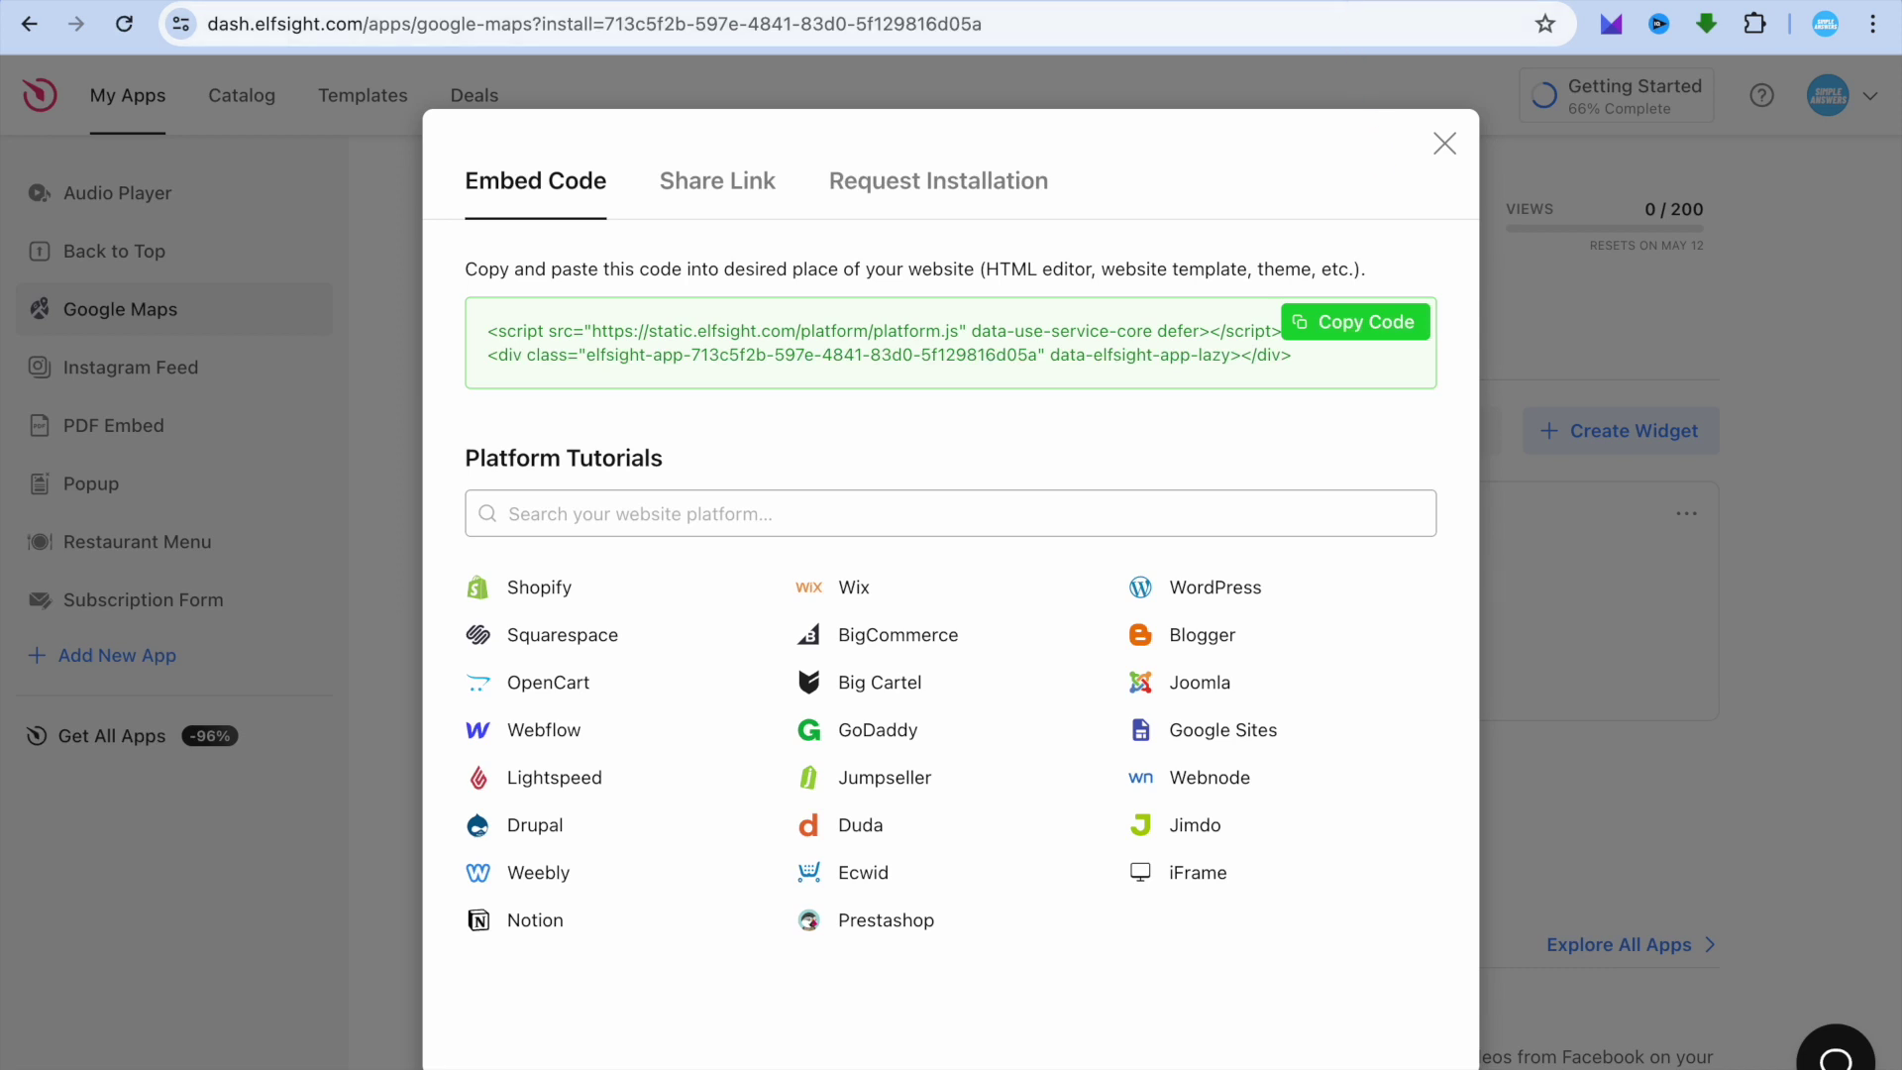
key(ctrl+Tab)
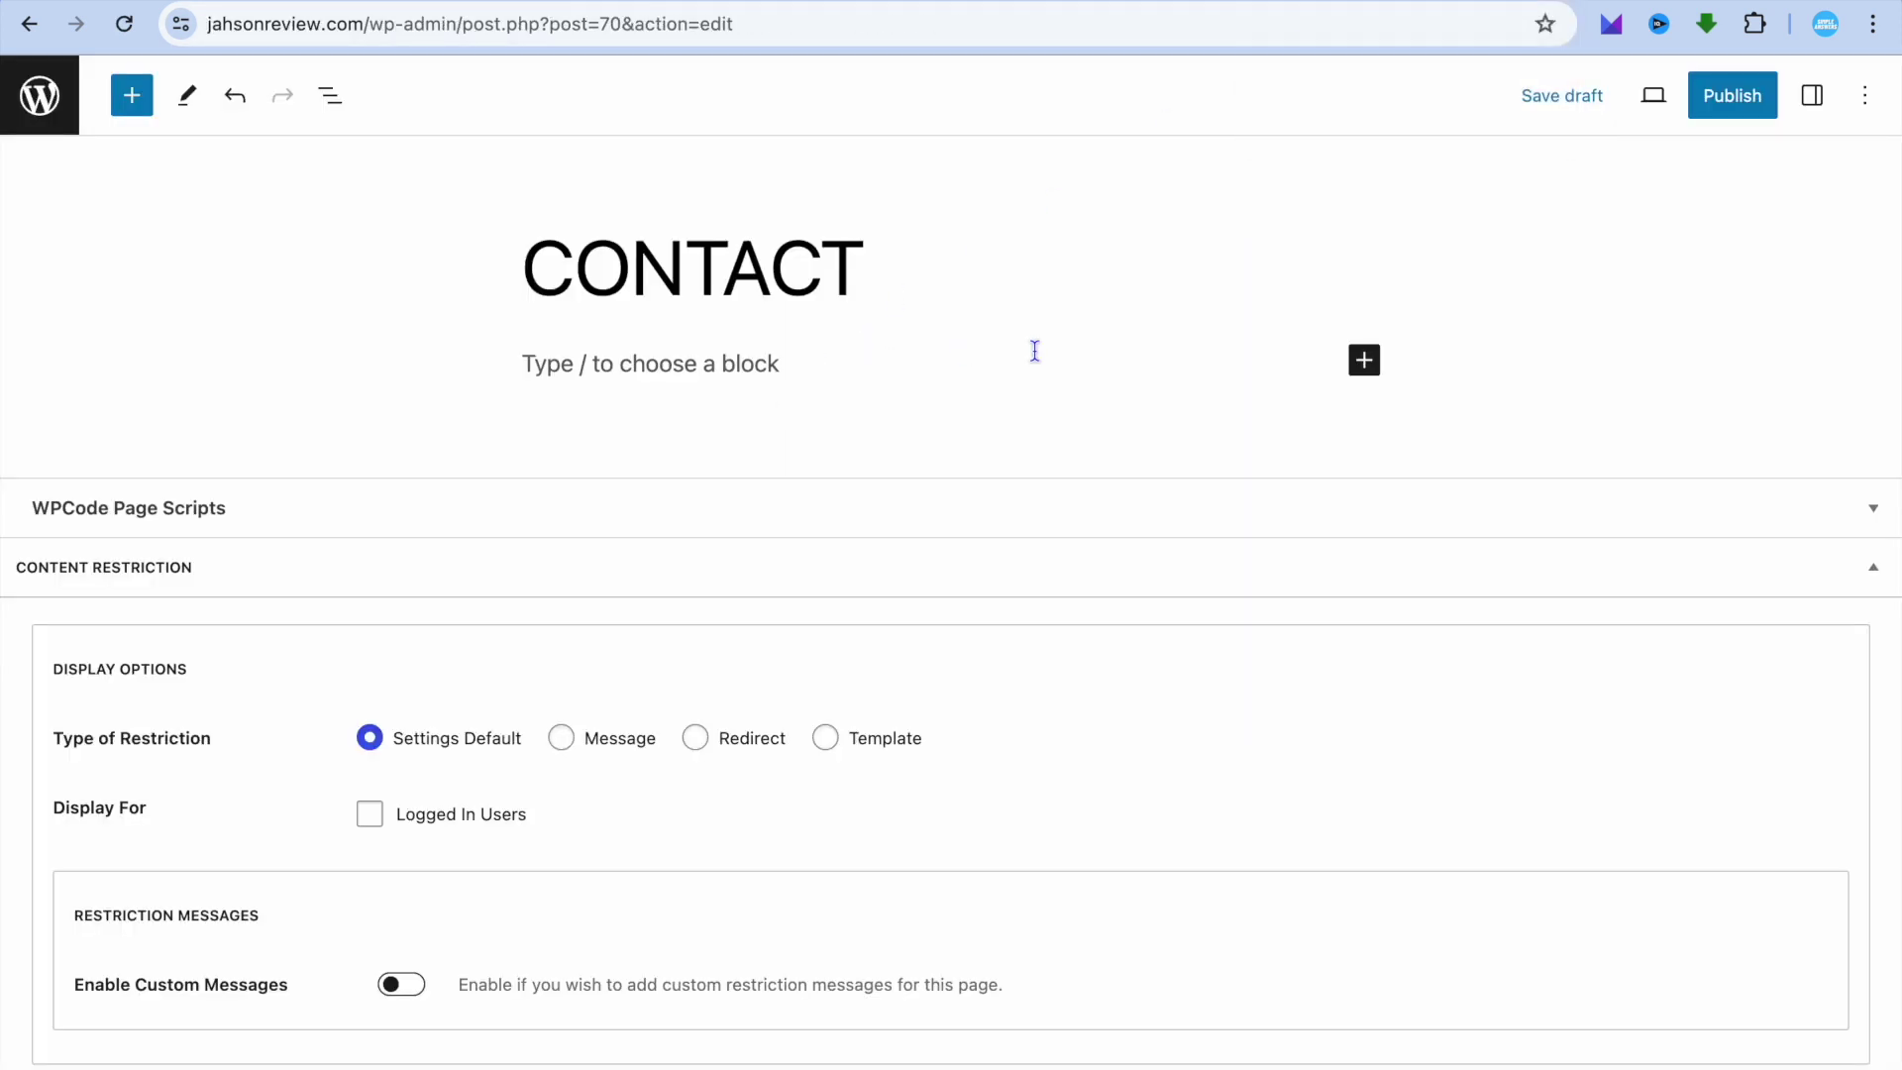
Add a Custom HTML block with the pasted Elfsight embed code and preview it.
click(1366, 364)
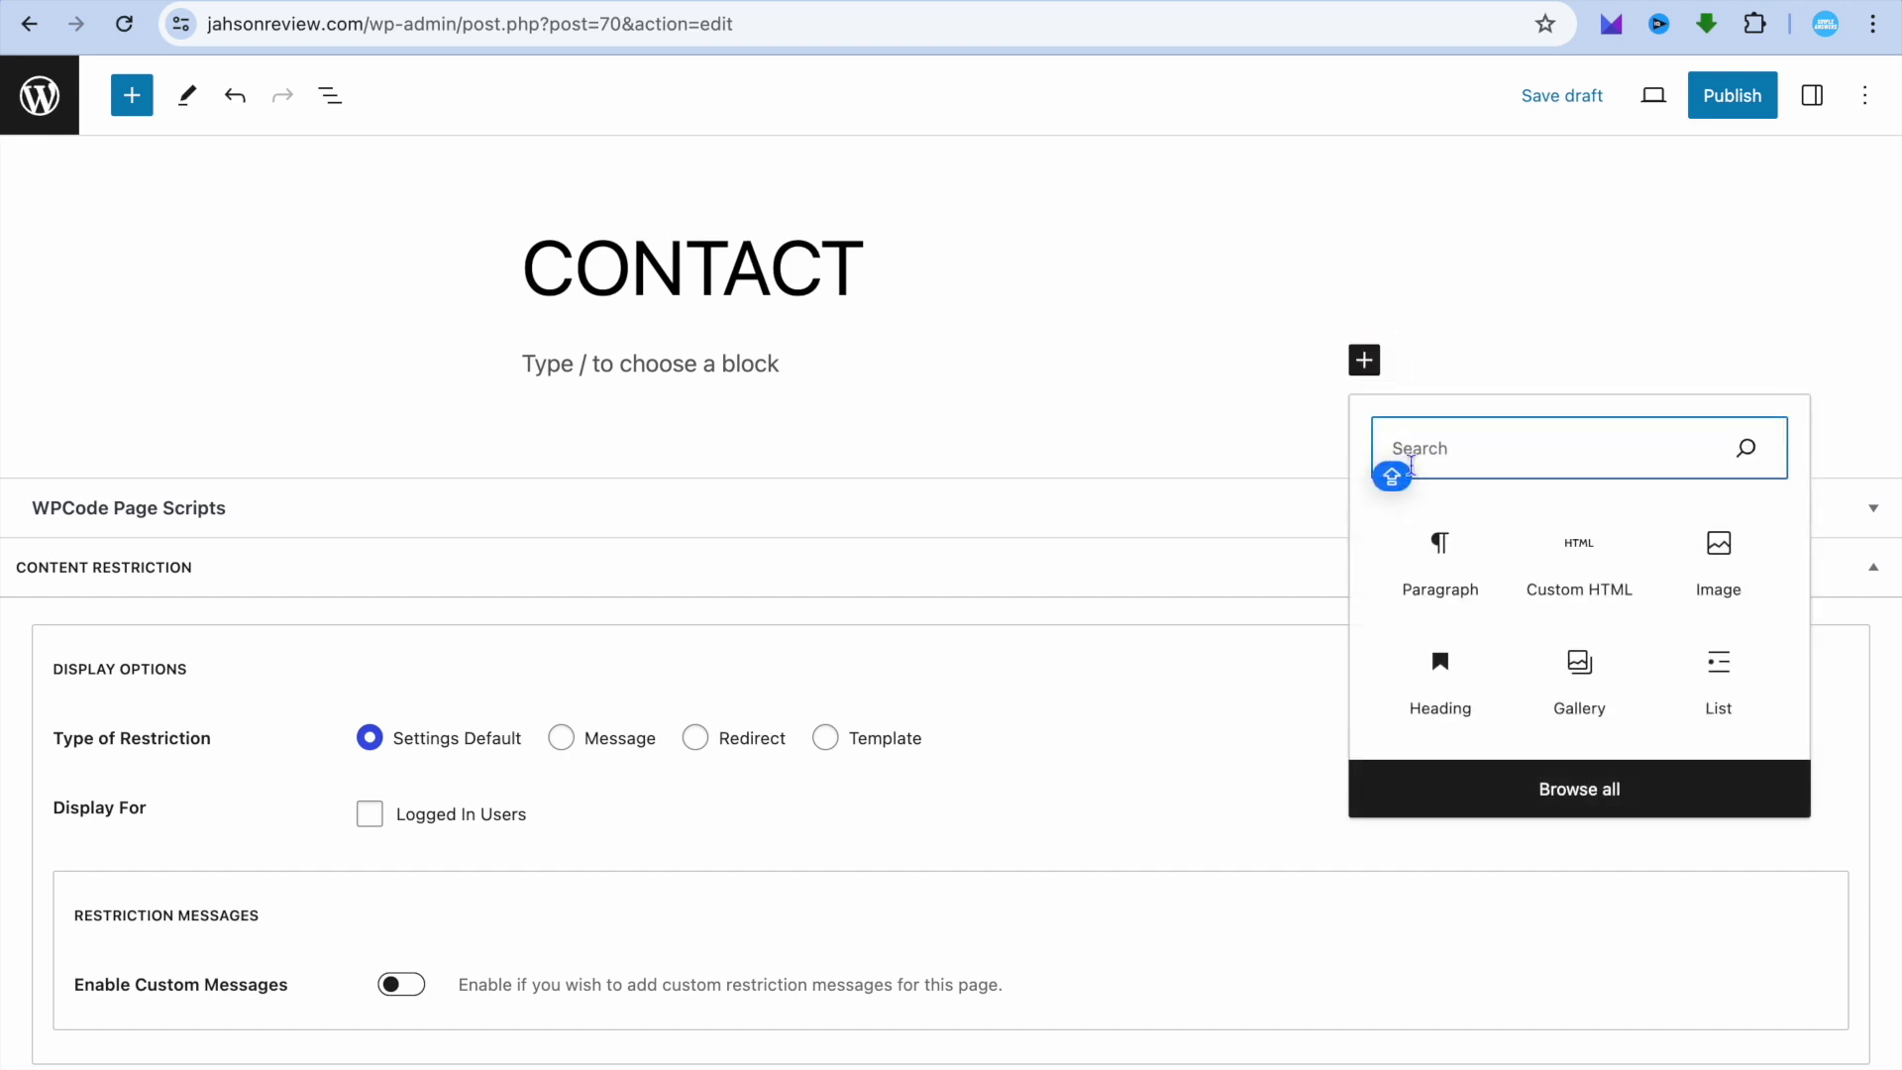
click(1597, 578)
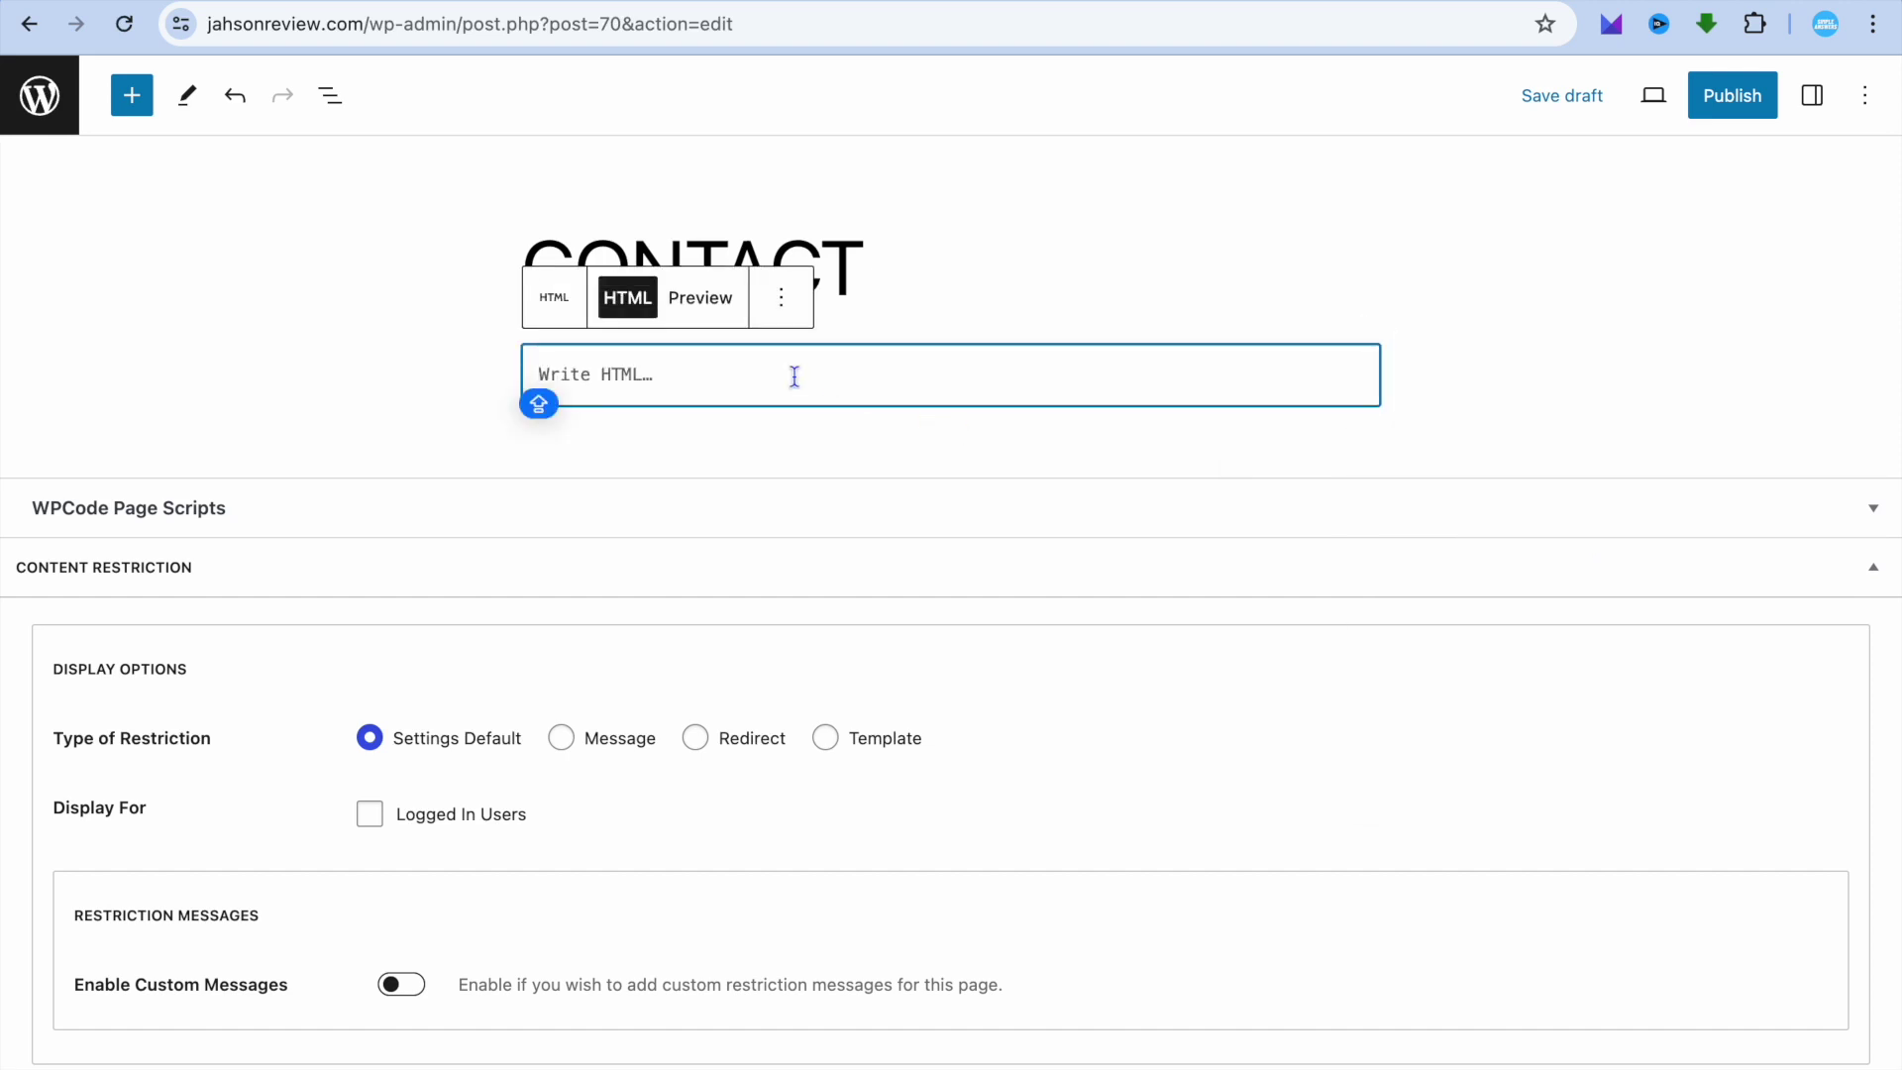
right_click(731, 374)
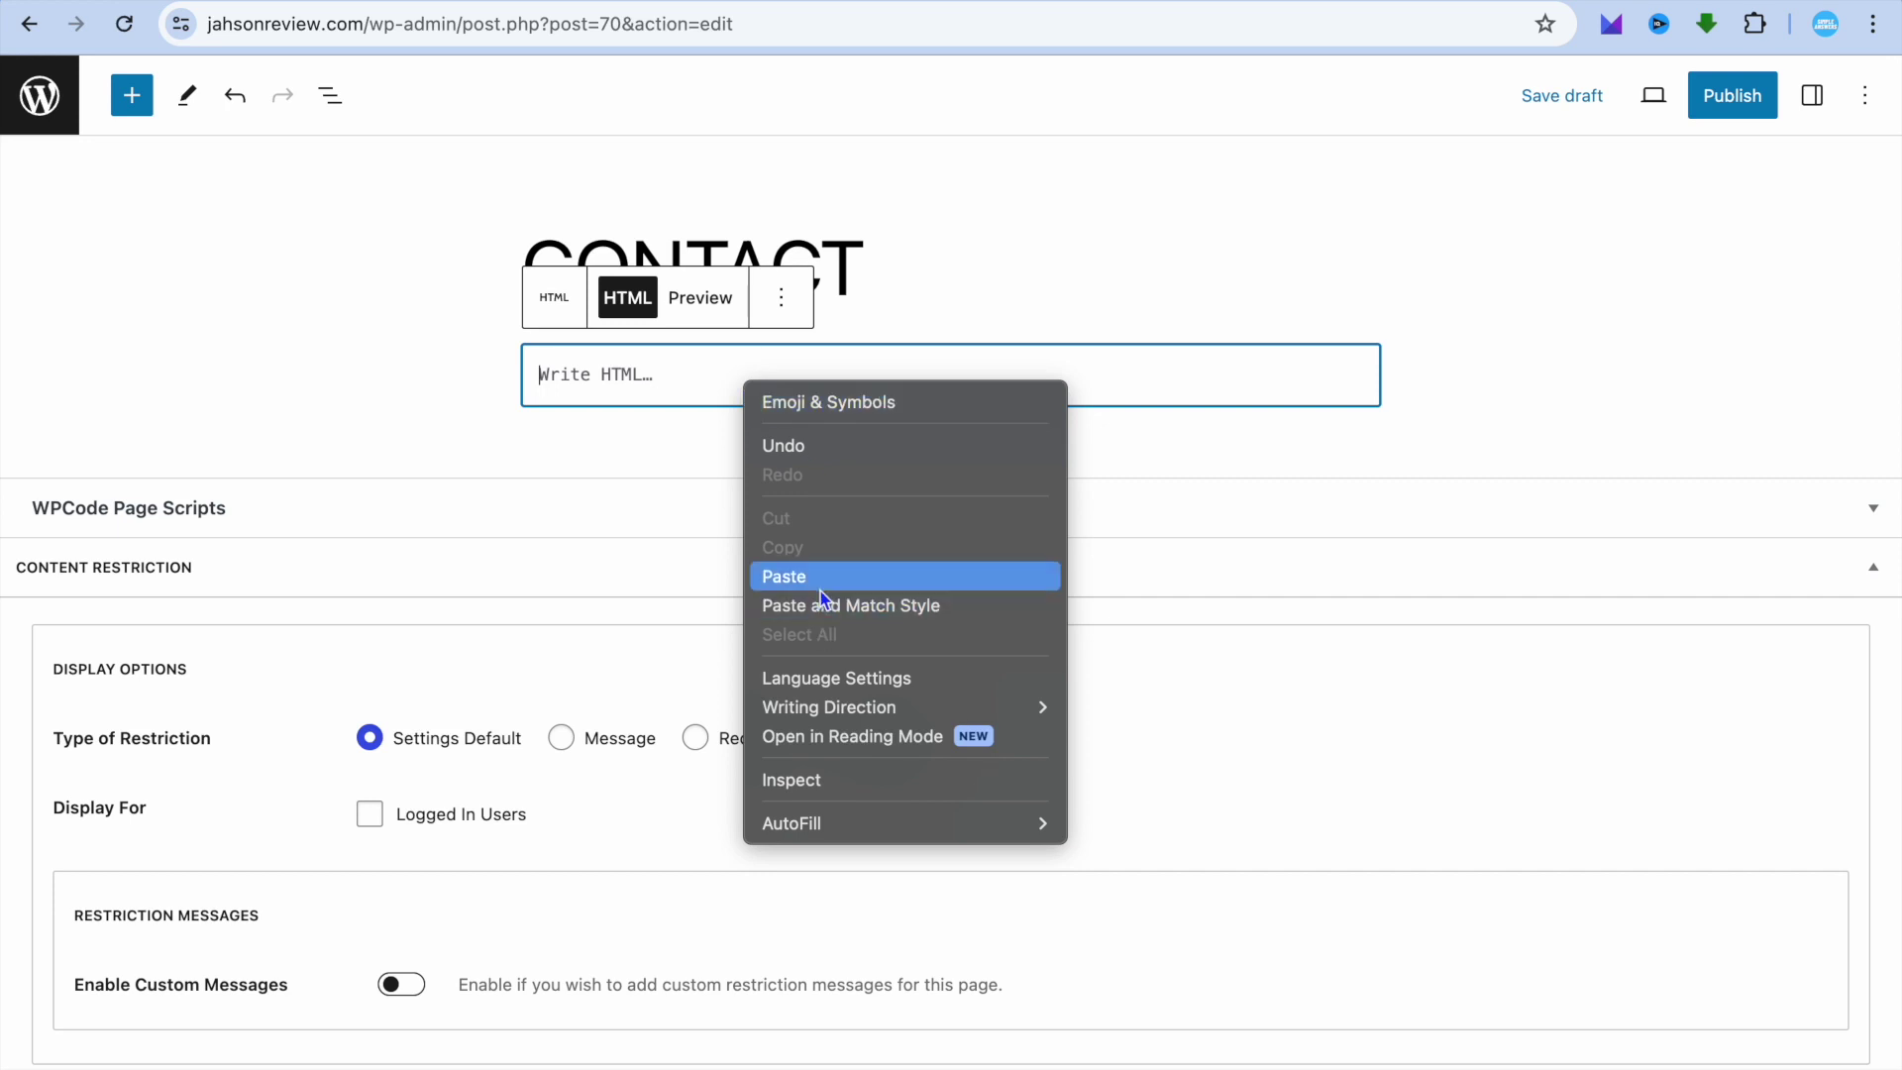
click(812, 574)
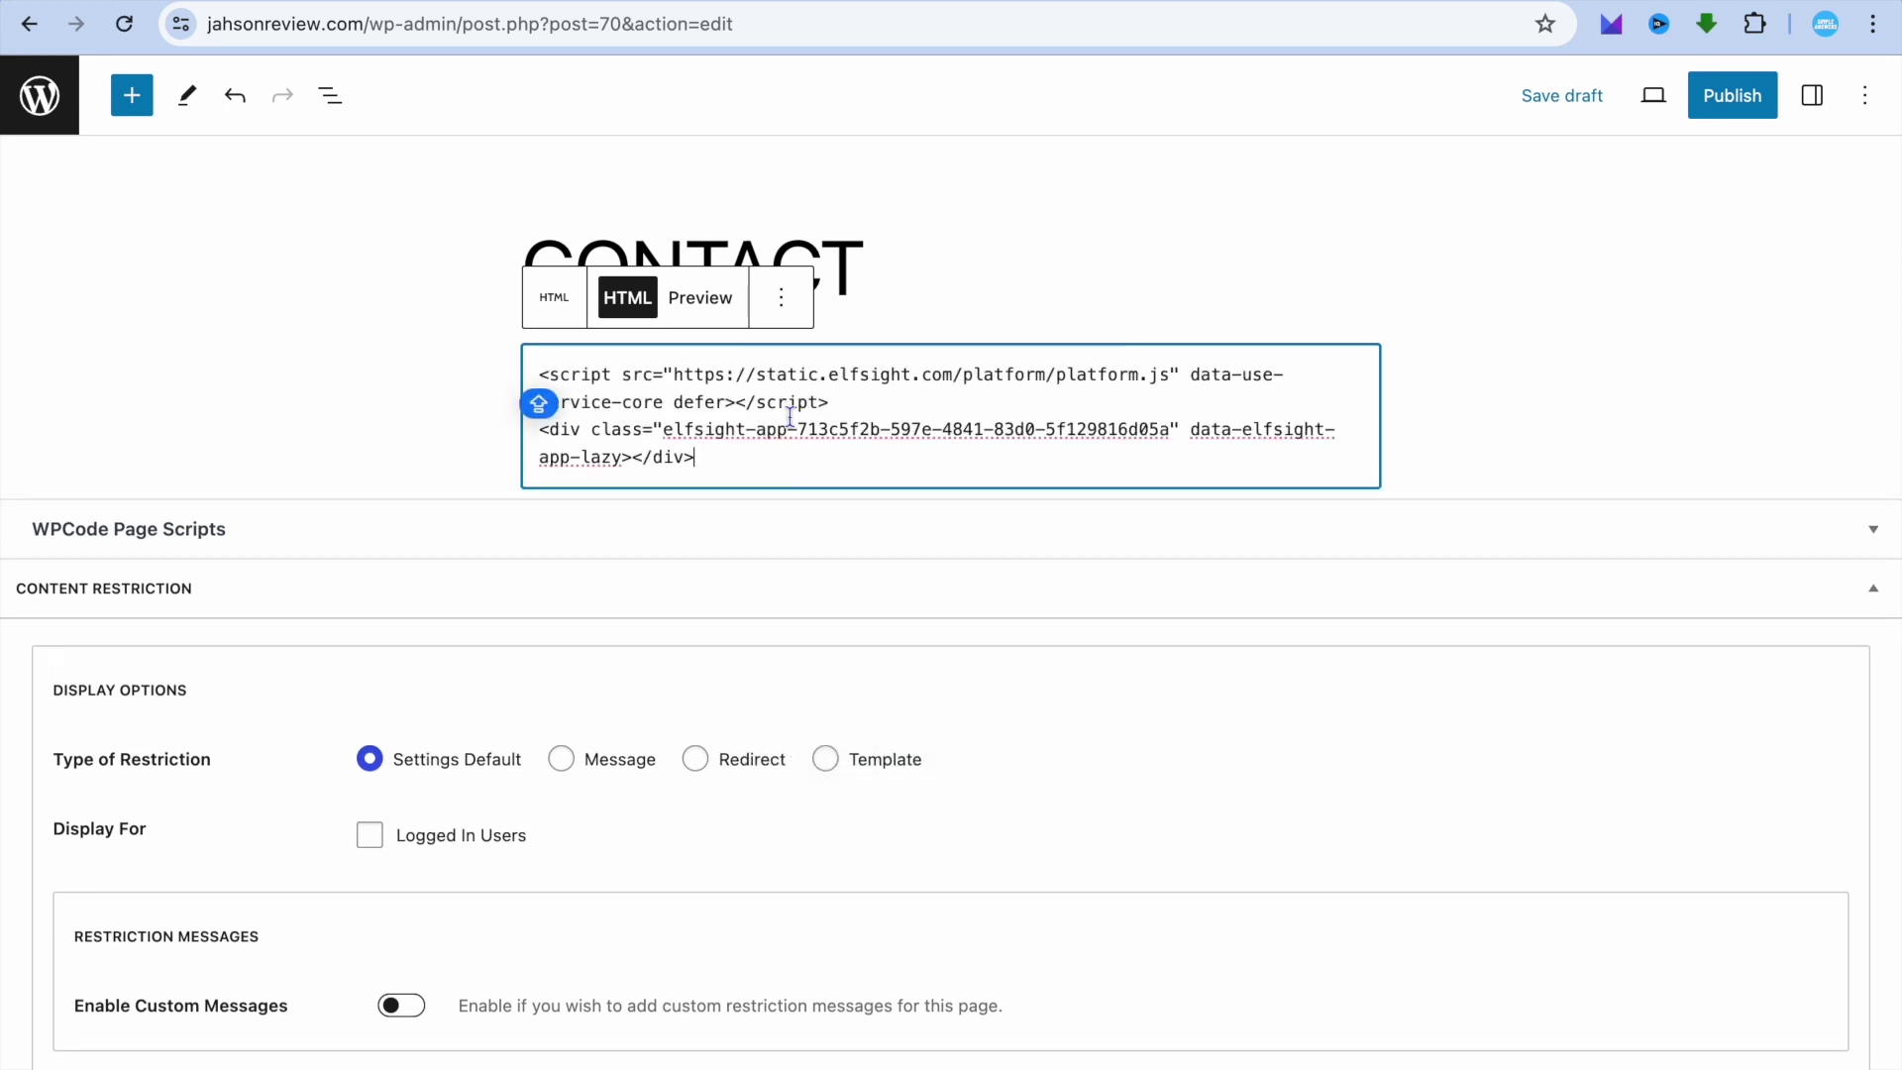
click(701, 299)
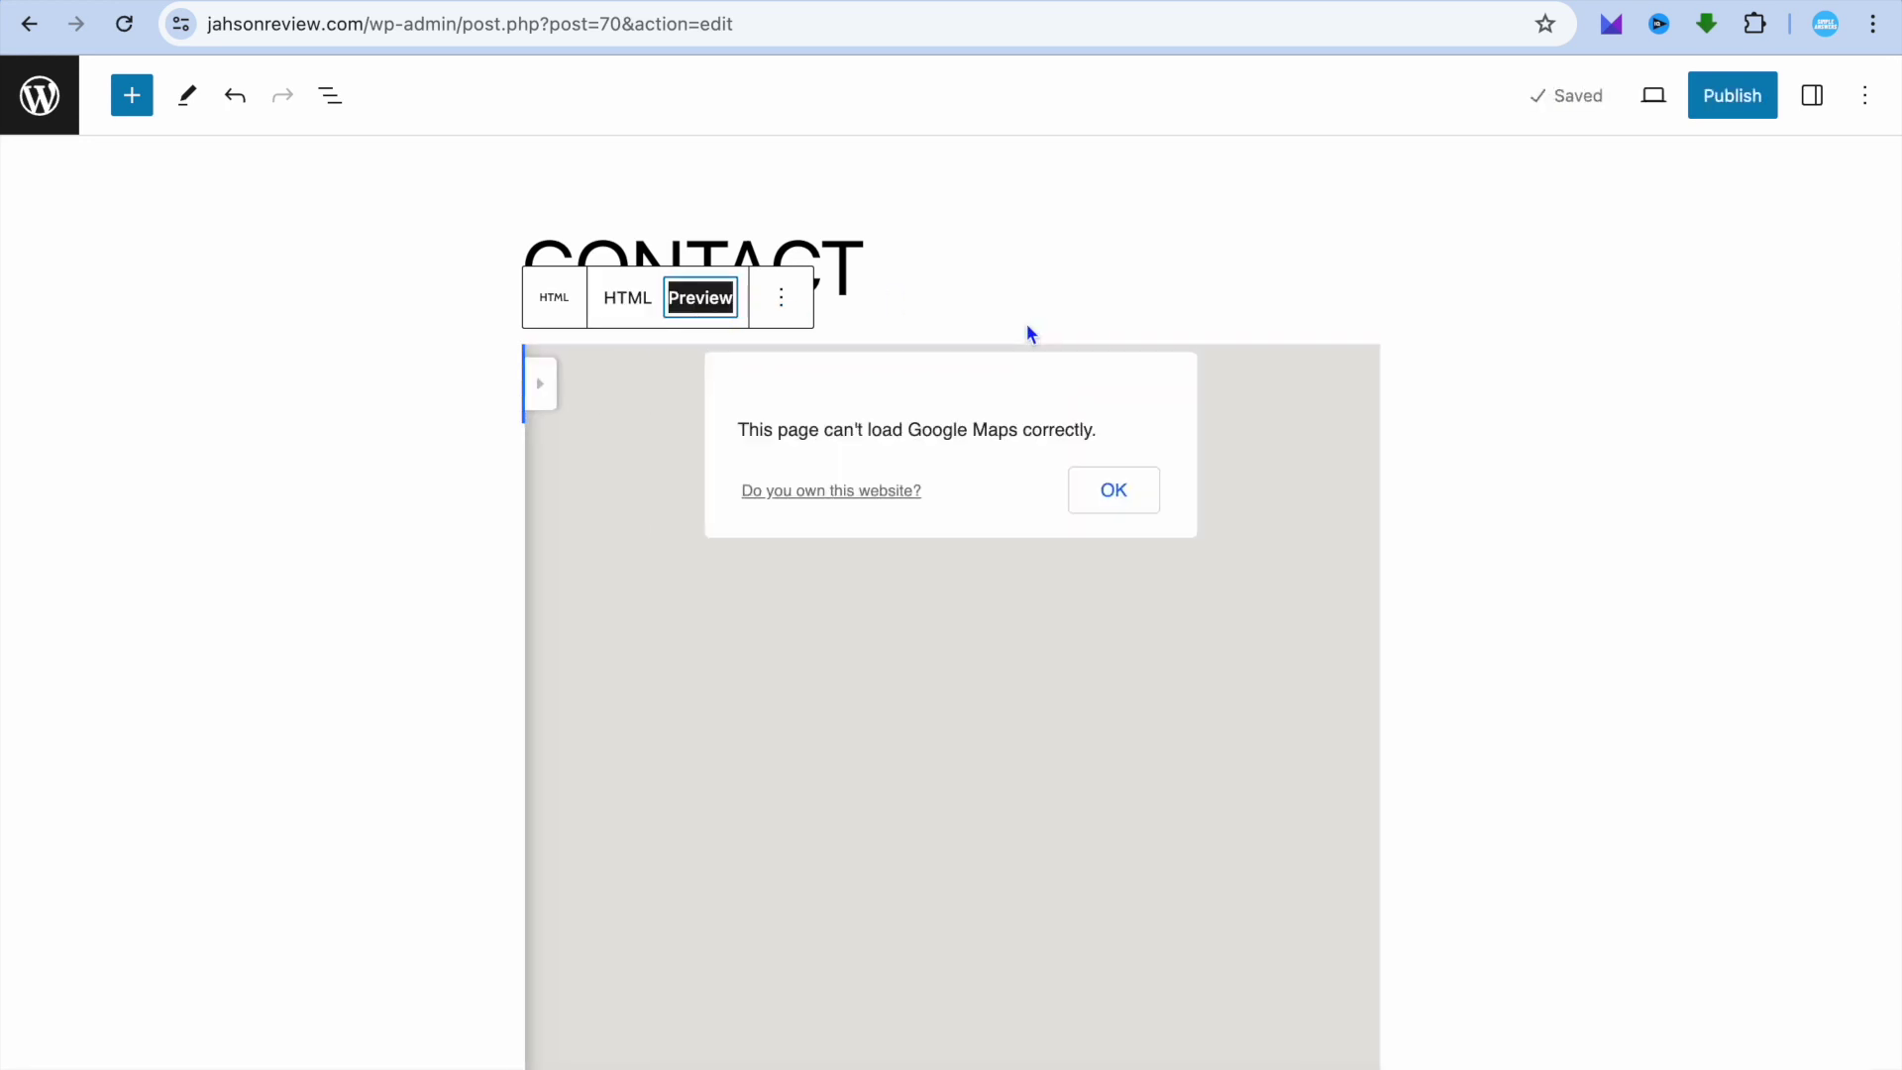
Dismiss the Google Maps warning, check the embedded map, and bring up device preview options.
click(1211, 289)
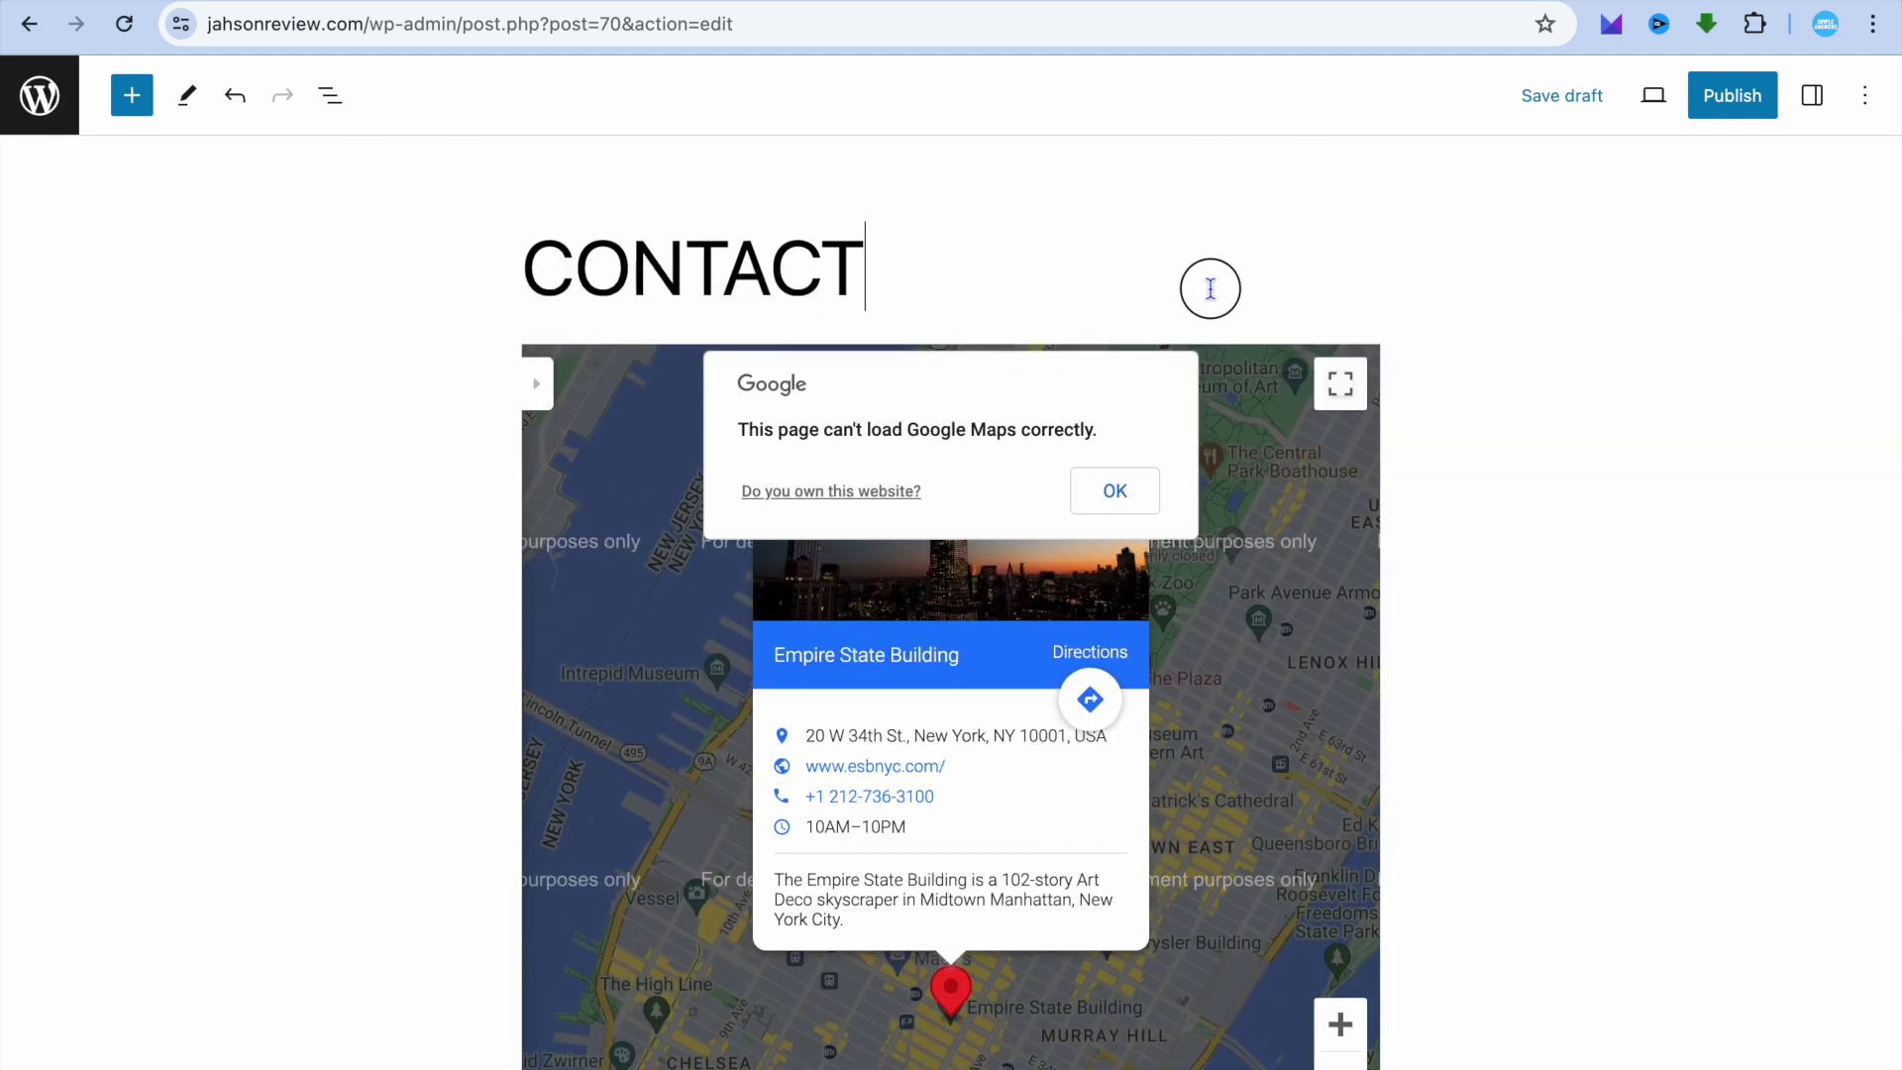
click(1123, 504)
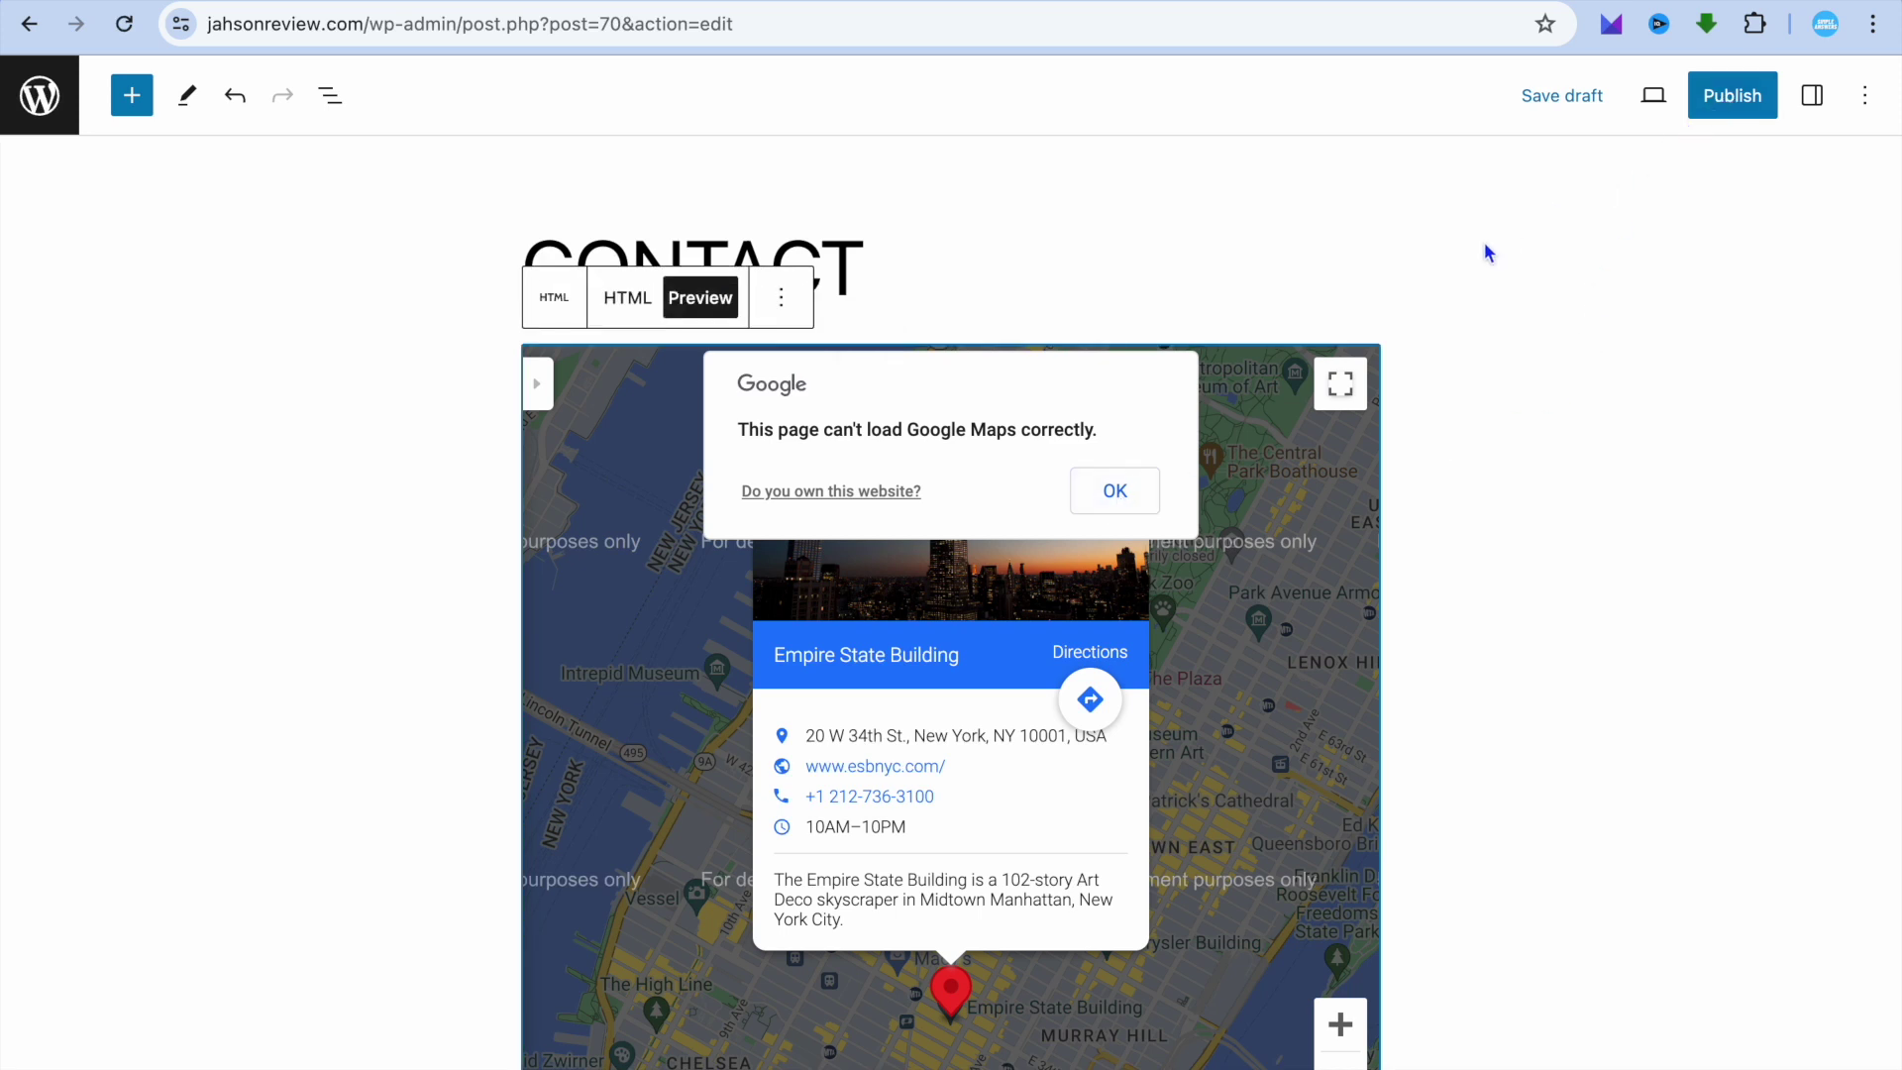
scroll(1485, 246, down, 5)
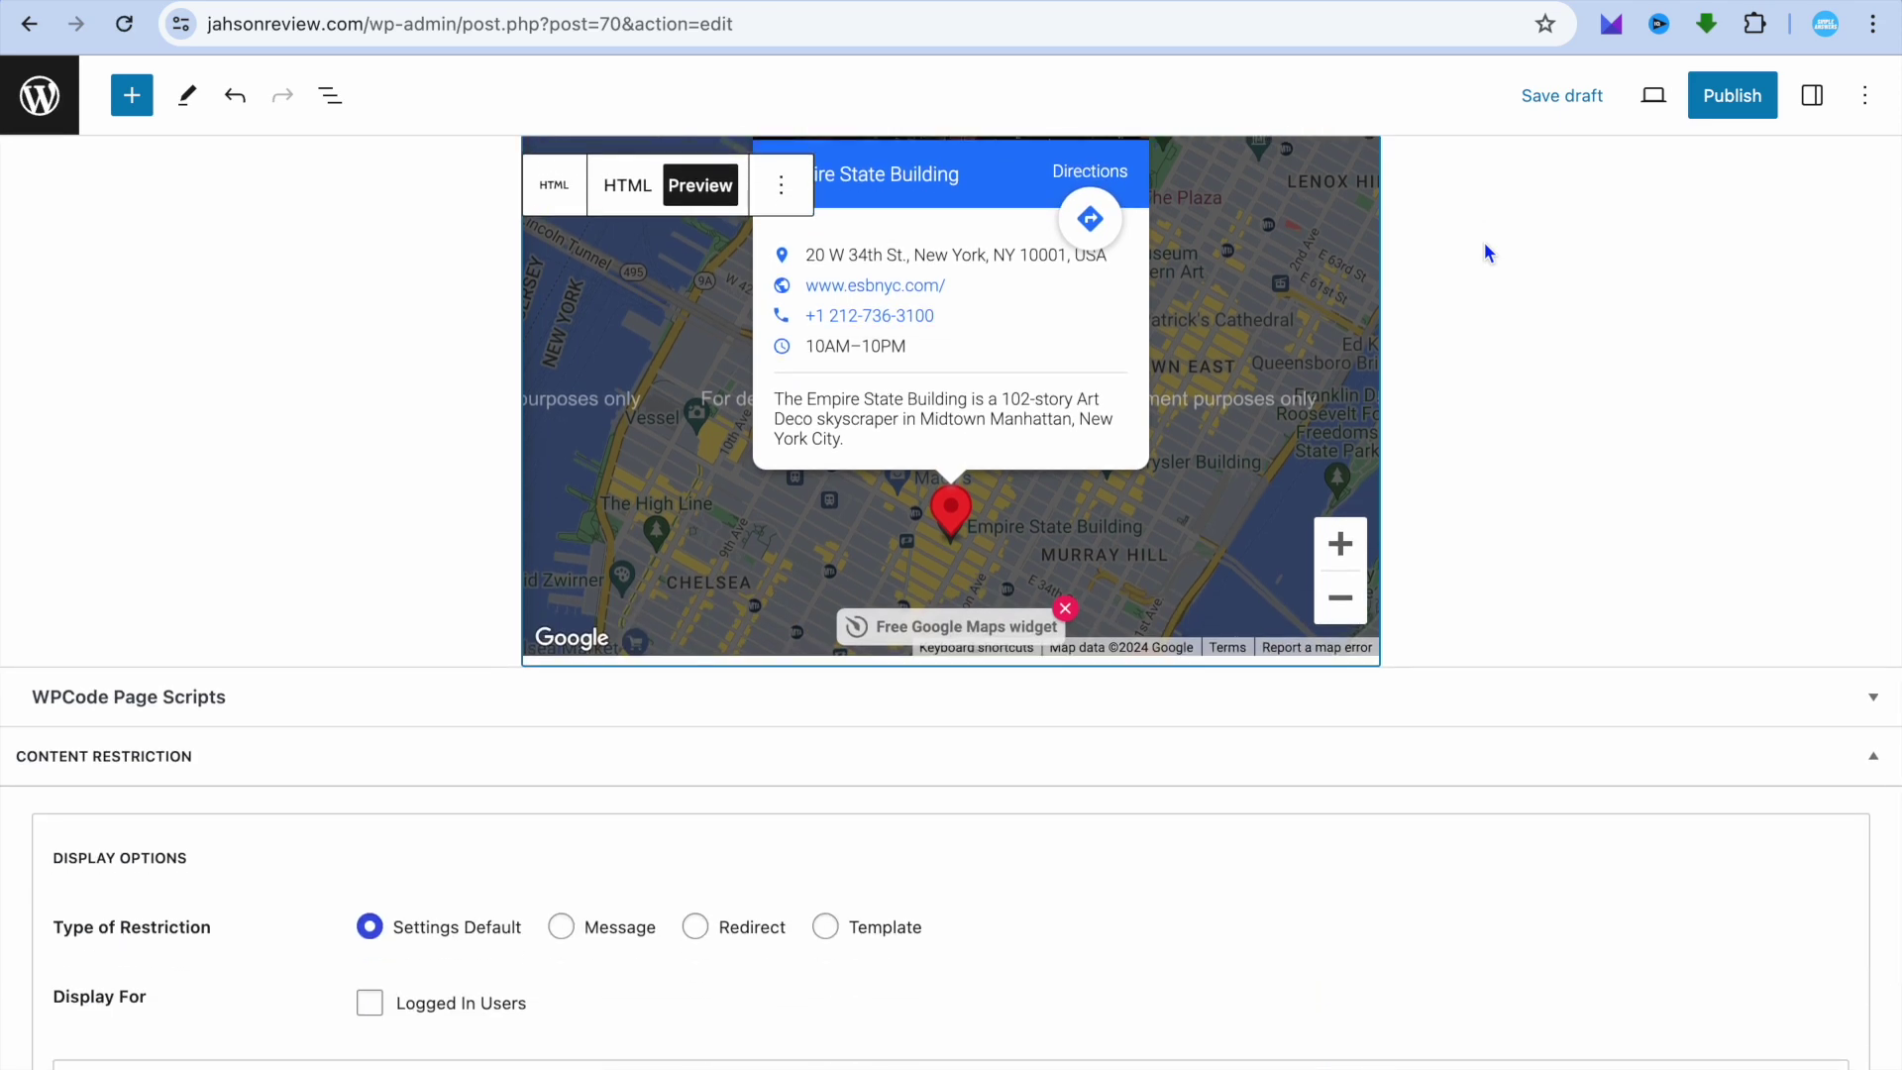
scroll(1484, 252, up, 3)
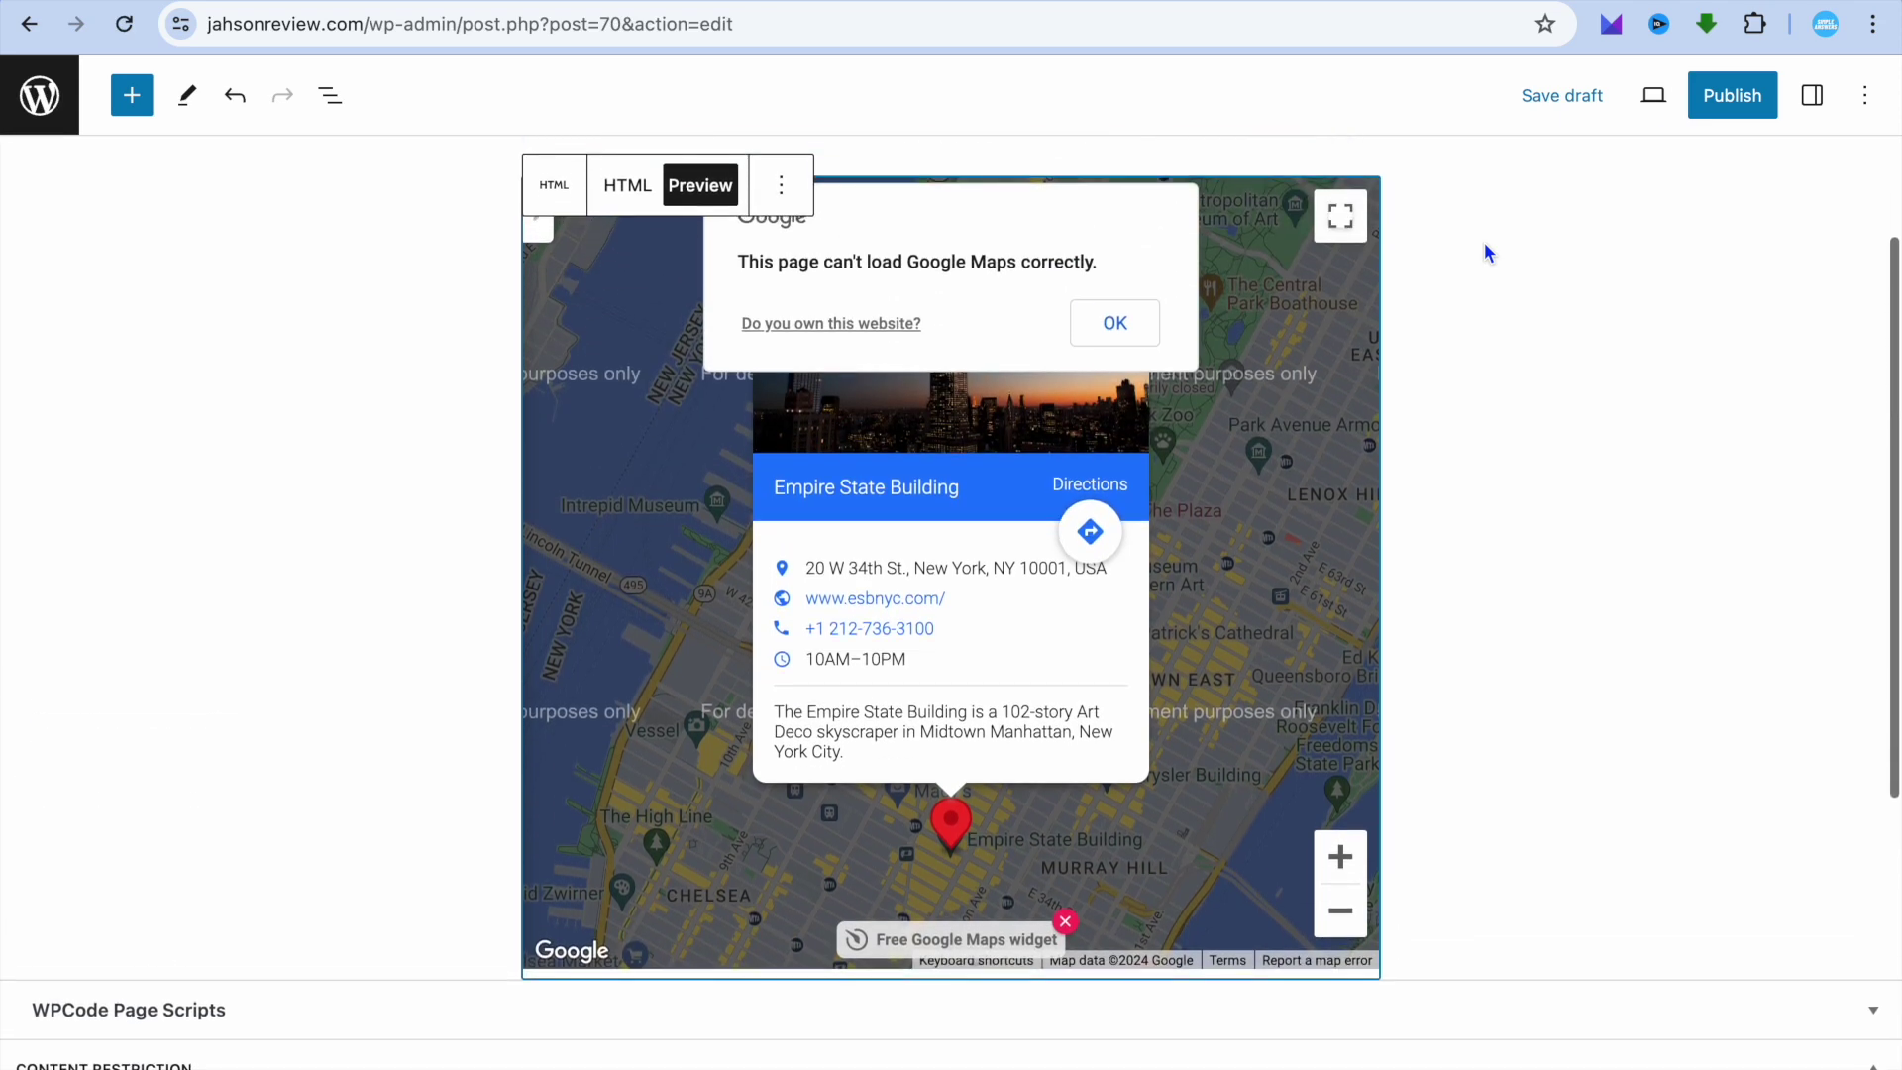
click(1653, 95)
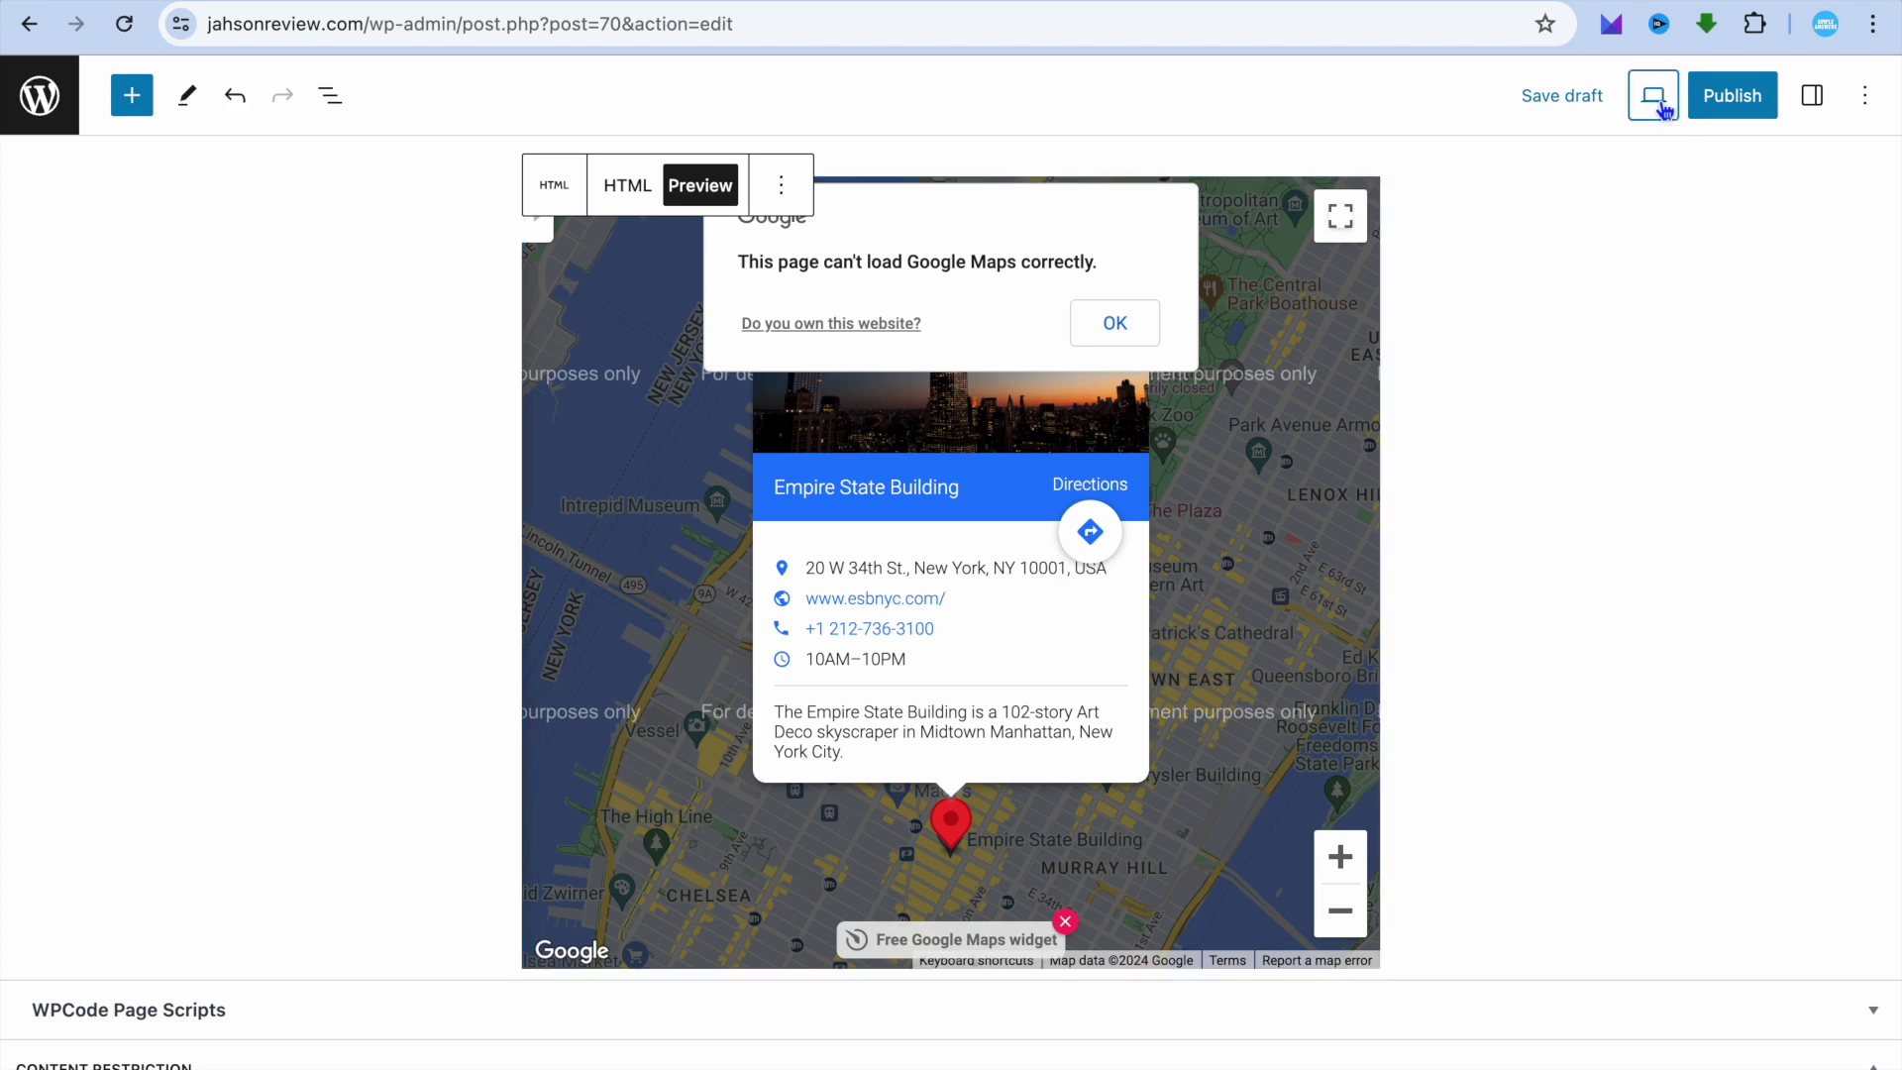